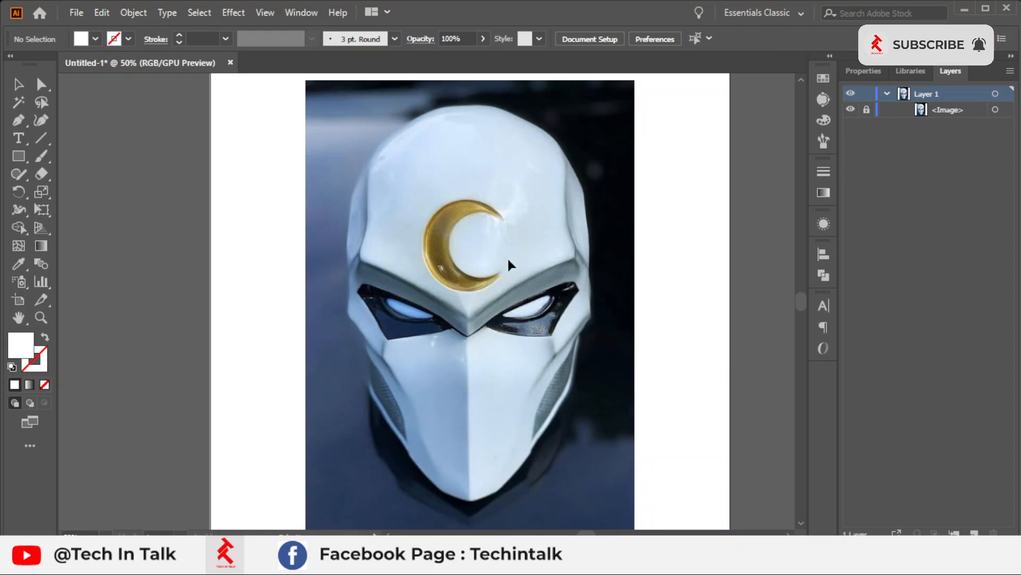
- Draw a white rectangle covering the left half of the mask photo, with its edge on the mask's vertical centre line
{"action": "scroll", "coordinate": [508, 261], "scroll_direction": "down", "scroll_amount": 1}
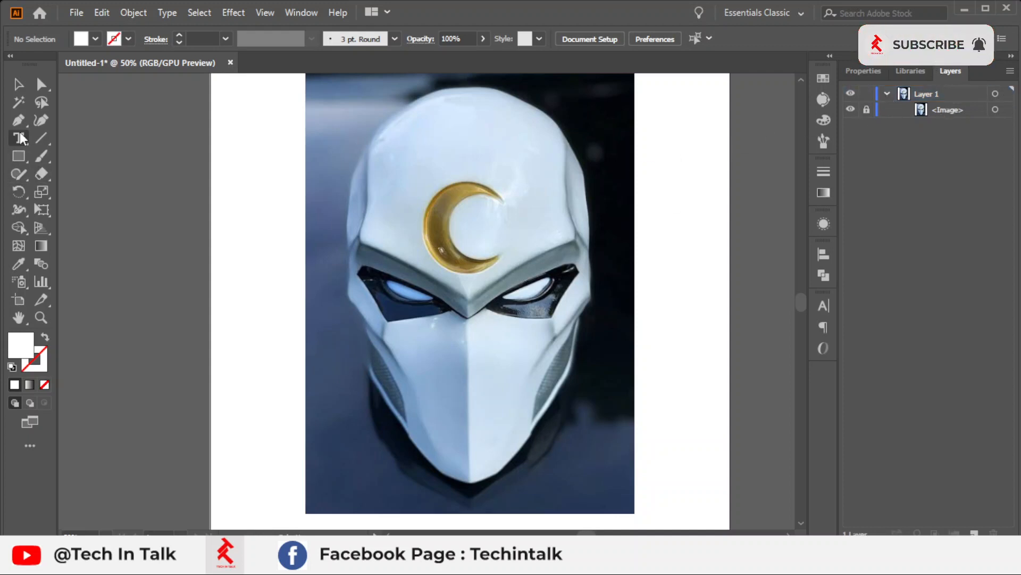
{"action": "scroll", "coordinate": [281, 140], "scroll_direction": "up", "scroll_amount": 1}
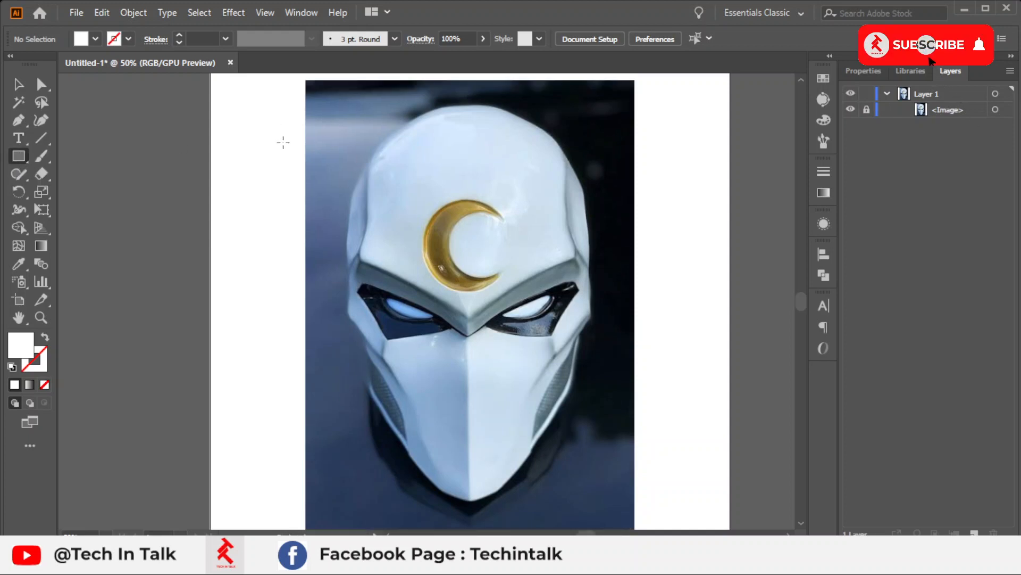
{"action": "left_click_drag", "start_coordinate": [306, 91], "coordinate": [470, 370]}
{"action": "scroll", "coordinate": [501, 361], "scroll_direction": "up", "scroll_amount": 5}
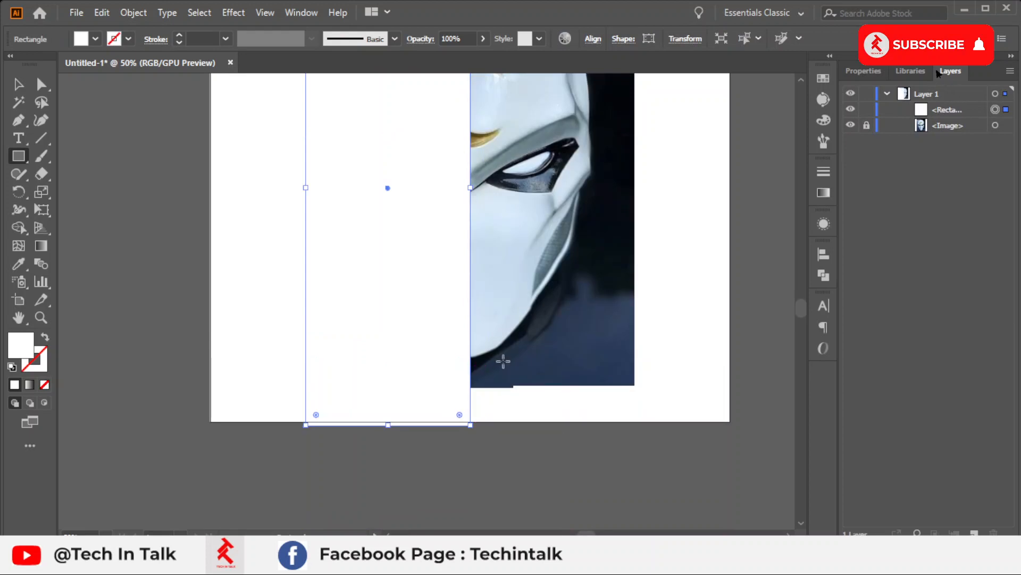
{"action": "scroll", "coordinate": [533, 245], "scroll_direction": "up", "scroll_amount": 6}
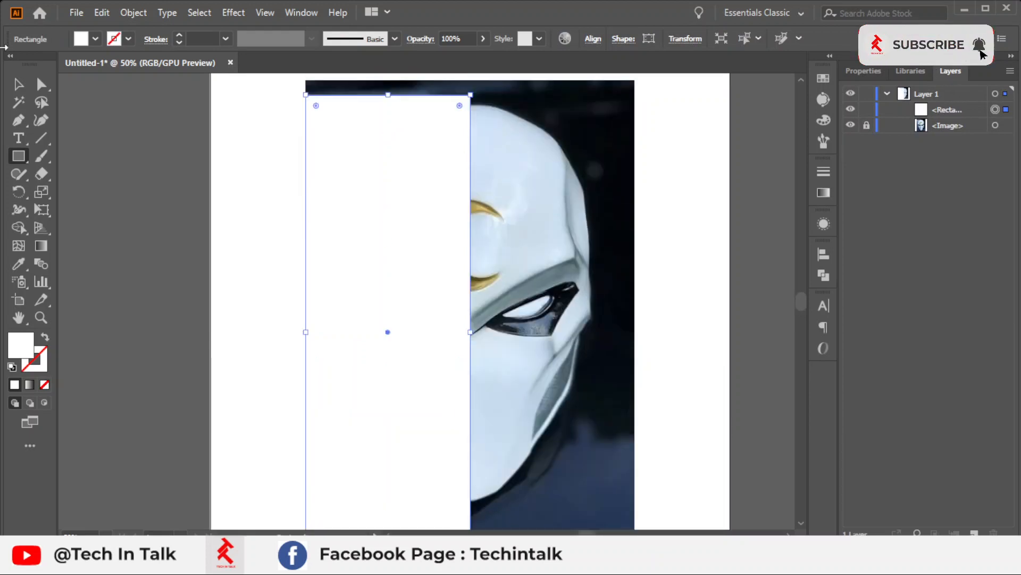
- Lock the white rectangle over the left half so it cannot be selected
{"action": "left_click", "coordinate": [15, 89]}
{"action": "left_click_drag", "start_coordinate": [441, 240], "coordinate": [373, 236]}
{"action": "left_click", "coordinate": [484, 216]}
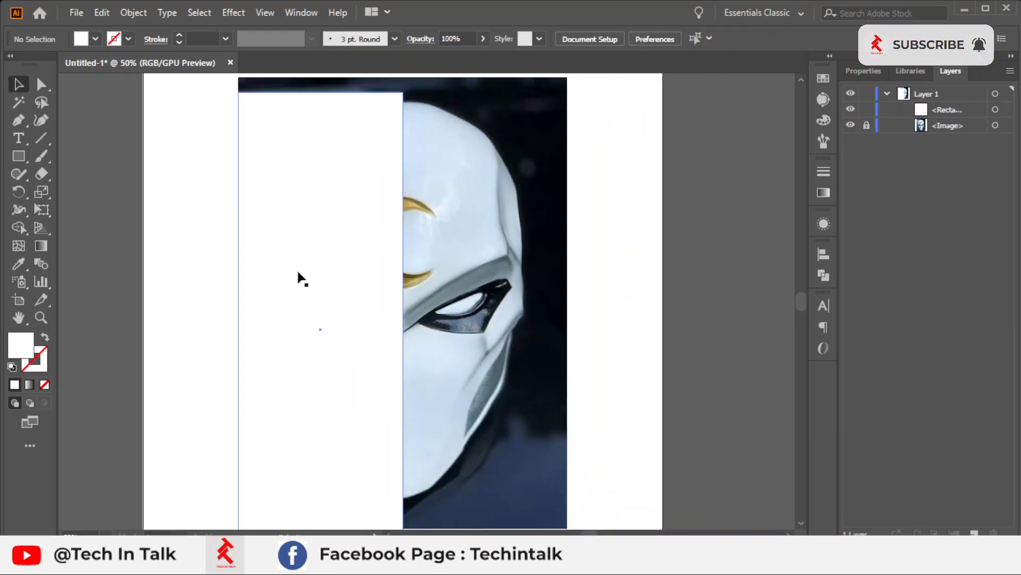
{"action": "left_click", "coordinate": [301, 242]}
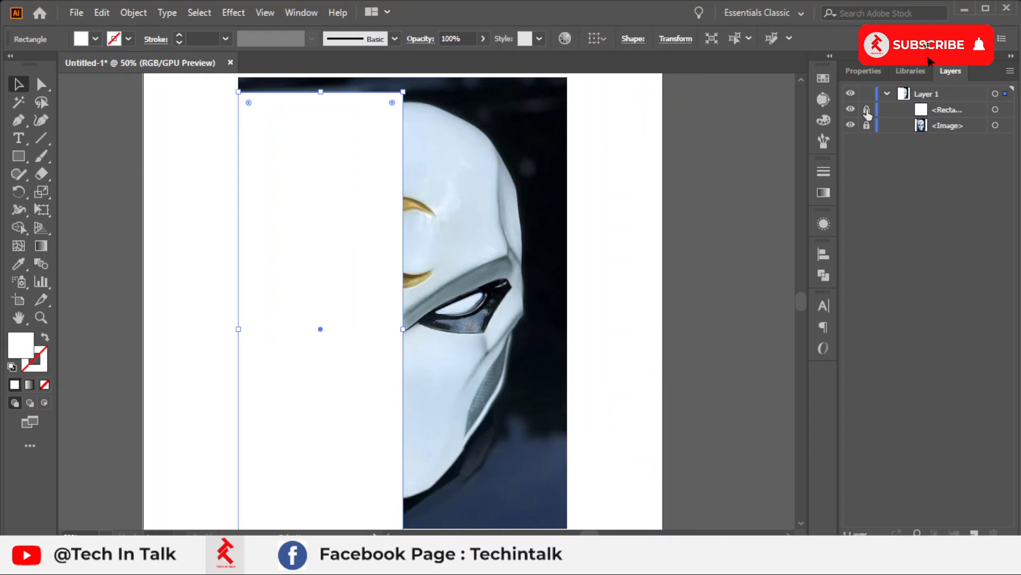
{"action": "left_click", "coordinate": [866, 110]}
- Start a Pen tool path at the crown on the centre line and trace the mask's outer edge down to the temple
{"action": "scroll", "coordinate": [411, 118], "scroll_direction": "up", "scroll_amount": 2}
{"action": "scroll", "coordinate": [410, 118], "scroll_direction": "down", "scroll_amount": 1}
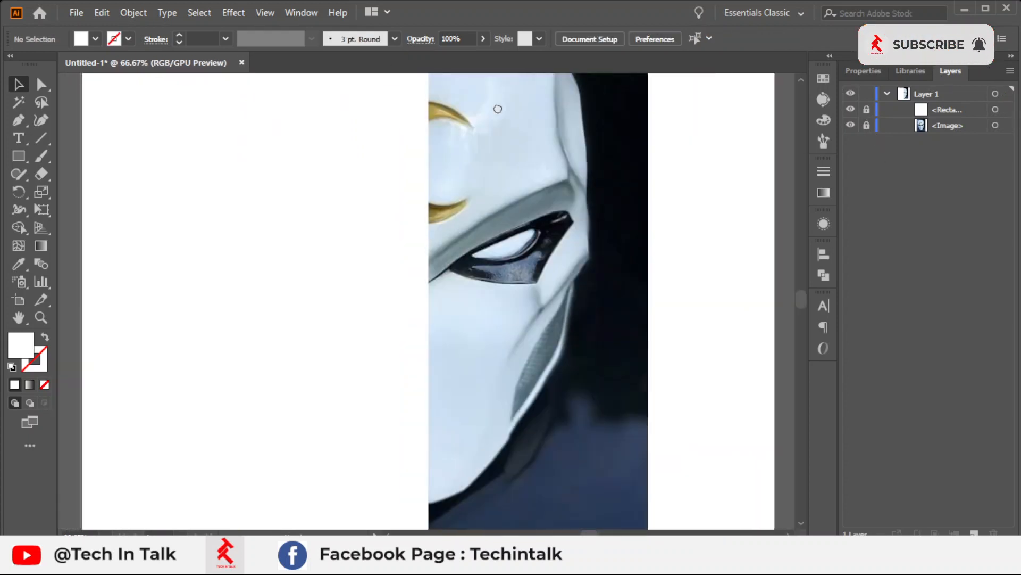
{"action": "scroll", "coordinate": [498, 109], "scroll_direction": "up", "scroll_amount": 4}
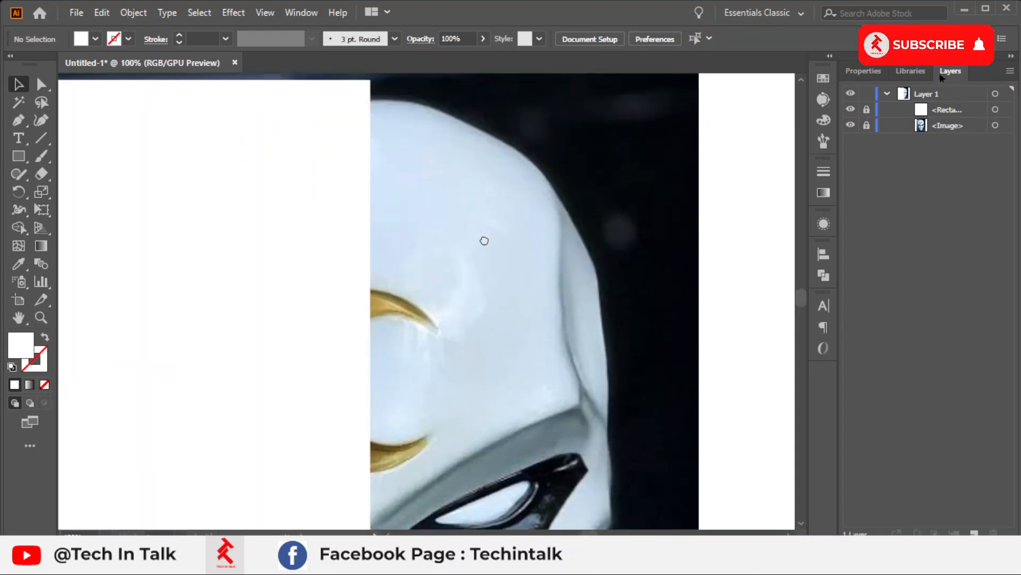
{"action": "left_click_drag", "start_coordinate": [484, 240], "coordinate": [477, 280]}
{"action": "left_click", "coordinate": [15, 120]}
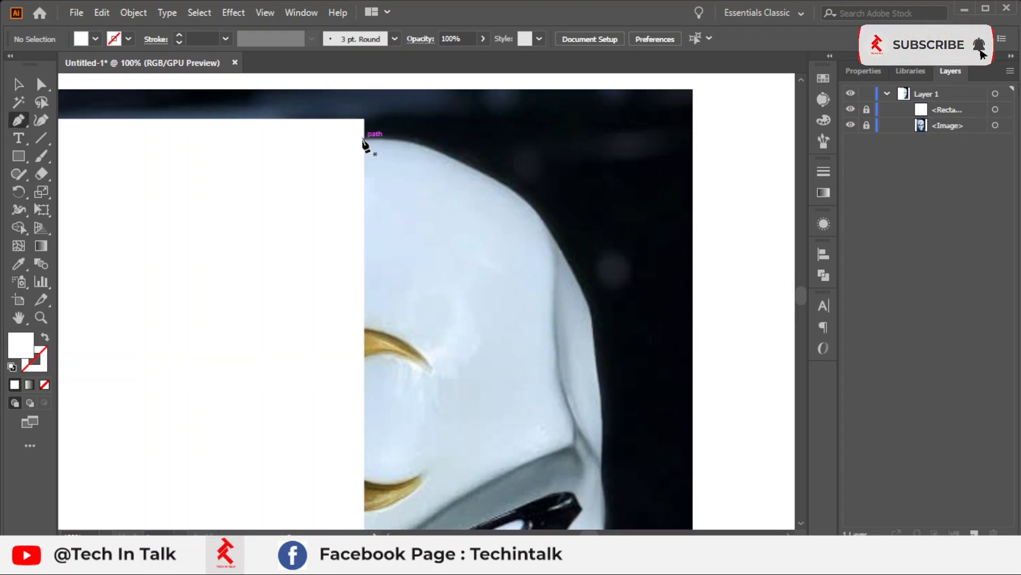
{"action": "left_click", "coordinate": [364, 138]}
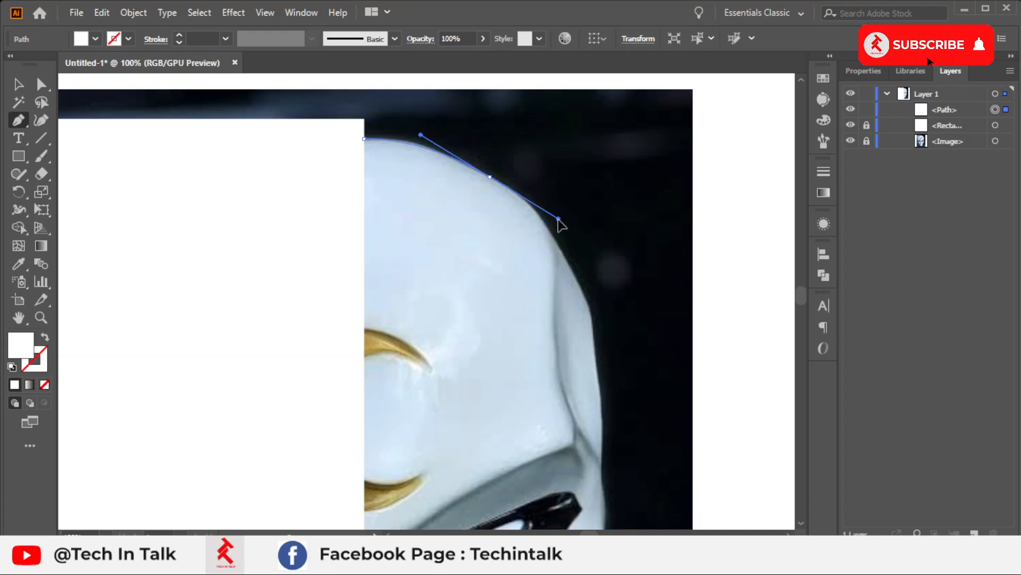
{"action": "left_click_drag", "start_coordinate": [558, 218], "coordinate": [558, 218]}
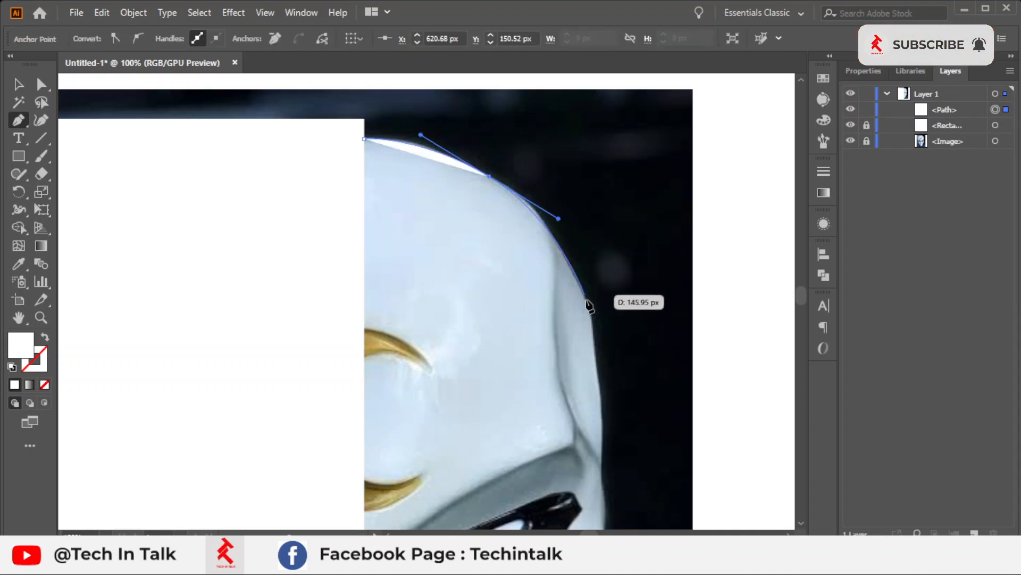
{"action": "mouse_move", "coordinate": [593, 317]}
{"action": "left_mouse_down"}
{"action": "mouse_move", "coordinate": [601, 346]}
{"action": "mouse_move", "coordinate": [549, 180]}
{"action": "mouse_move", "coordinate": [542, 250]}
{"action": "left_mouse_up"}
- Swap the path's fill and stroke so it has no fill, and set the stroke colour to FF0000
{"action": "key", "text": "alt"}
{"action": "left_click", "coordinate": [45, 338]}
{"action": "scroll", "coordinate": [559, 177], "scroll_direction": "up", "scroll_amount": 1}
{"action": "double_click", "coordinate": [42, 368]}
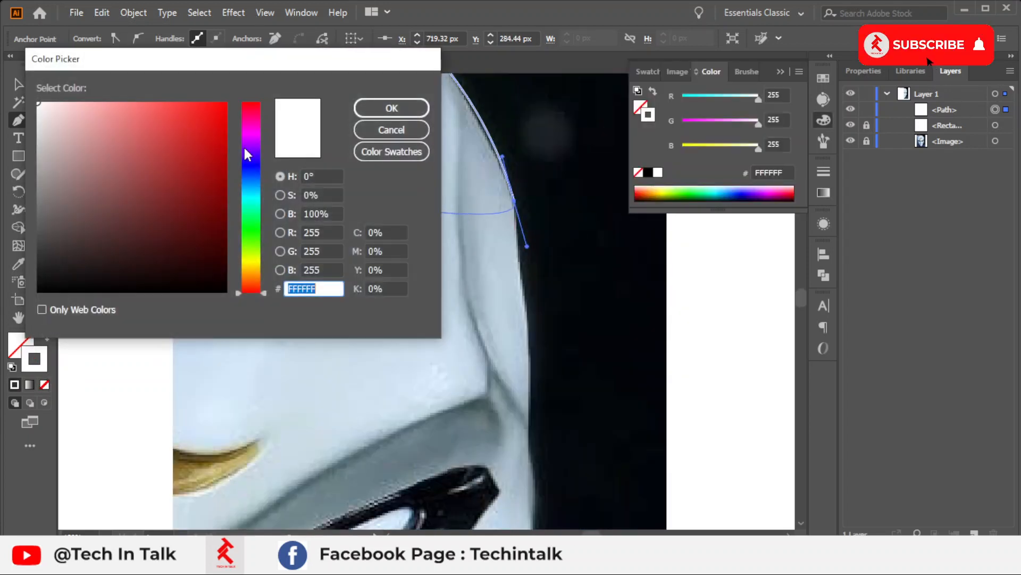
{"action": "type", "text": "FF0000"}
{"action": "left_click", "coordinate": [385, 106]}
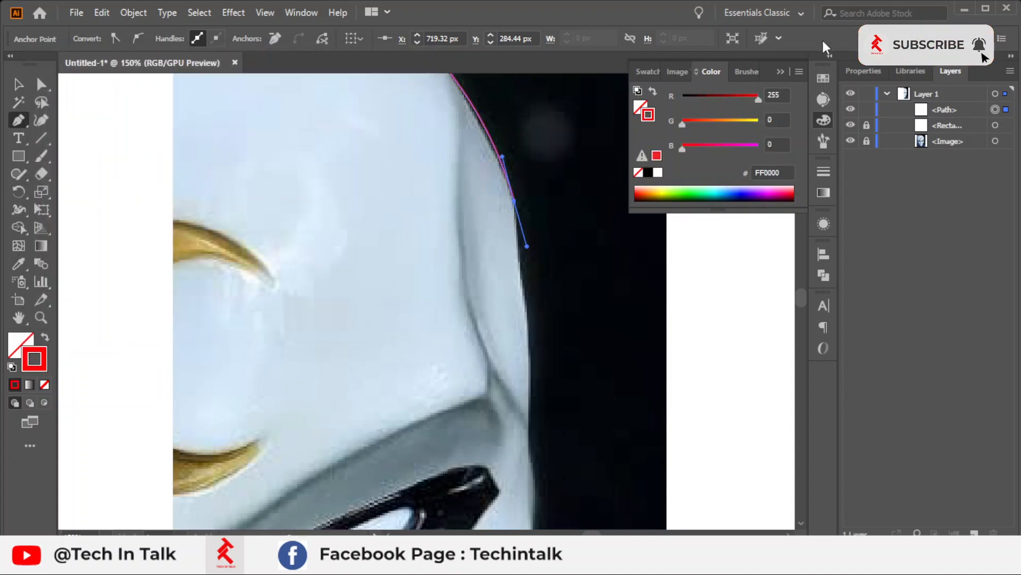
{"action": "left_click", "coordinate": [781, 72]}
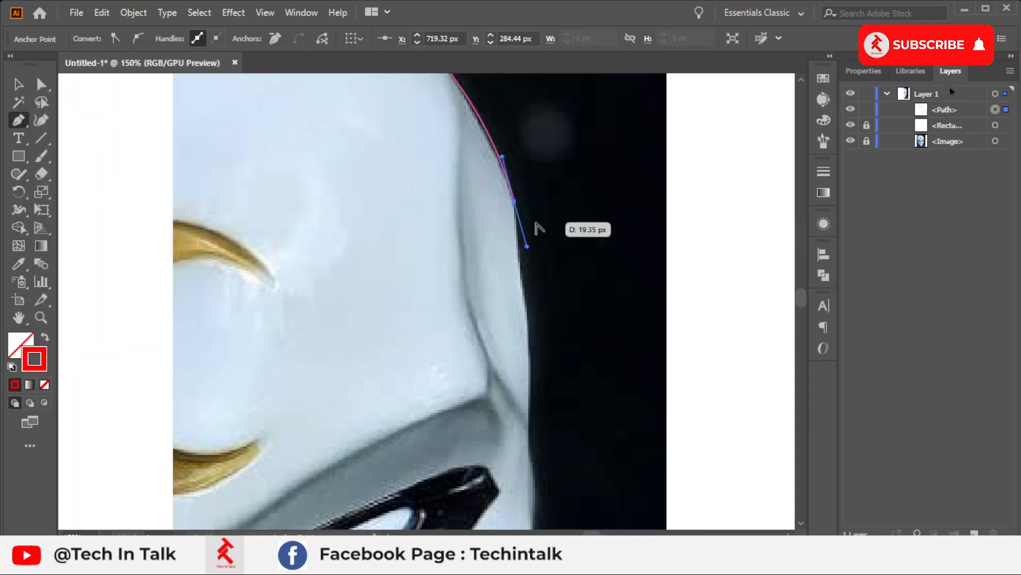
- Continue the outline from the temple down the side of the head to brow level, removing the outgoing handles at the anchors
{"action": "scroll", "coordinate": [536, 224], "scroll_direction": "up", "scroll_amount": 3}
{"action": "left_click", "coordinate": [471, 166]}
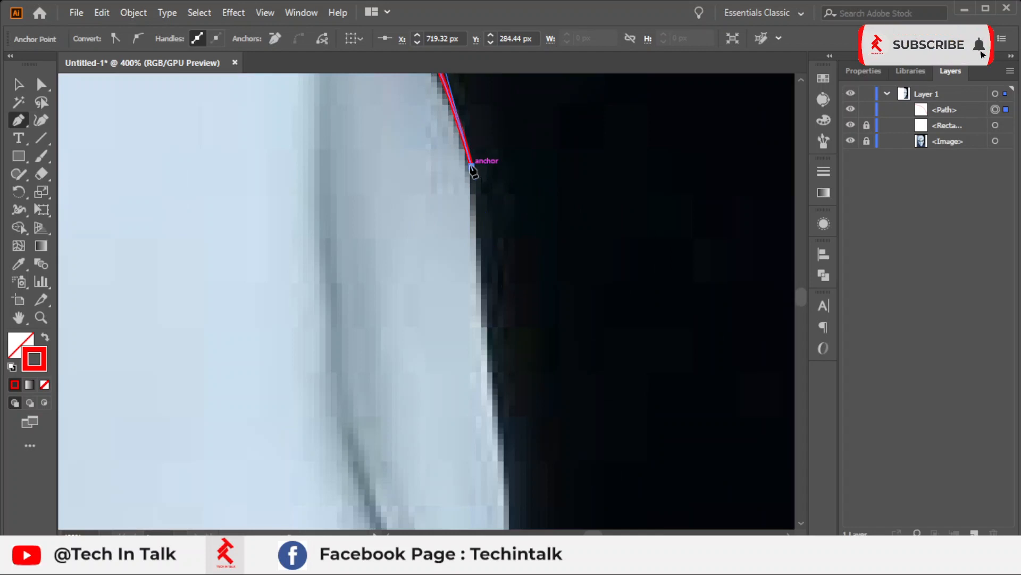
{"action": "scroll", "coordinate": [474, 239], "scroll_direction": "down", "scroll_amount": 1}
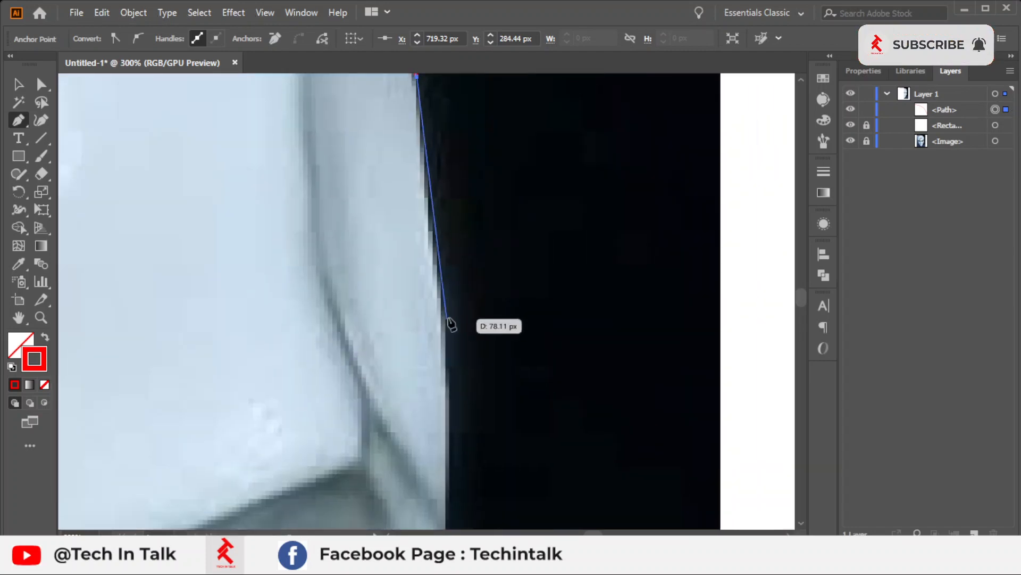
{"action": "left_click_drag", "start_coordinate": [446, 316], "coordinate": [468, 418]}
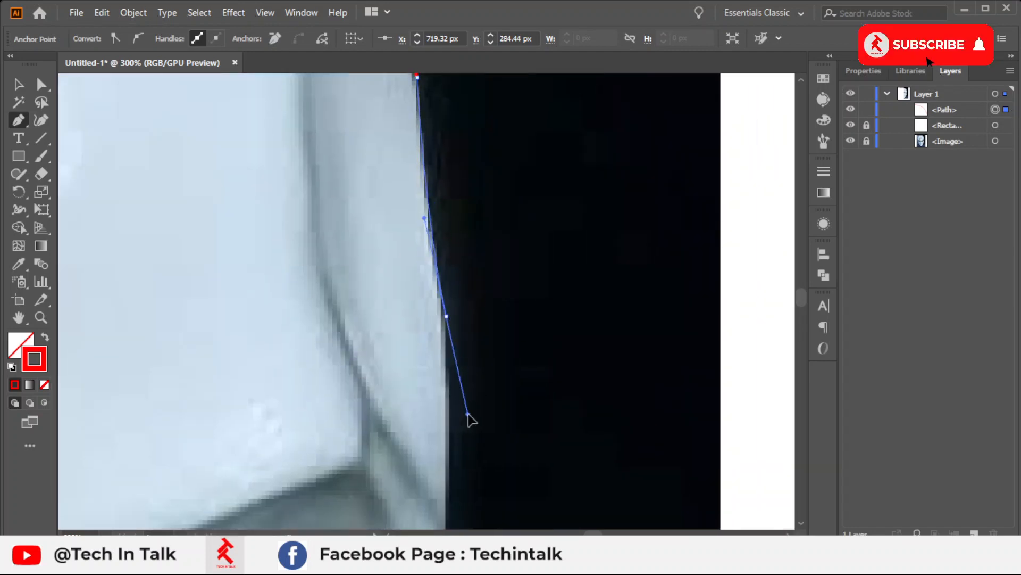
{"action": "left_click", "coordinate": [446, 316]}
{"action": "scroll", "coordinate": [511, 254], "scroll_direction": "down", "scroll_amount": 1}
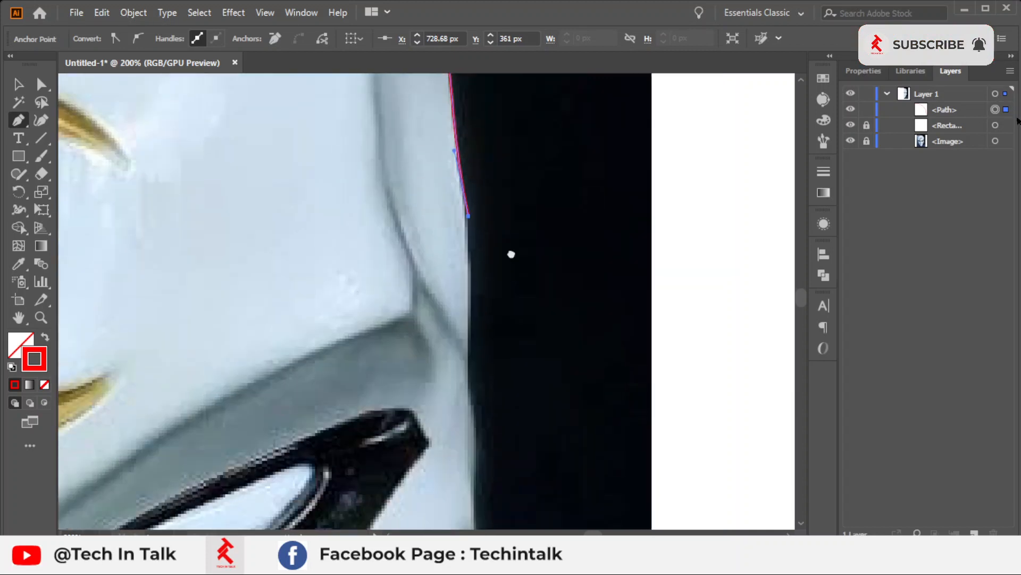
{"action": "scroll", "coordinate": [511, 255], "scroll_direction": "down", "scroll_amount": 1}
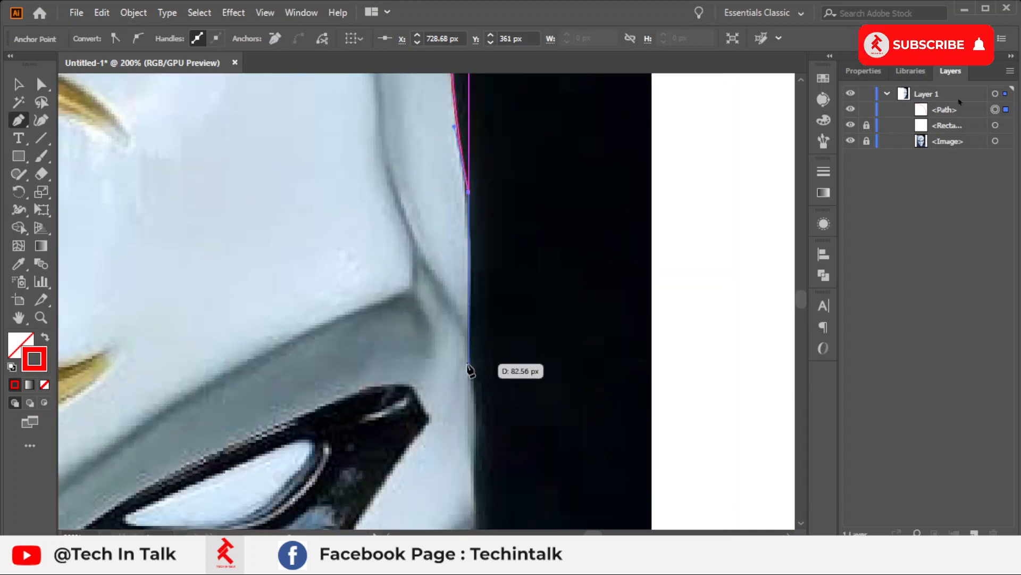
{"action": "left_click_drag", "start_coordinate": [468, 363], "coordinate": [460, 450]}
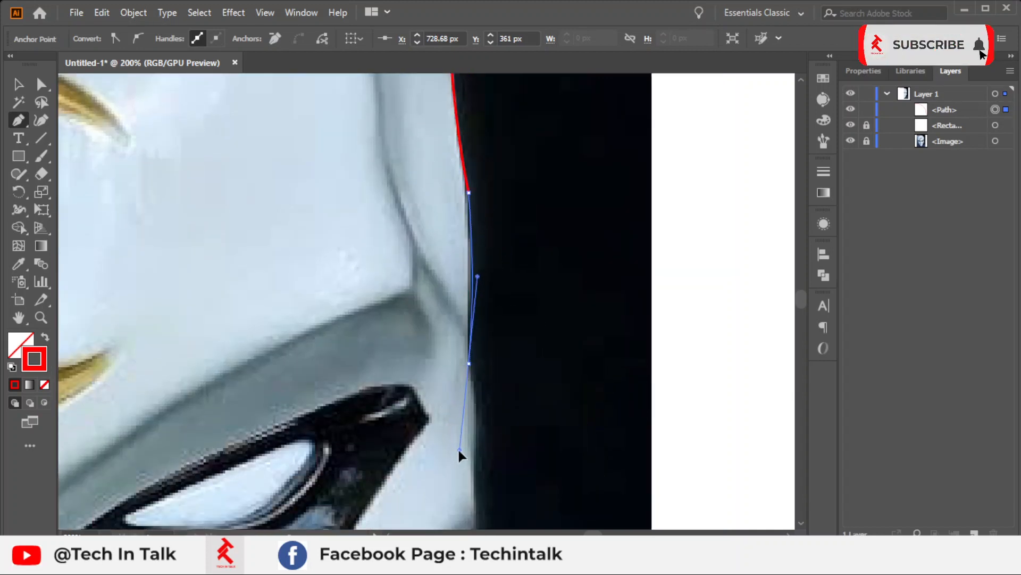
{"action": "left_click", "coordinate": [468, 364]}
- Extend the outline past the eye, around the protruding cheek corner and in to the top of the side vent
{"action": "left_click_drag", "start_coordinate": [502, 375], "coordinate": [454, 198]}
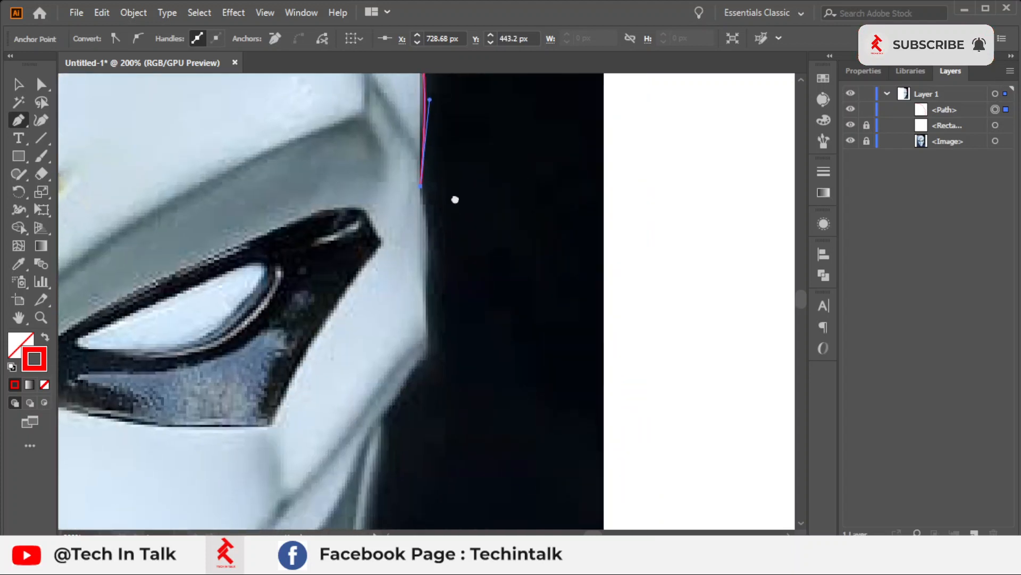
{"action": "left_click_drag", "start_coordinate": [424, 289], "coordinate": [413, 342]}
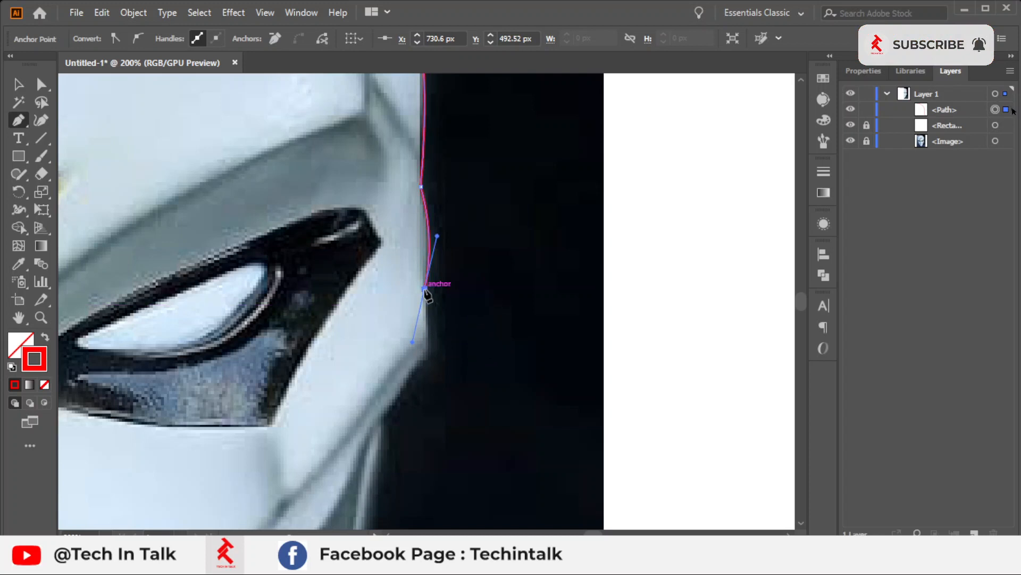
{"action": "left_click", "coordinate": [425, 289]}
{"action": "left_click", "coordinate": [432, 352]}
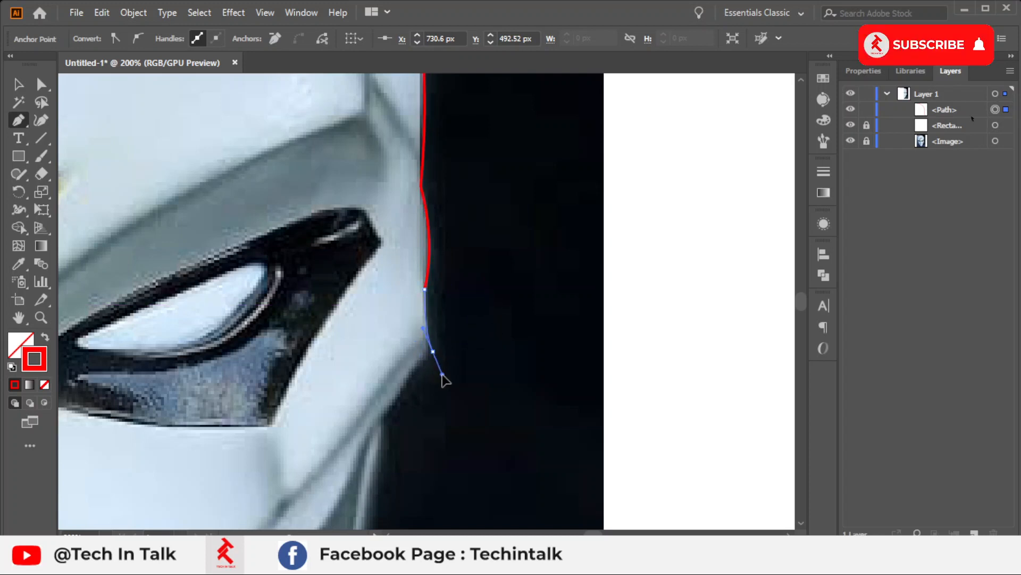
{"action": "scroll", "coordinate": [437, 367], "scroll_direction": "down", "scroll_amount": 1}
{"action": "left_click_drag", "start_coordinate": [457, 339], "coordinate": [517, 274]}
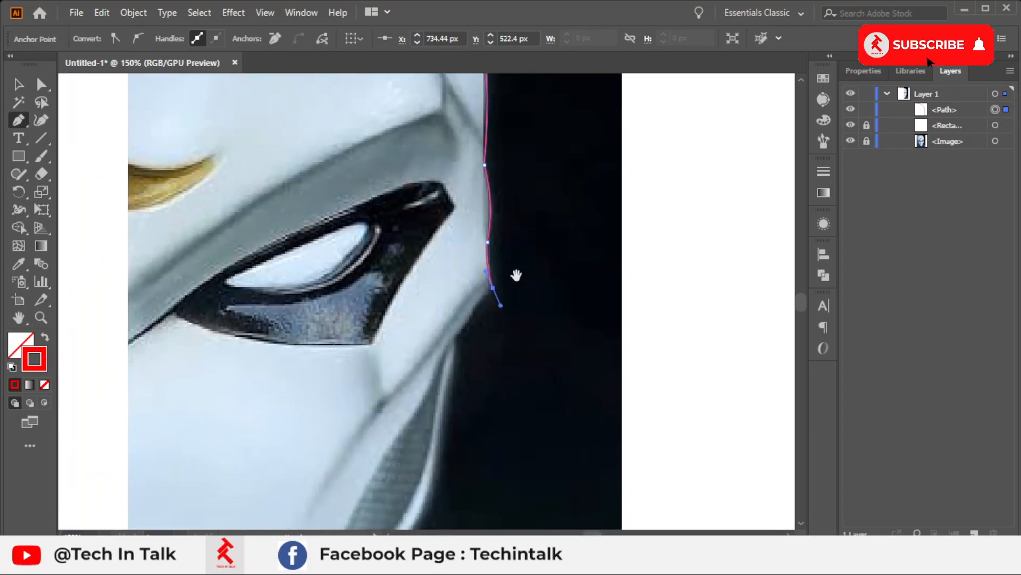
{"action": "left_click", "coordinate": [494, 289]}
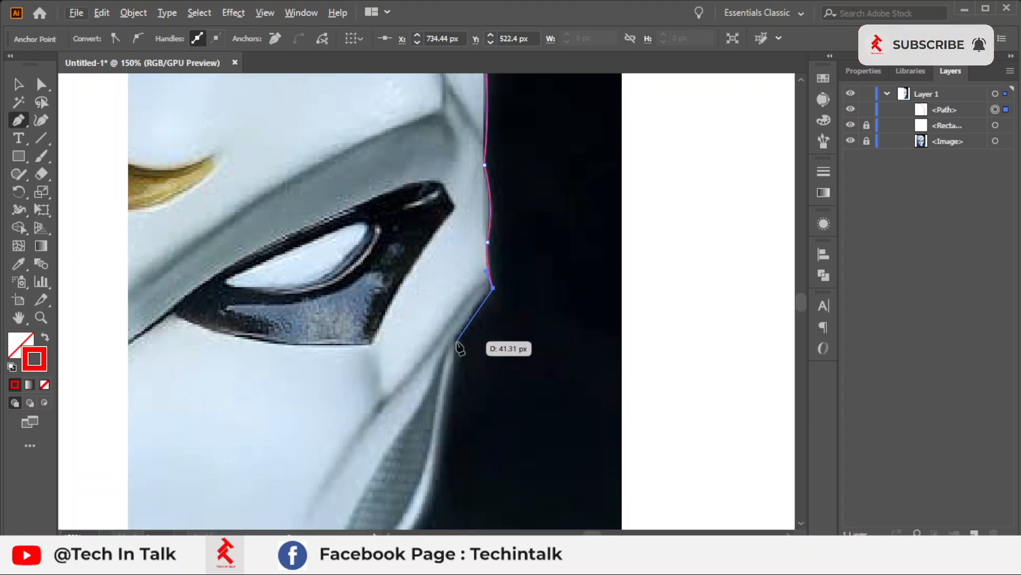
{"action": "left_click", "coordinate": [456, 339]}
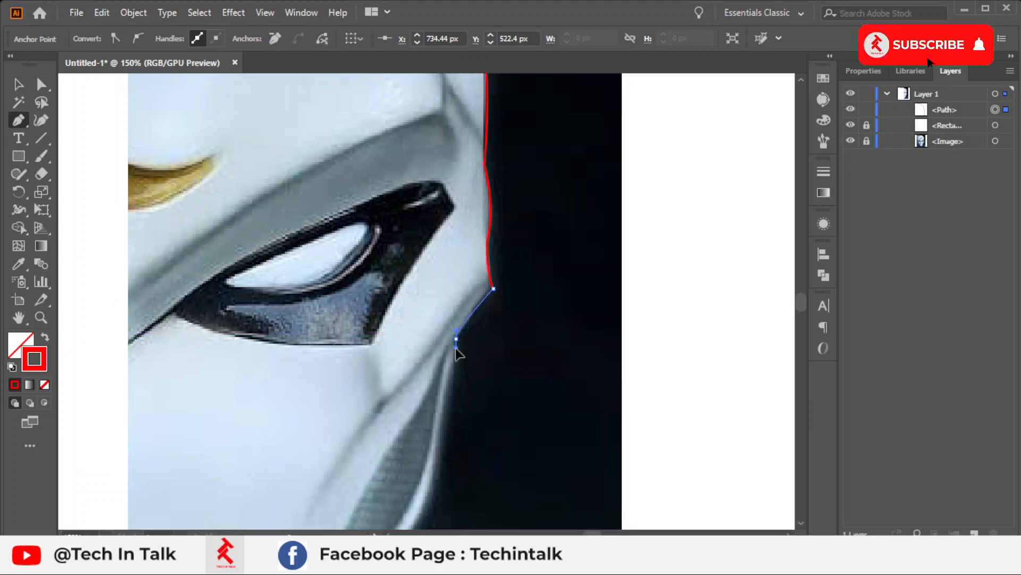
- Trace the outline along the side vent and jaw to the chin on the centre line, removing the chin anchor's outgoing handle
{"action": "left_click_drag", "start_coordinate": [458, 392], "coordinate": [577, 176]}
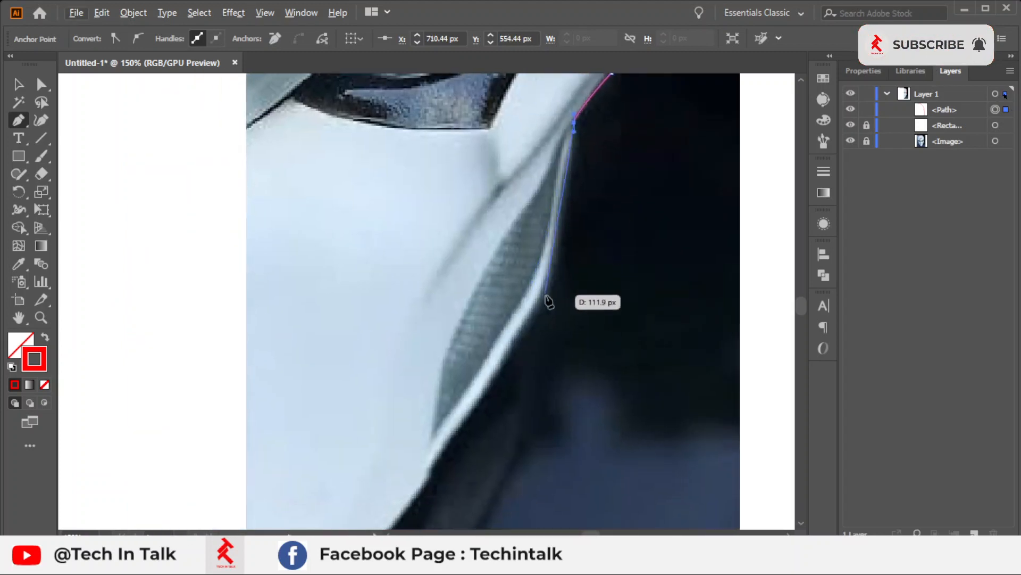
{"action": "left_click_drag", "start_coordinate": [557, 302], "coordinate": [611, 155]}
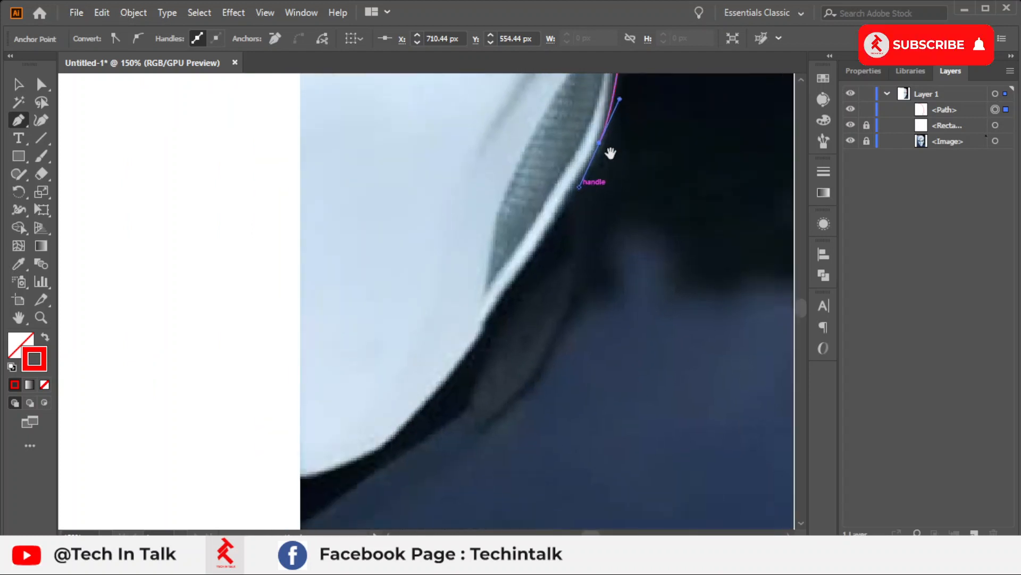
{"action": "left_click", "coordinate": [487, 321]}
{"action": "left_click_drag", "start_coordinate": [508, 331], "coordinate": [569, 255]}
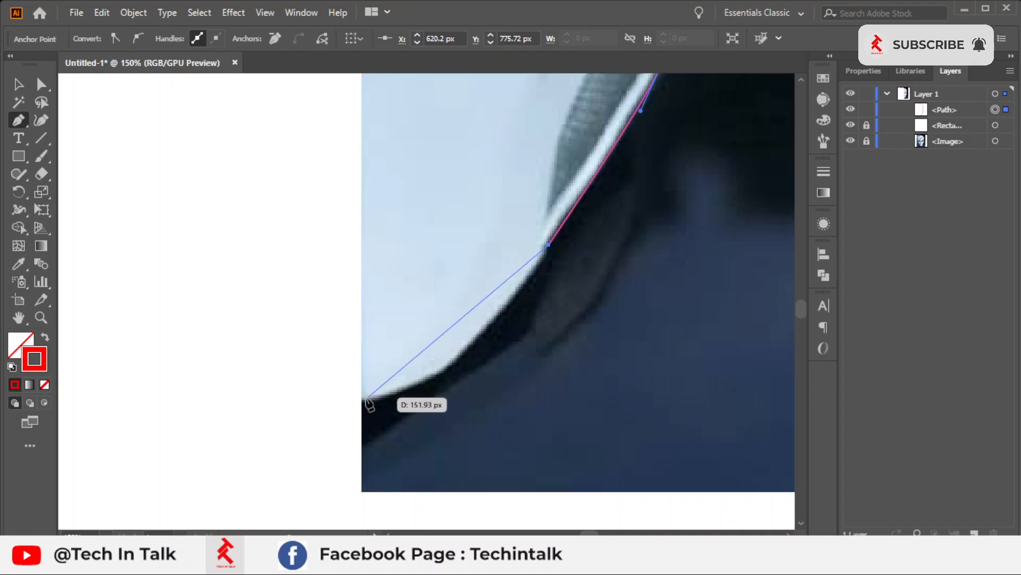
{"action": "mouse_move", "coordinate": [362, 402]}
{"action": "left_mouse_down"}
{"action": "mouse_move", "coordinate": [287, 378]}
{"action": "mouse_move", "coordinate": [249, 392]}
{"action": "mouse_move", "coordinate": [242, 418]}
{"action": "mouse_move", "coordinate": [251, 413]}
{"action": "left_mouse_up"}
{"action": "left_click_drag", "start_coordinate": [398, 301], "coordinate": [379, 381]}
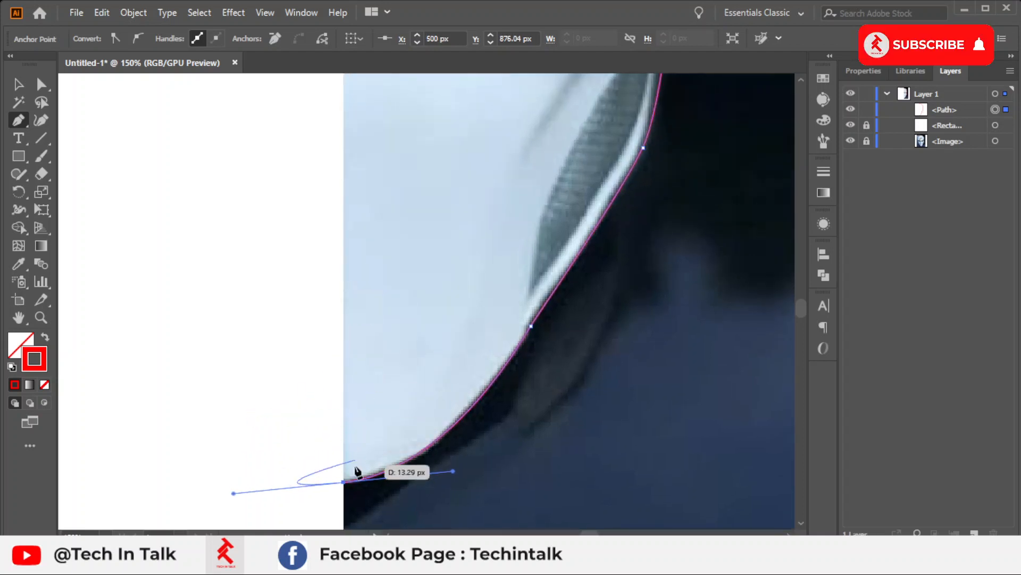
{"action": "left_click", "coordinate": [345, 481]}
- Close the half-mask outline with a straight edge up the centre line to the starting anchor at the crown
{"action": "scroll", "coordinate": [492, 214], "scroll_direction": "down", "scroll_amount": 1}
{"action": "left_click_drag", "start_coordinate": [490, 196], "coordinate": [468, 420]}
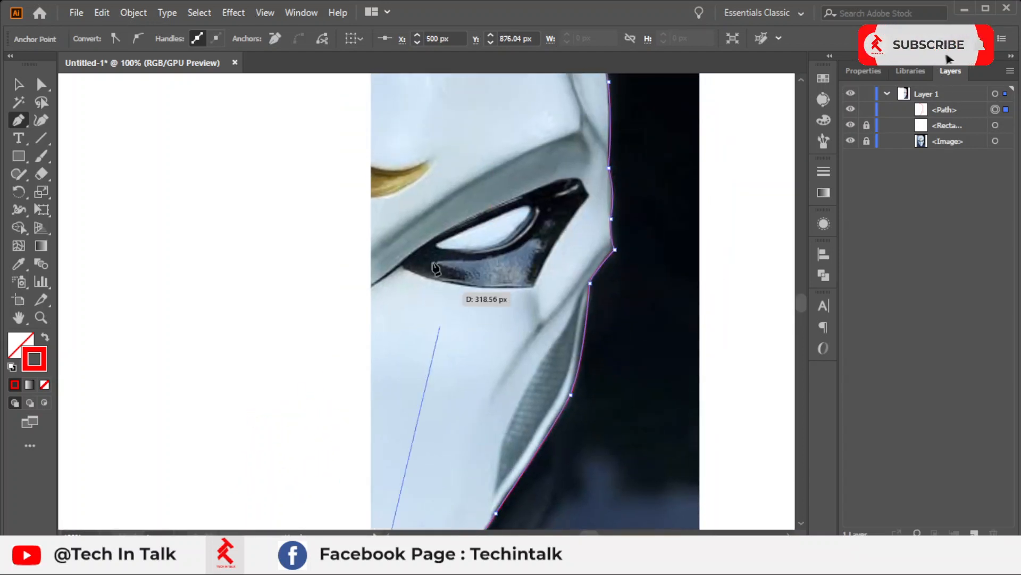
{"action": "scroll", "coordinate": [489, 138], "scroll_direction": "down", "scroll_amount": 1}
{"action": "left_click_drag", "start_coordinate": [490, 138], "coordinate": [483, 320]}
{"action": "left_click", "coordinate": [402, 113]}
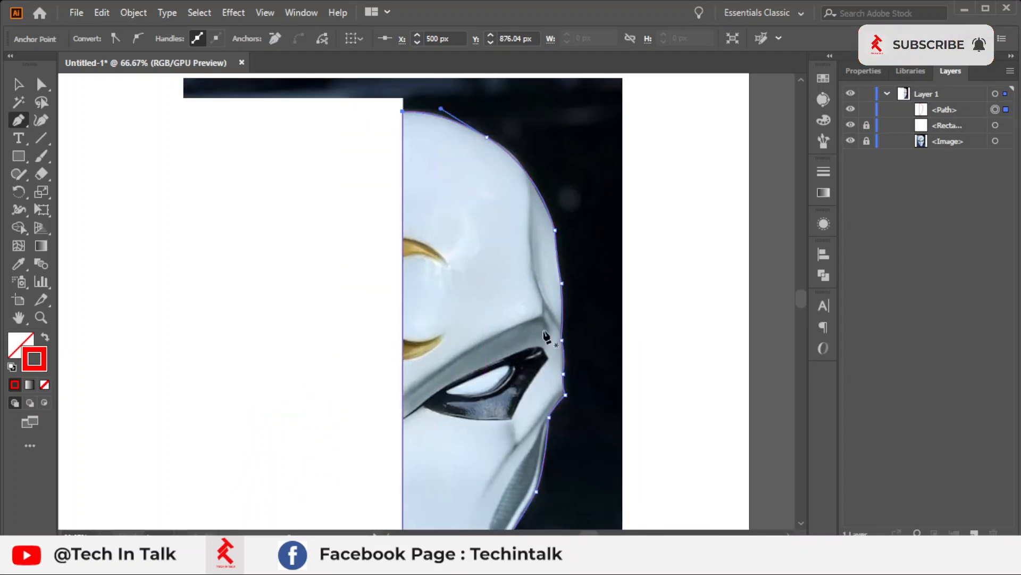
- Start a path at the black eye socket's upper outer corner and curve it along the socket's upper edge toward the centre line
{"action": "scroll", "coordinate": [511, 216], "scroll_direction": "up", "scroll_amount": 1}
{"action": "scroll", "coordinate": [480, 316], "scroll_direction": "up", "scroll_amount": 1}
{"action": "scroll", "coordinate": [481, 313], "scroll_direction": "up", "scroll_amount": 1}
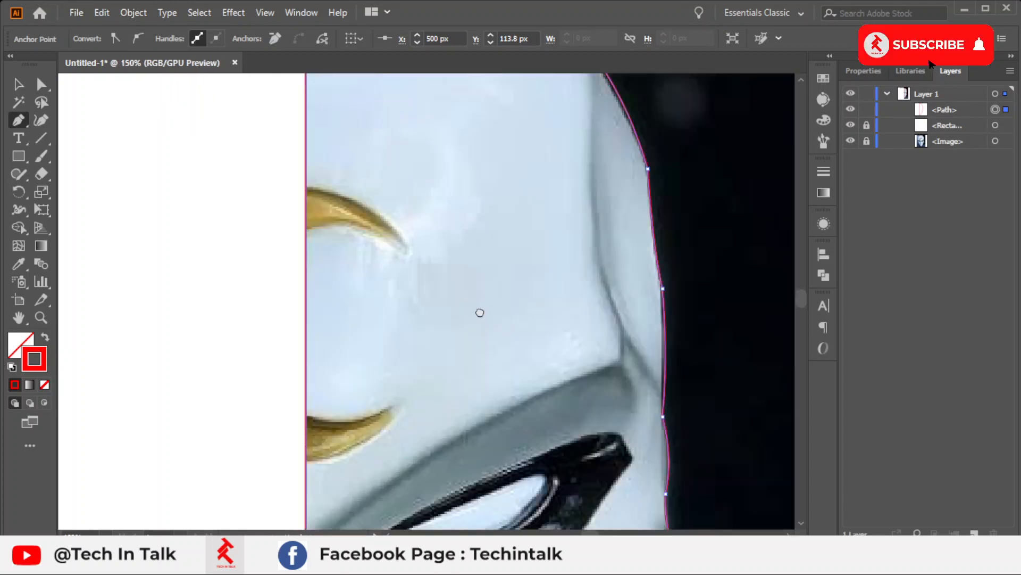
{"action": "left_click_drag", "start_coordinate": [480, 312], "coordinate": [452, 229]}
{"action": "left_click_drag", "start_coordinate": [482, 372], "coordinate": [492, 205]}
{"action": "scroll", "coordinate": [491, 207], "scroll_direction": "up", "scroll_amount": 1}
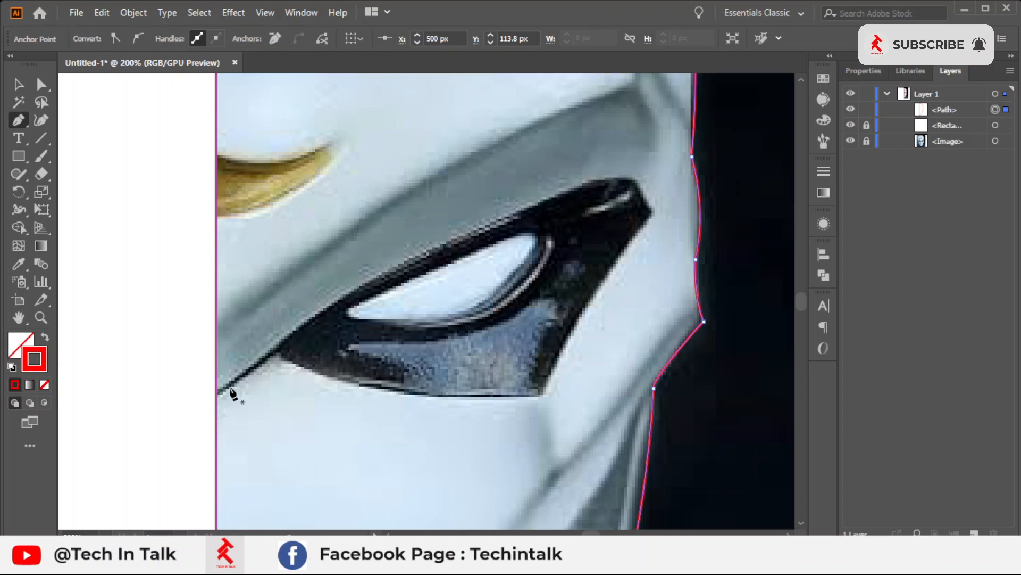
{"action": "left_click", "coordinate": [637, 180]}
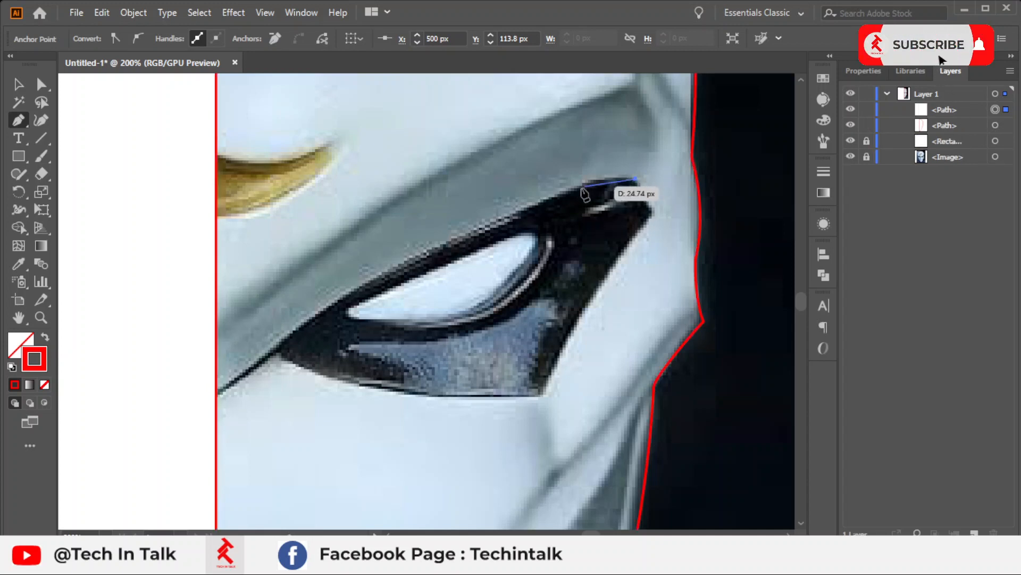
{"action": "left_click_drag", "start_coordinate": [448, 243], "coordinate": [399, 293]}
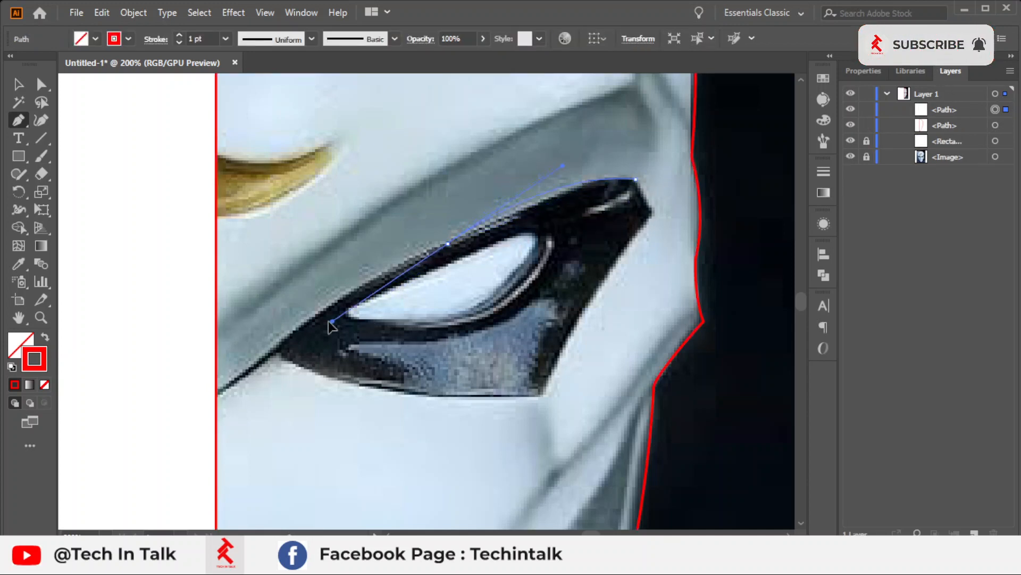
- Continue the eye-socket path to the centre line, back along the lower edge and up the outer side, and close it at its starting anchor
{"action": "left_click_drag", "start_coordinate": [251, 360], "coordinate": [704, 373]}
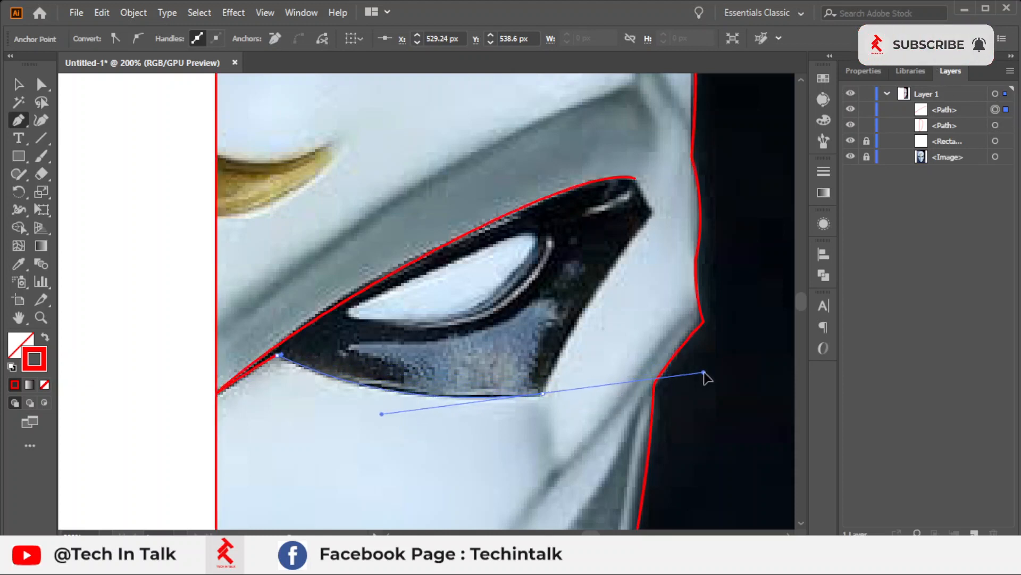
{"action": "left_click", "coordinate": [543, 393]}
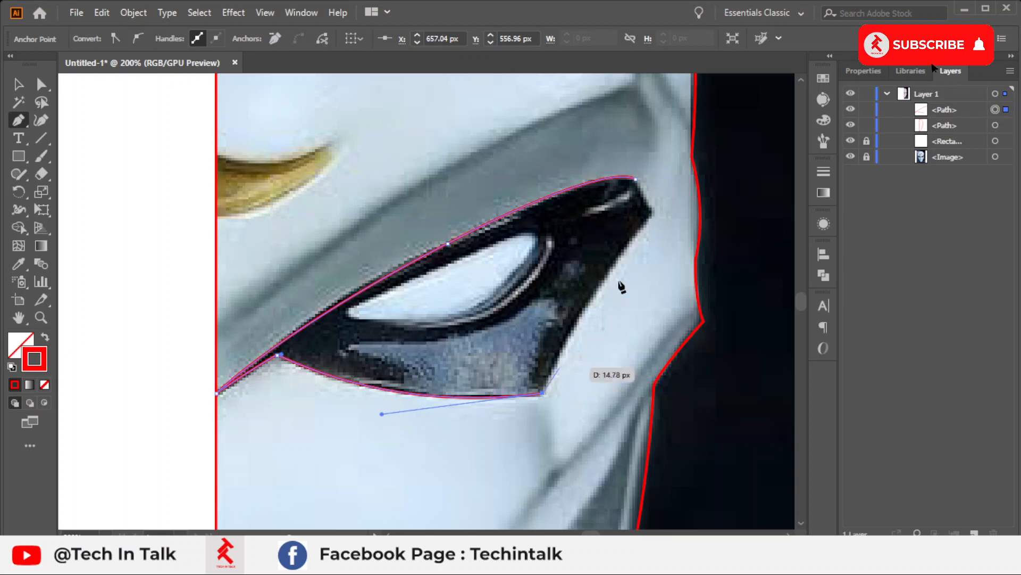
{"action": "left_click_drag", "start_coordinate": [652, 213], "coordinate": [727, 127]}
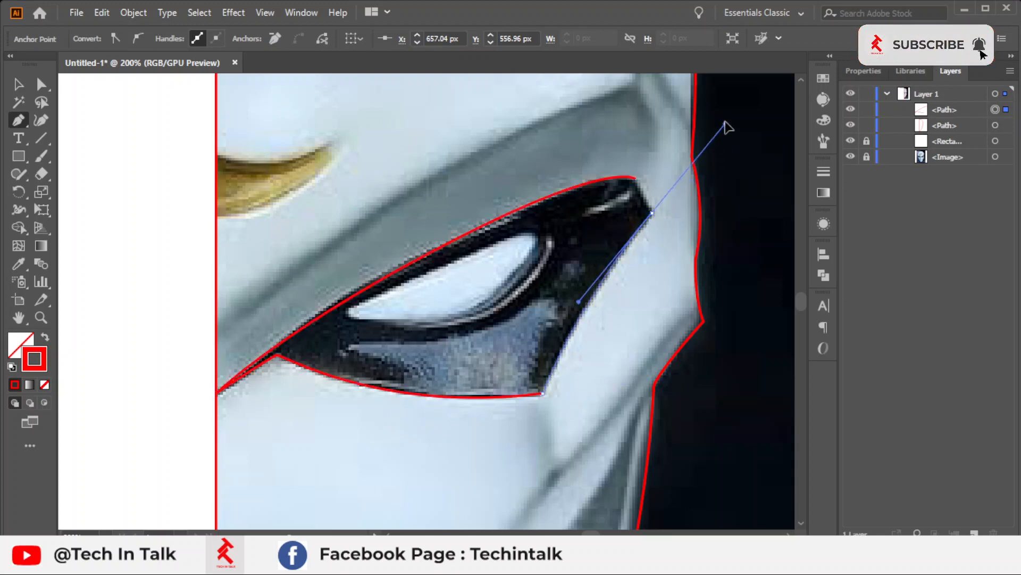
{"action": "left_click", "coordinate": [653, 213]}
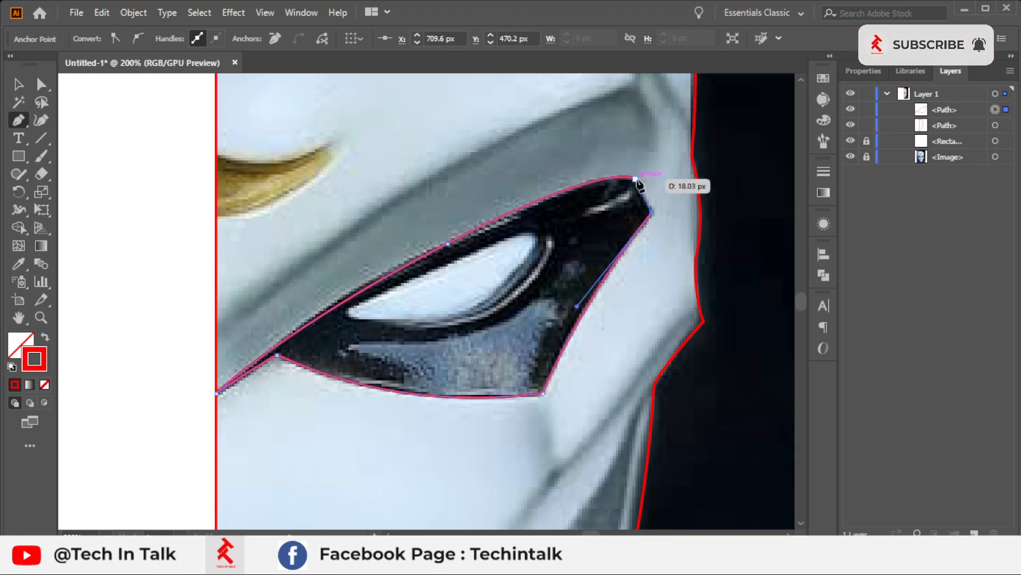
{"action": "left_click", "coordinate": [636, 179]}
- Trace the white eye inside the socket as a closed curved path, starting near its inner tip and following the upper edge first
{"action": "scroll", "coordinate": [467, 266], "scroll_direction": "up", "scroll_amount": 2}
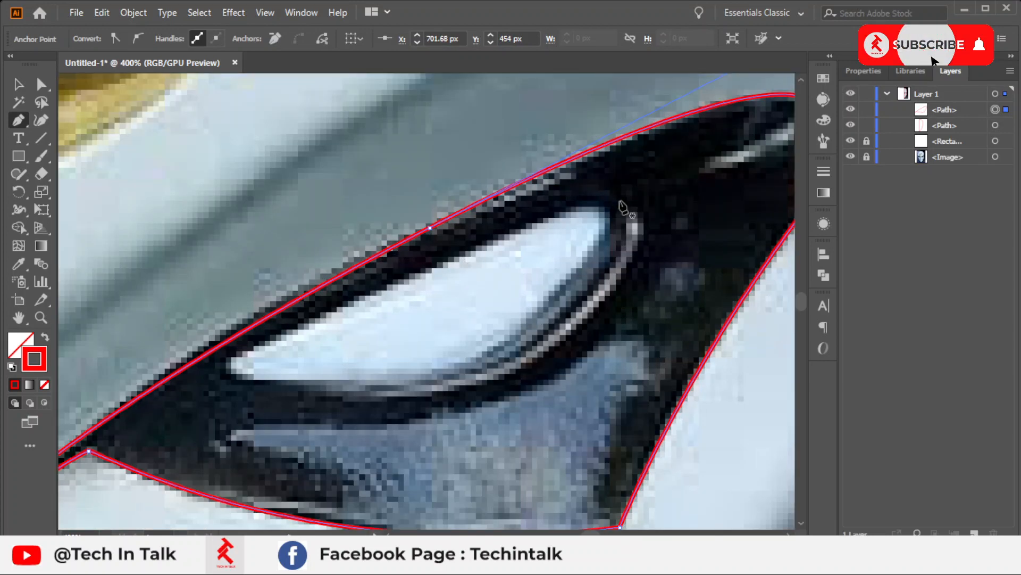
{"action": "left_click", "coordinate": [253, 350]}
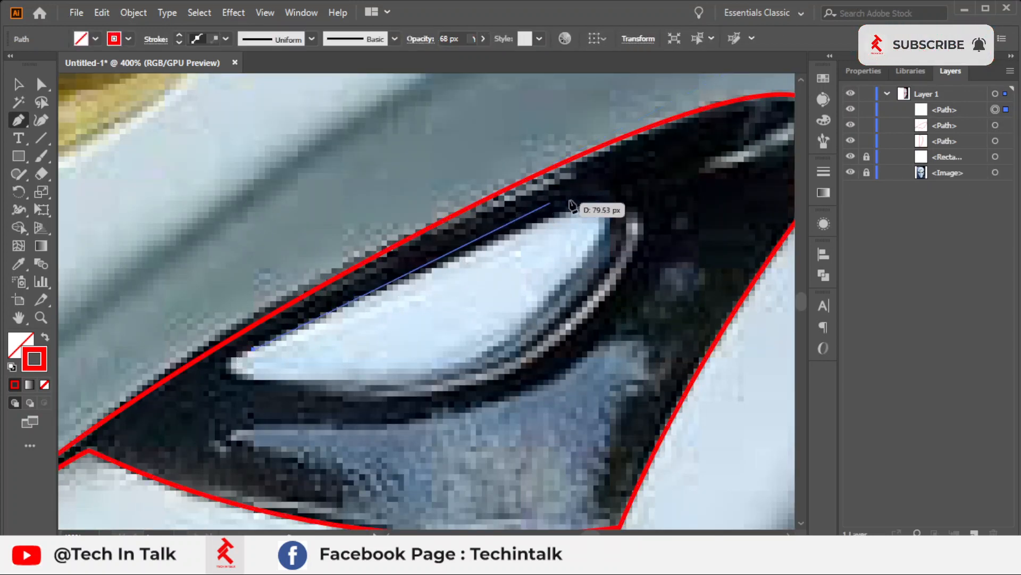
{"action": "left_click_drag", "start_coordinate": [601, 210], "coordinate": [671, 215]}
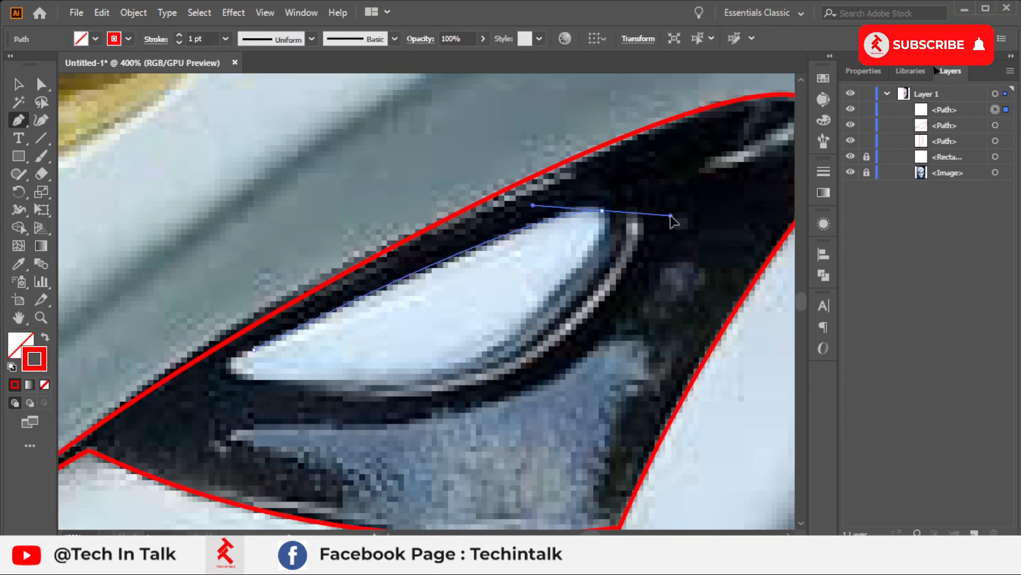
{"action": "left_click", "coordinate": [483, 371]}
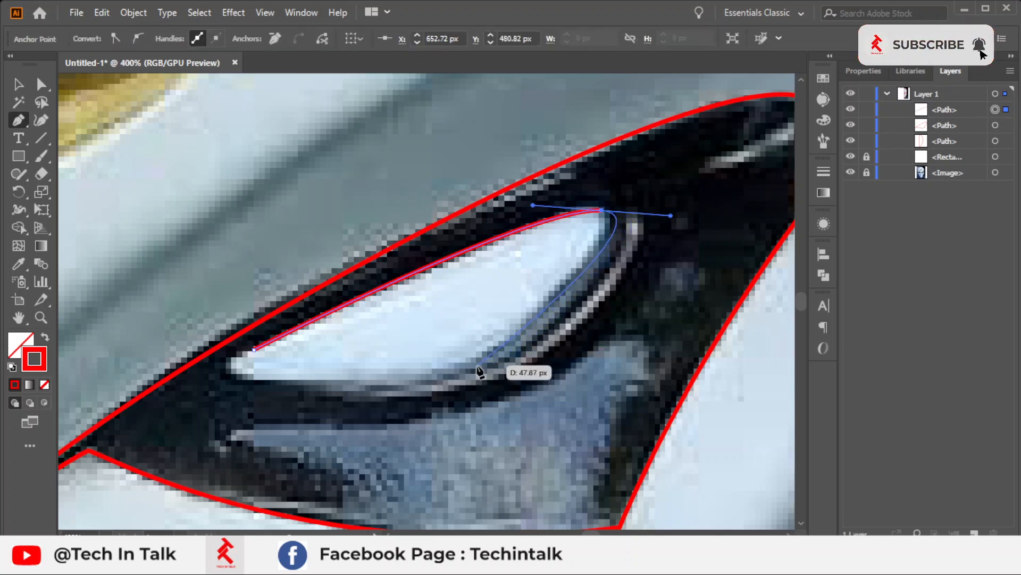
{"action": "left_click_drag", "start_coordinate": [481, 370], "coordinate": [366, 394]}
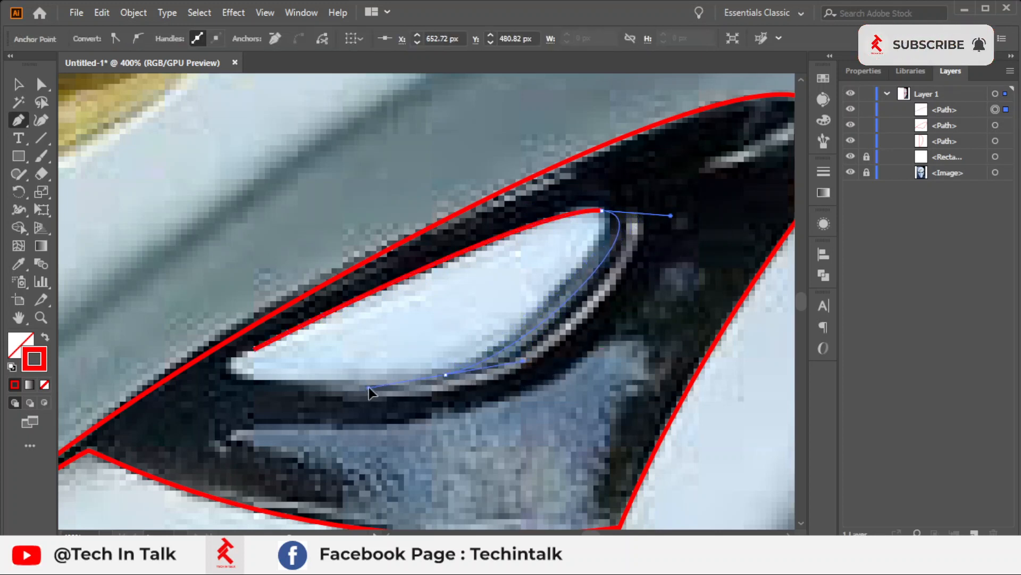
{"action": "left_click_drag", "start_coordinate": [234, 375], "coordinate": [261, 350]}
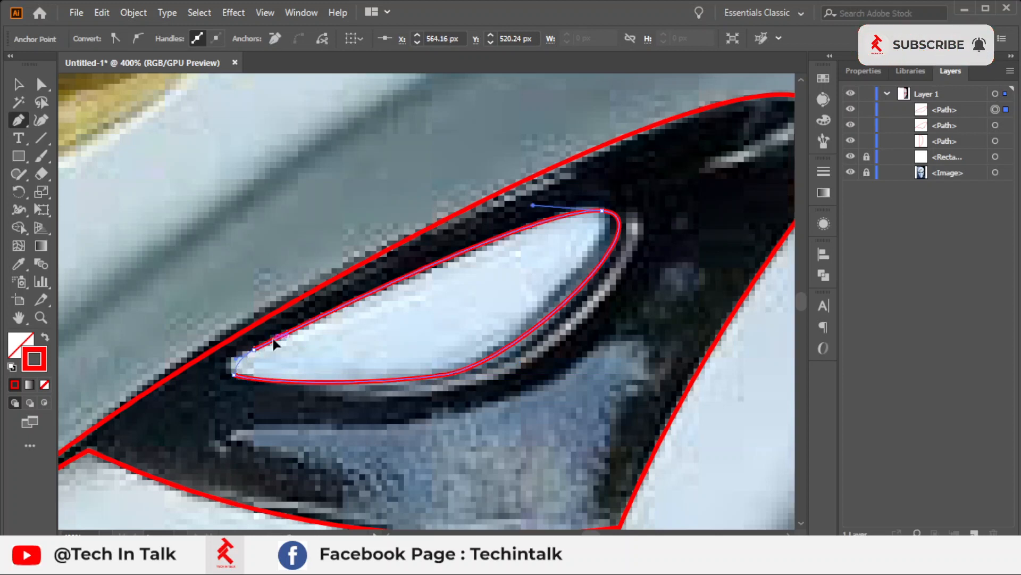
{"action": "scroll", "coordinate": [372, 332], "scroll_direction": "down", "scroll_amount": 1}
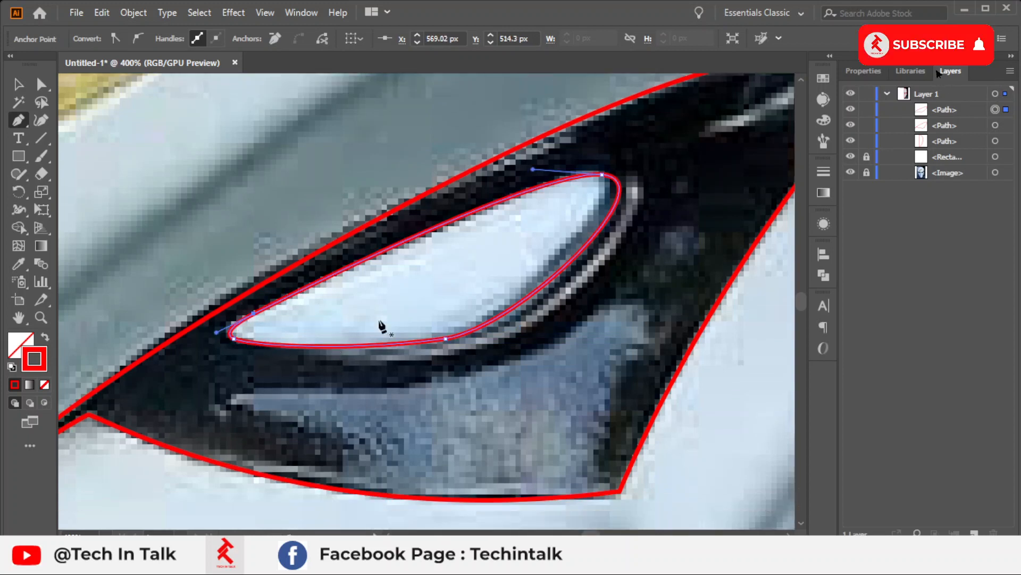
- Trace the grey brow band's upper edge from its outer peak to the centre line, remove the outgoing handle, and add a straight edge down to the eye-socket path
{"action": "scroll", "coordinate": [435, 302], "scroll_direction": "down", "scroll_amount": 3}
{"action": "scroll", "coordinate": [495, 308], "scroll_direction": "up", "scroll_amount": 1}
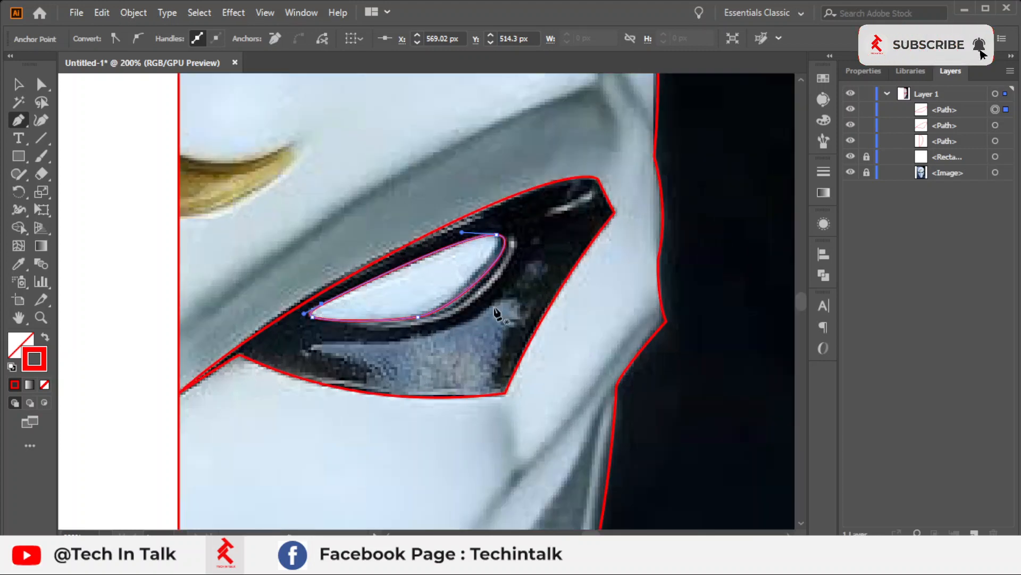
{"action": "scroll", "coordinate": [461, 285], "scroll_direction": "up", "scroll_amount": 1}
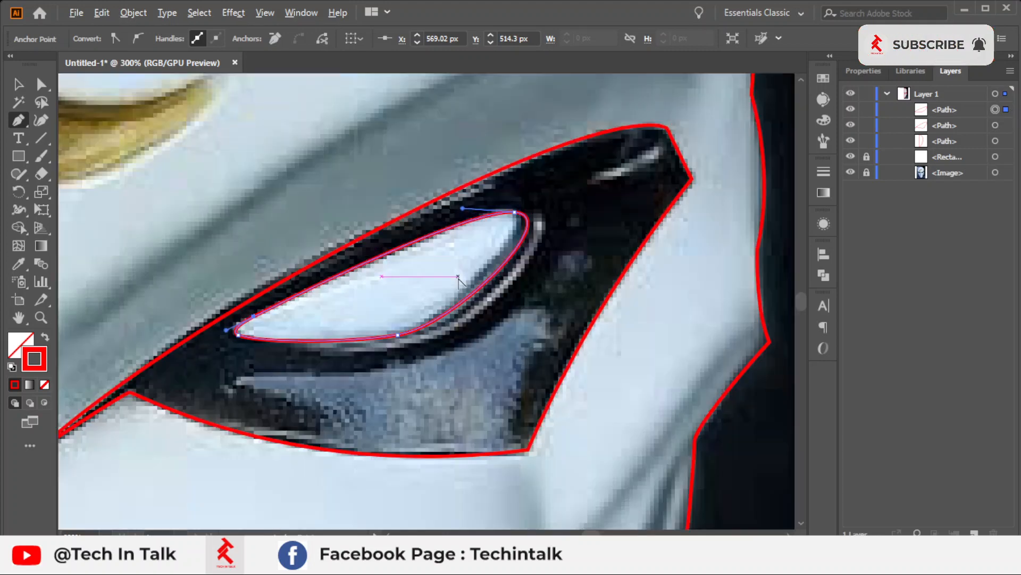
{"action": "scroll", "coordinate": [461, 286], "scroll_direction": "down", "scroll_amount": 1}
{"action": "left_click_drag", "start_coordinate": [501, 249], "coordinate": [531, 353]}
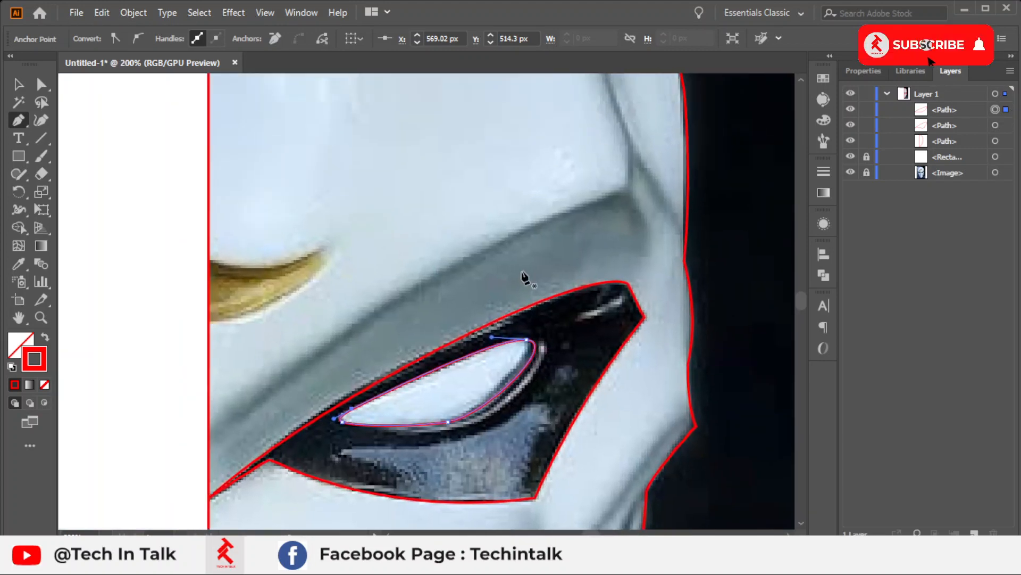
{"action": "left_click", "coordinate": [629, 191]}
{"action": "scroll", "coordinate": [604, 237], "scroll_direction": "down", "scroll_amount": 2}
{"action": "scroll", "coordinate": [604, 236], "scroll_direction": "left", "scroll_amount": 1}
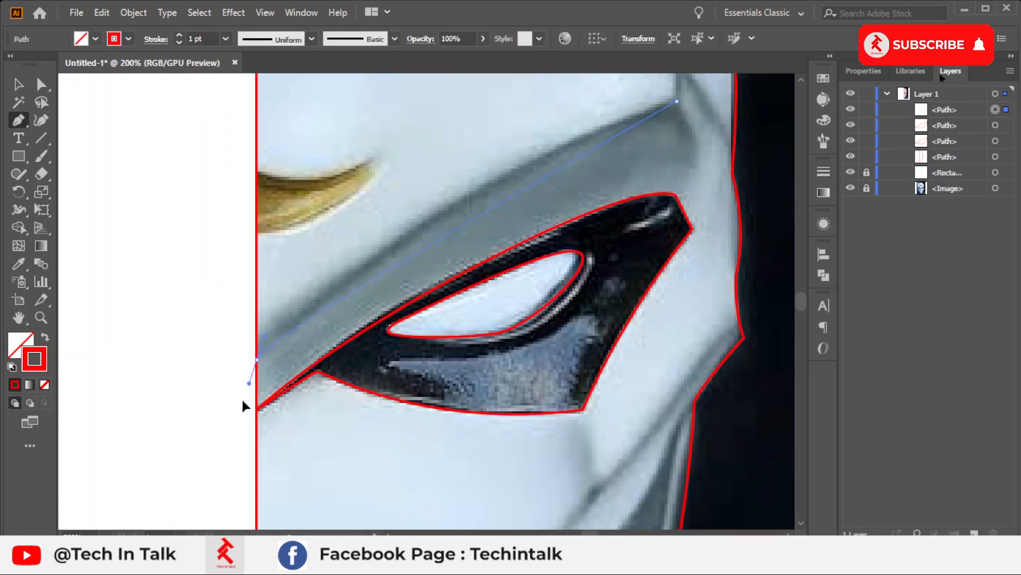
{"action": "left_click_drag", "start_coordinate": [121, 511], "coordinate": [109, 520]}
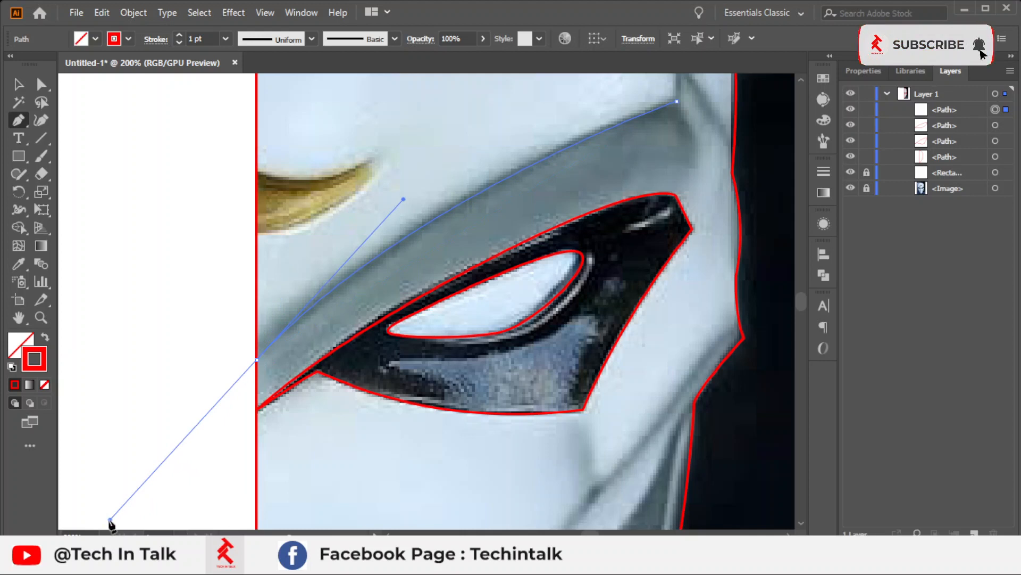
{"action": "left_click", "coordinate": [257, 361]}
{"action": "left_click", "coordinate": [257, 410]}
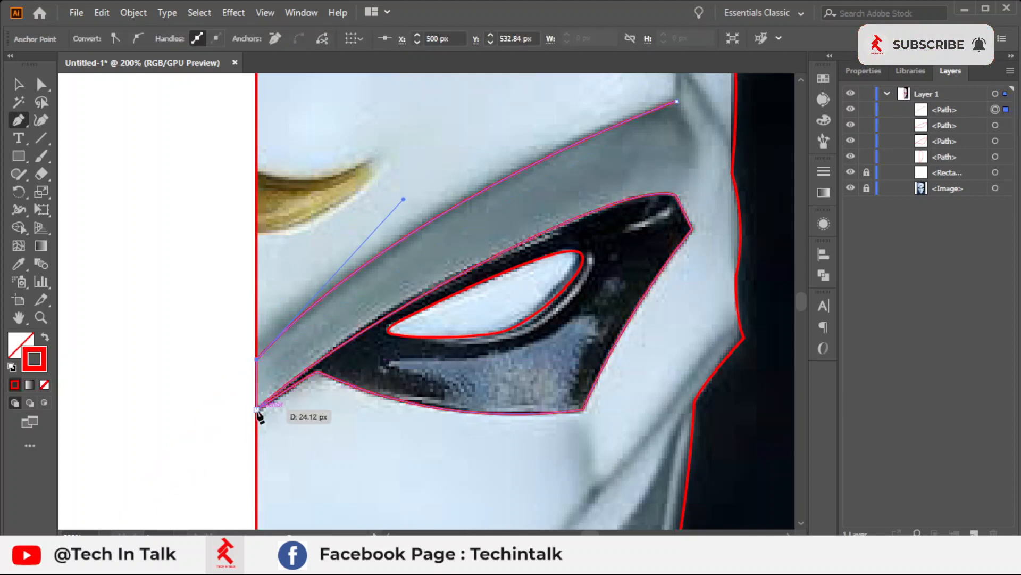
- Run the brow band path along the socket's upper edge to its outer corner and close it at the peak with an outward-curved end
{"action": "left_click_drag", "start_coordinate": [676, 196], "coordinate": [649, 192]}
{"action": "left_click", "coordinate": [477, 196]}
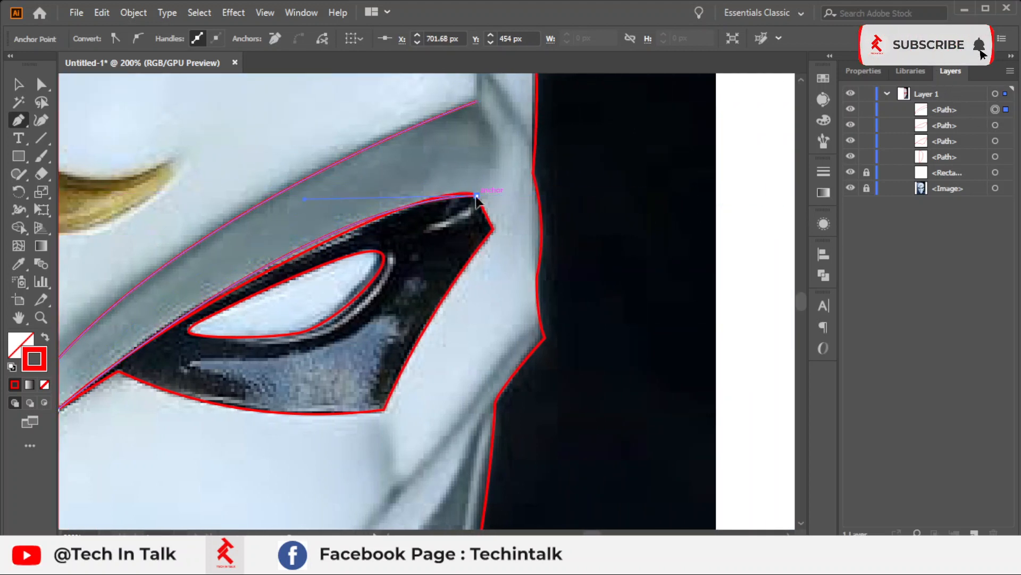
{"action": "left_click", "coordinate": [477, 101]}
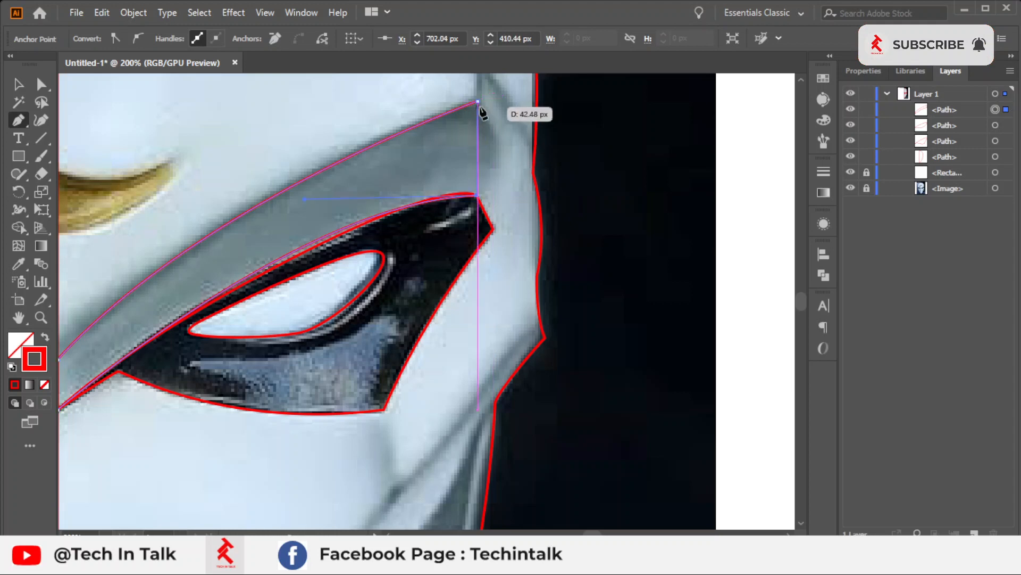
{"action": "left_click_drag", "start_coordinate": [477, 101], "coordinate": [436, 204]}
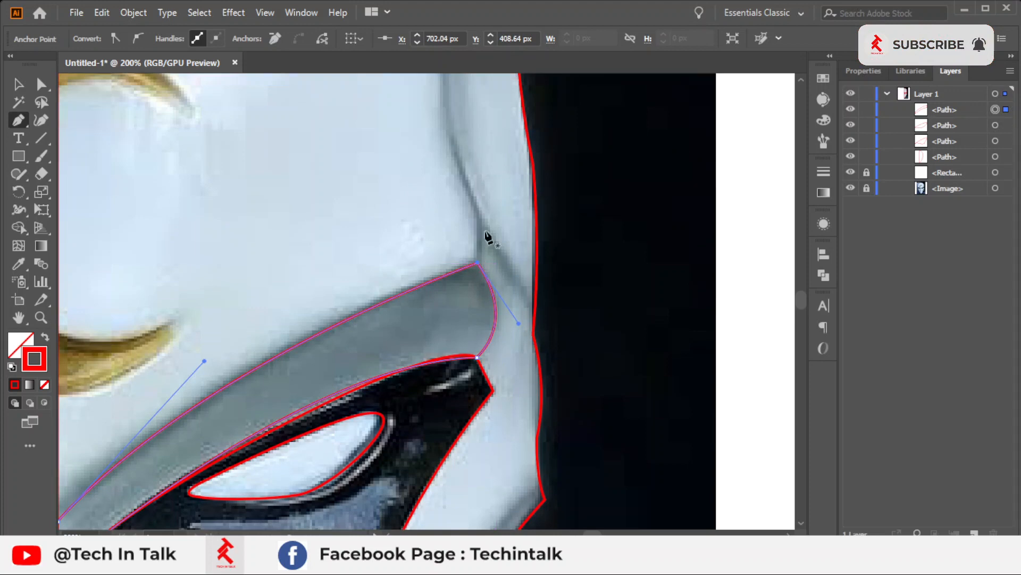
- Trace the cheek crease as an open curved path from the protruding cheek corner to its faded lower end, removing the end anchor's outgoing handle
{"action": "left_click_drag", "start_coordinate": [494, 191], "coordinate": [586, 349]}
{"action": "scroll", "coordinate": [586, 350], "scroll_direction": "down", "scroll_amount": 2}
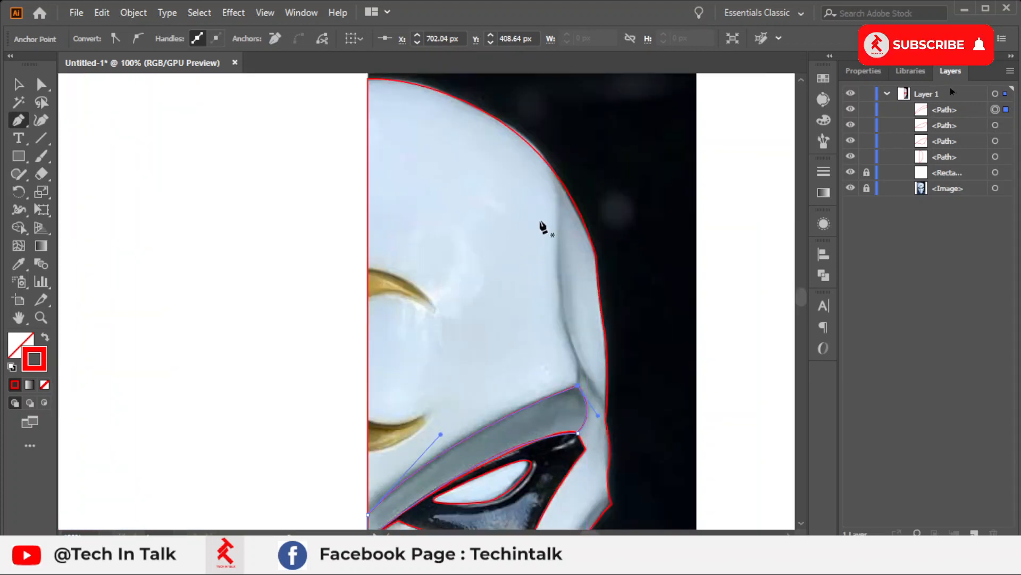
{"action": "scroll", "coordinate": [542, 318], "scroll_direction": "down", "scroll_amount": 1}
{"action": "left_click_drag", "start_coordinate": [535, 305], "coordinate": [547, 198]}
{"action": "left_click_drag", "start_coordinate": [539, 476], "coordinate": [516, 275]}
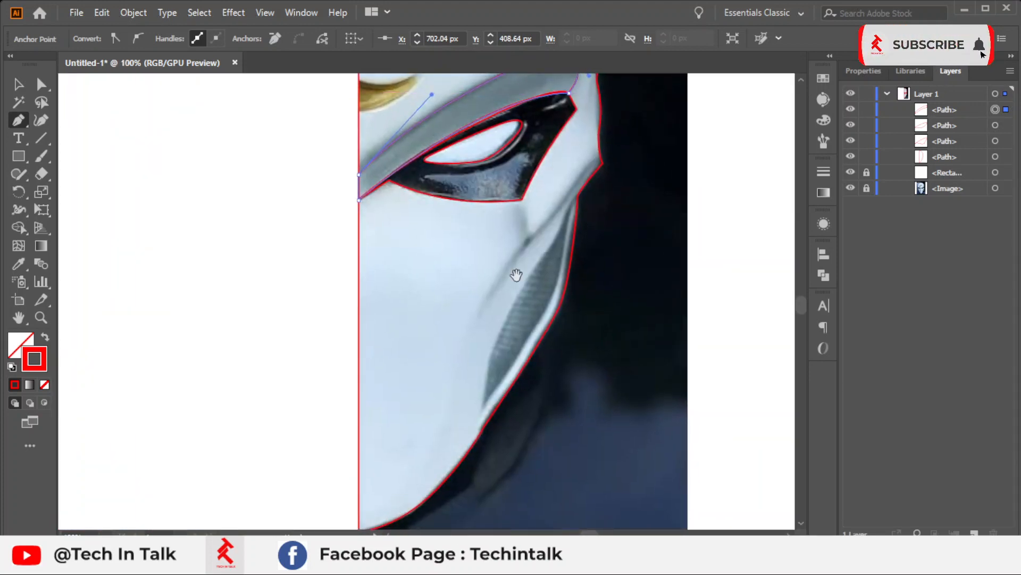
{"action": "scroll", "coordinate": [587, 185], "scroll_direction": "up", "scroll_amount": 1}
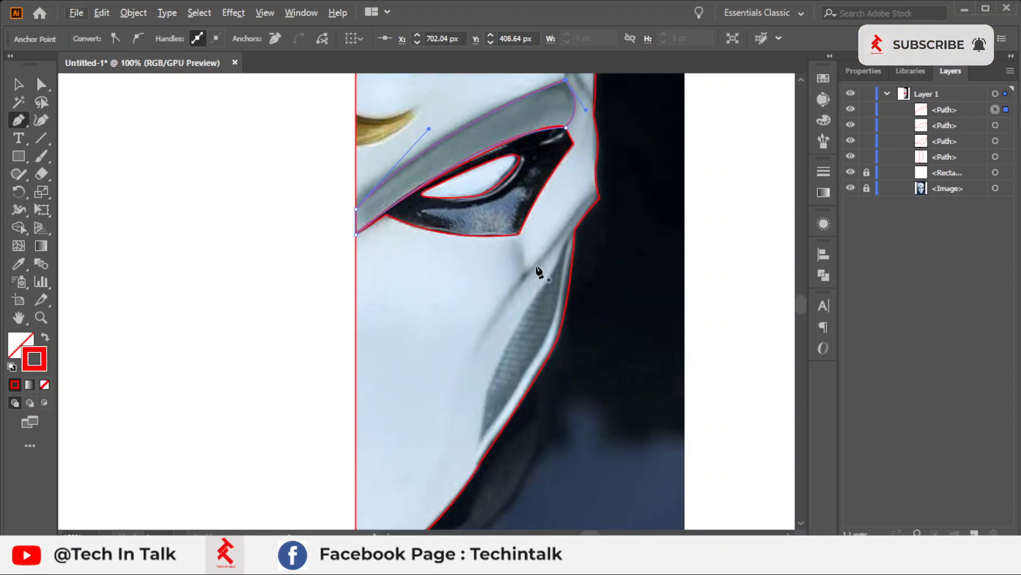
{"action": "scroll", "coordinate": [537, 266], "scroll_direction": "up", "scroll_amount": 1}
{"action": "left_click_drag", "start_coordinate": [628, 151], "coordinate": [563, 230]}
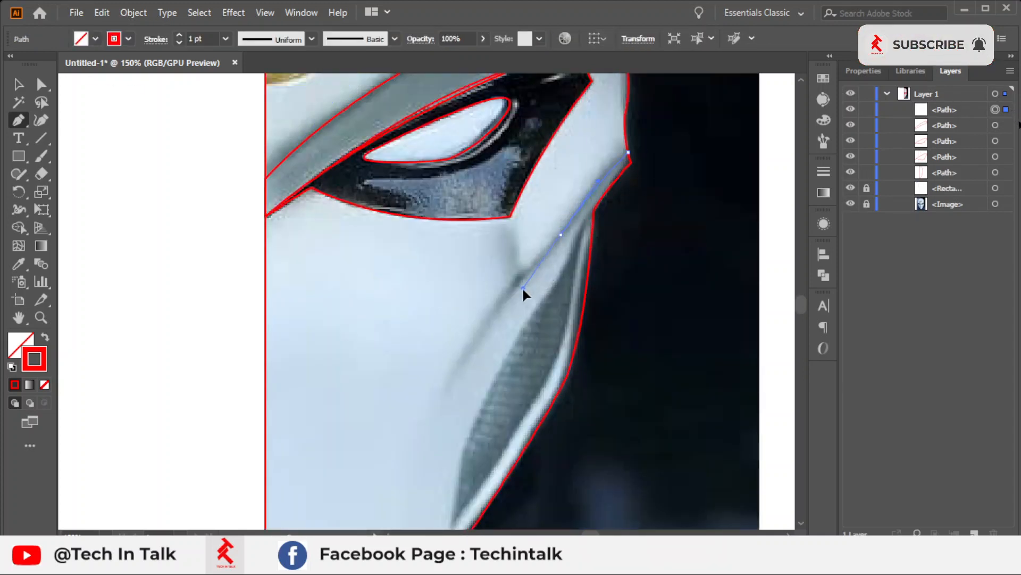
{"action": "left_click_drag", "start_coordinate": [523, 288], "coordinate": [463, 366]}
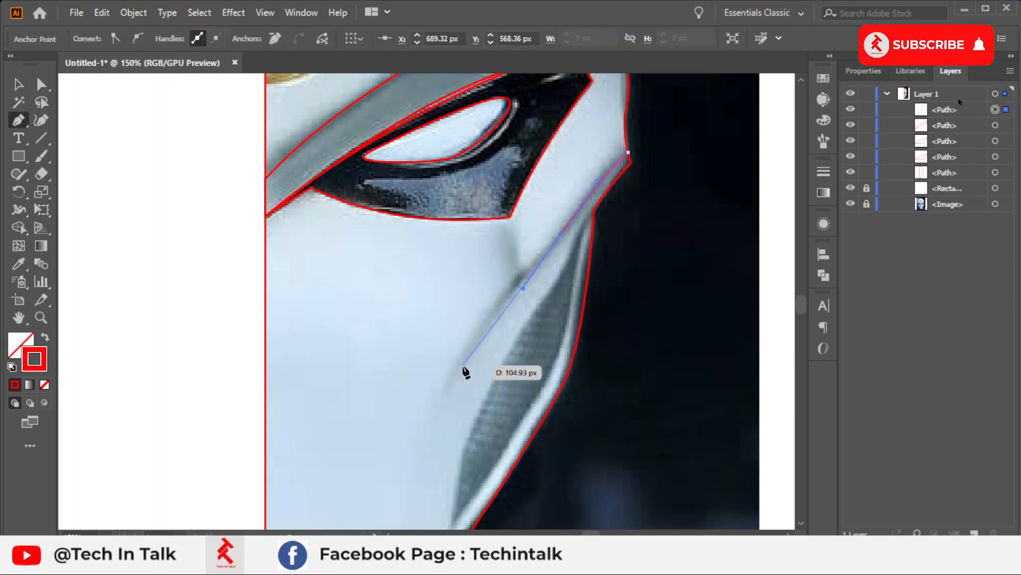
{"action": "key", "text": "ctrl+z"}
{"action": "left_click_drag", "start_coordinate": [432, 457], "coordinate": [403, 474]}
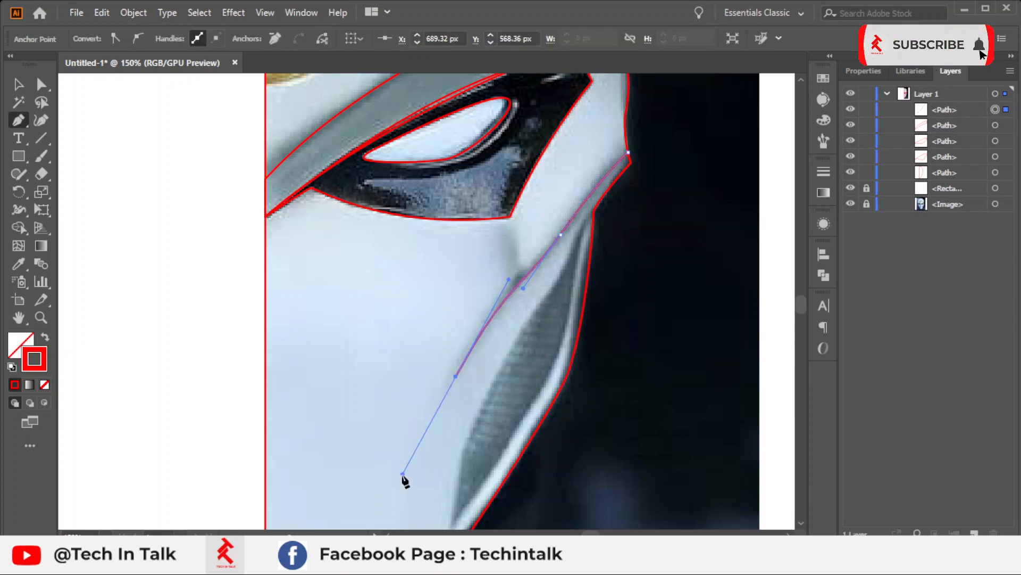
{"action": "left_click_drag", "start_coordinate": [458, 380], "coordinate": [519, 360]}
{"action": "scroll", "coordinate": [456, 372], "scroll_direction": "down", "scroll_amount": 1}
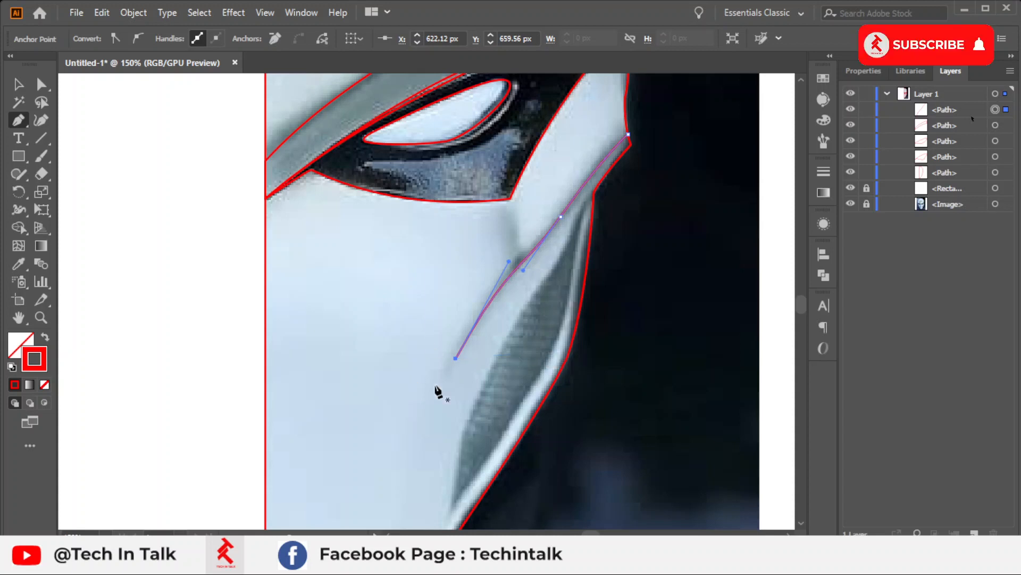
{"action": "left_click_drag", "start_coordinate": [554, 267], "coordinate": [556, 238]}
{"action": "scroll", "coordinate": [558, 218], "scroll_direction": "up", "scroll_amount": 1}
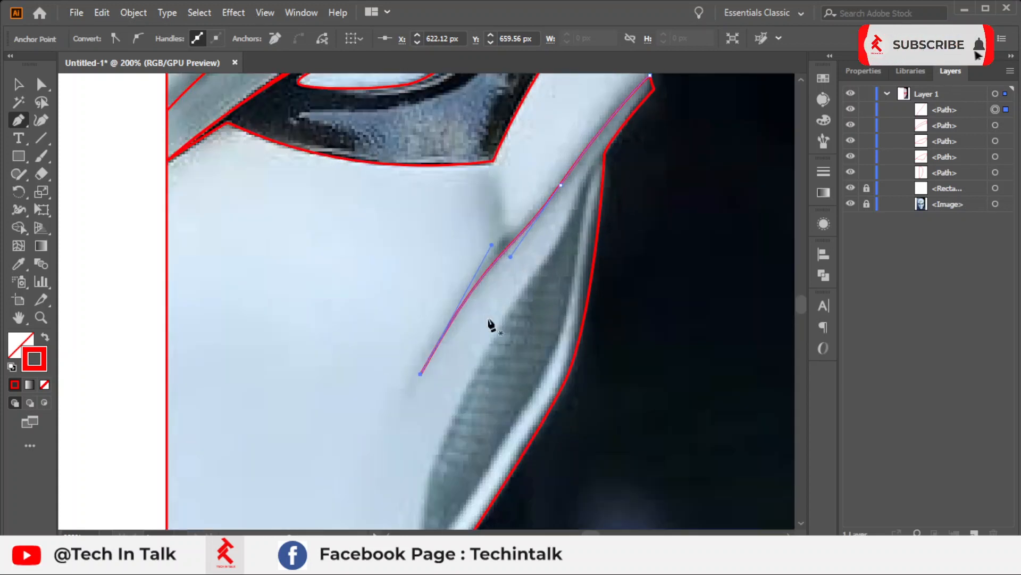
{"action": "left_click_drag", "start_coordinate": [458, 344], "coordinate": [478, 258]}
{"action": "scroll", "coordinate": [452, 276], "scroll_direction": "up", "scroll_amount": 2}
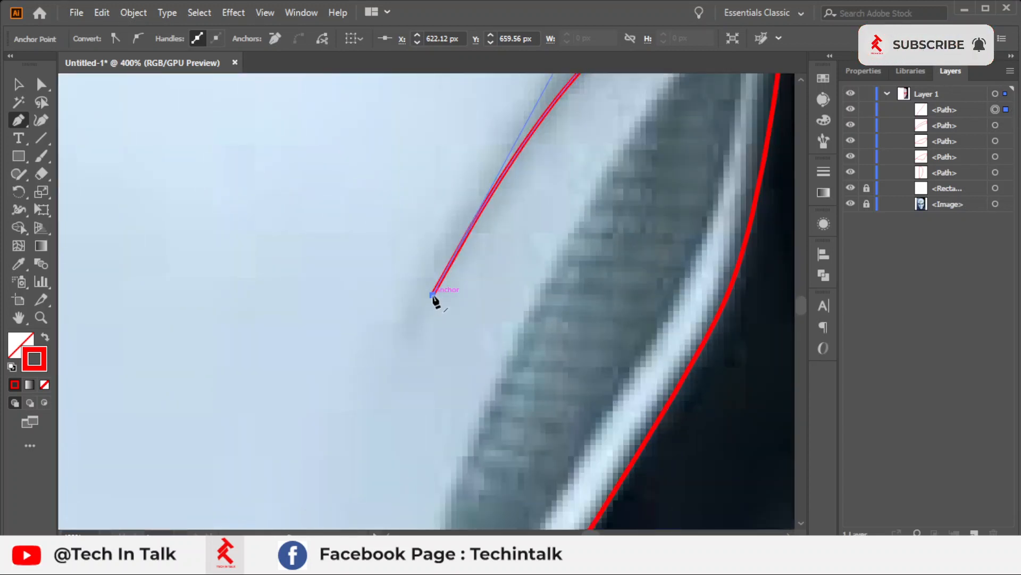
{"action": "scroll", "coordinate": [434, 301], "scroll_direction": "up", "scroll_amount": 5}
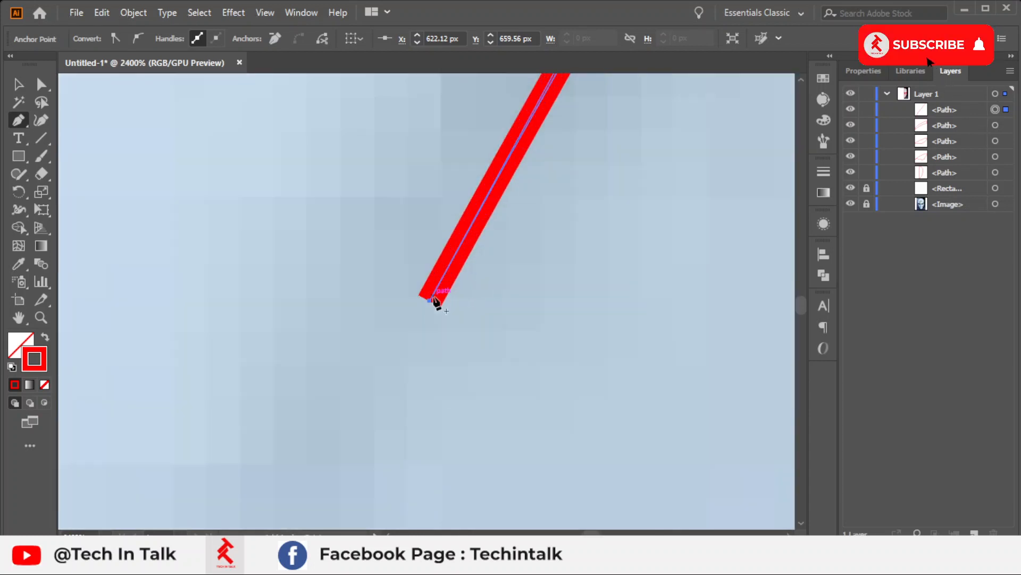
{"action": "scroll", "coordinate": [432, 306], "scroll_direction": "down", "scroll_amount": 5}
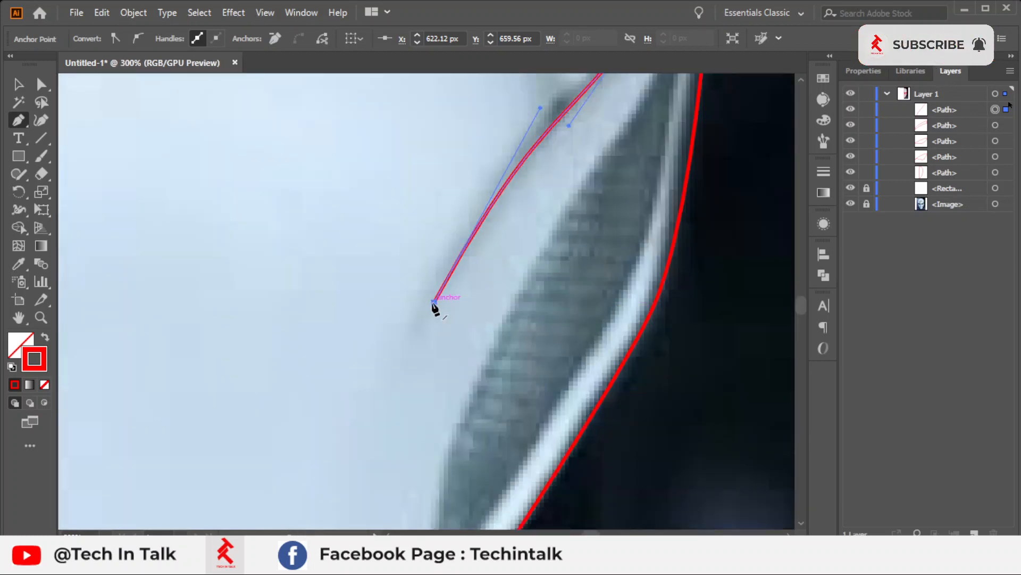
- Trace the textured grey cheek inset as a closed curved path, from its upper tip down the outer edge and back up the inner edge
{"action": "left_click_drag", "start_coordinate": [556, 257], "coordinate": [539, 390]}
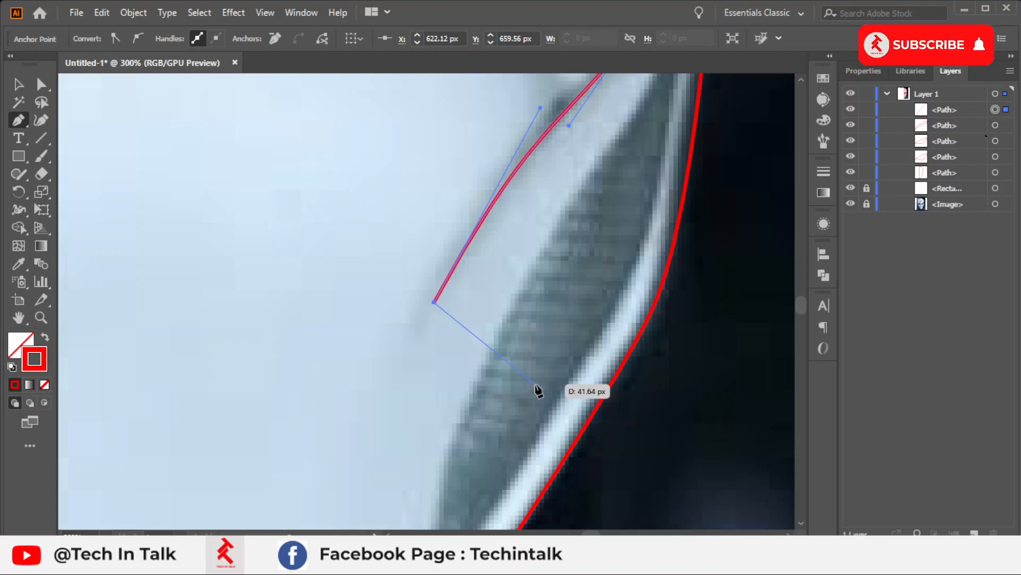
{"action": "scroll", "coordinate": [539, 390], "scroll_direction": "down", "scroll_amount": 2}
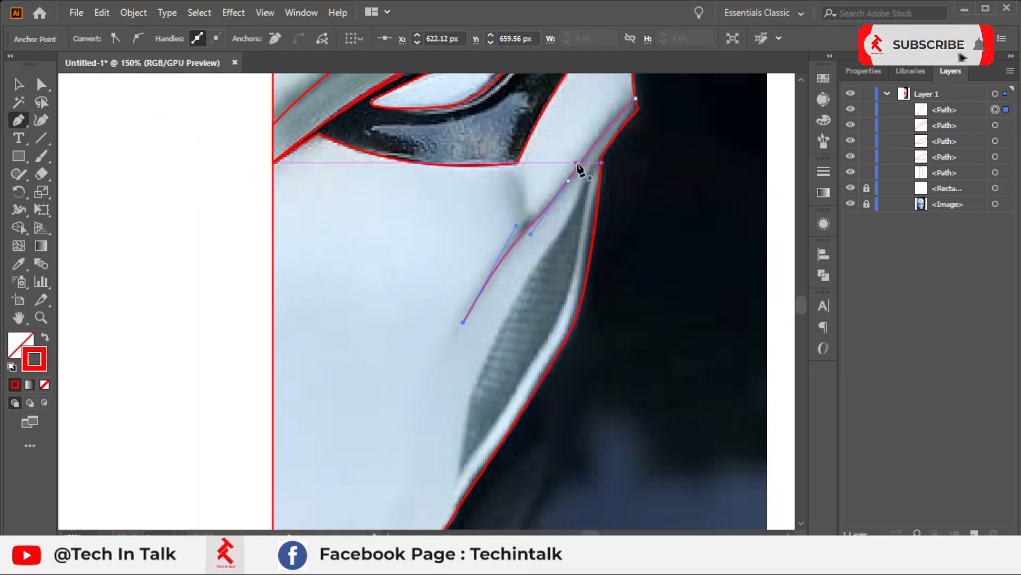
{"action": "left_click_drag", "start_coordinate": [592, 166], "coordinate": [445, 496]}
{"action": "left_click_drag", "start_coordinate": [438, 512], "coordinate": [437, 512]}
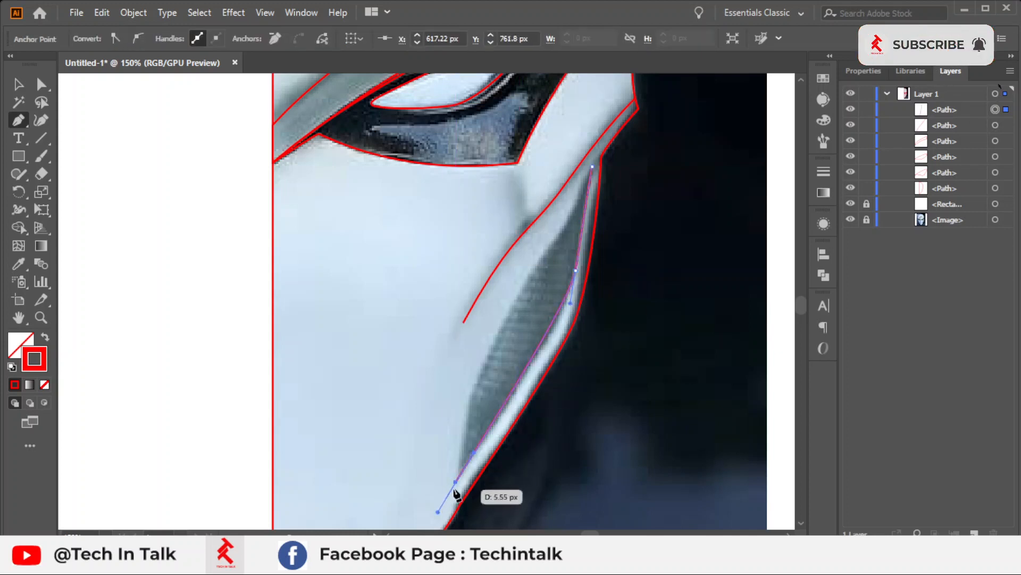
{"action": "left_click", "coordinate": [456, 482]}
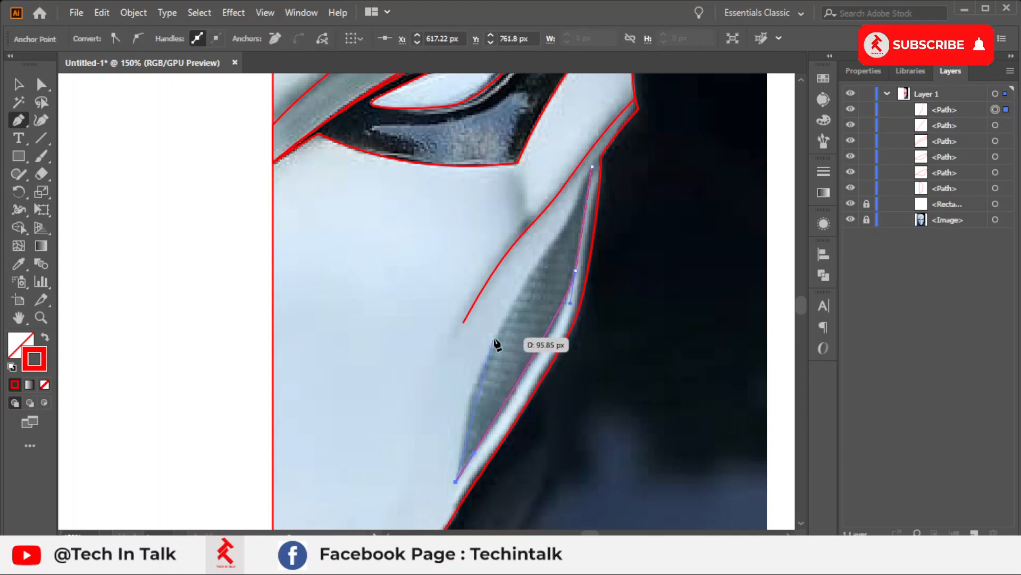
{"action": "left_click_drag", "start_coordinate": [495, 338], "coordinate": [508, 380]}
{"action": "left_click", "coordinate": [568, 274]}
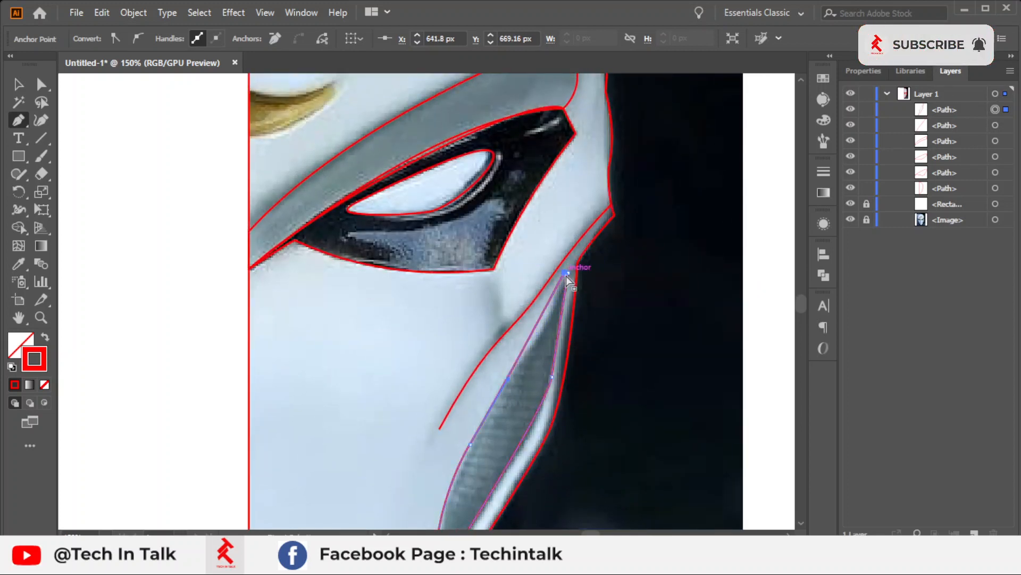
- Trace the temple crease as an open curved path from the upper forehead outline to the outline beside the brow band, removing the end handle
{"action": "left_click_drag", "start_coordinate": [582, 215], "coordinate": [614, 188]}
{"action": "left_click_drag", "start_coordinate": [569, 319], "coordinate": [579, 427]}
{"action": "left_click_drag", "start_coordinate": [612, 292], "coordinate": [672, 406]}
{"action": "scroll", "coordinate": [620, 289], "scroll_direction": "up", "scroll_amount": 5}
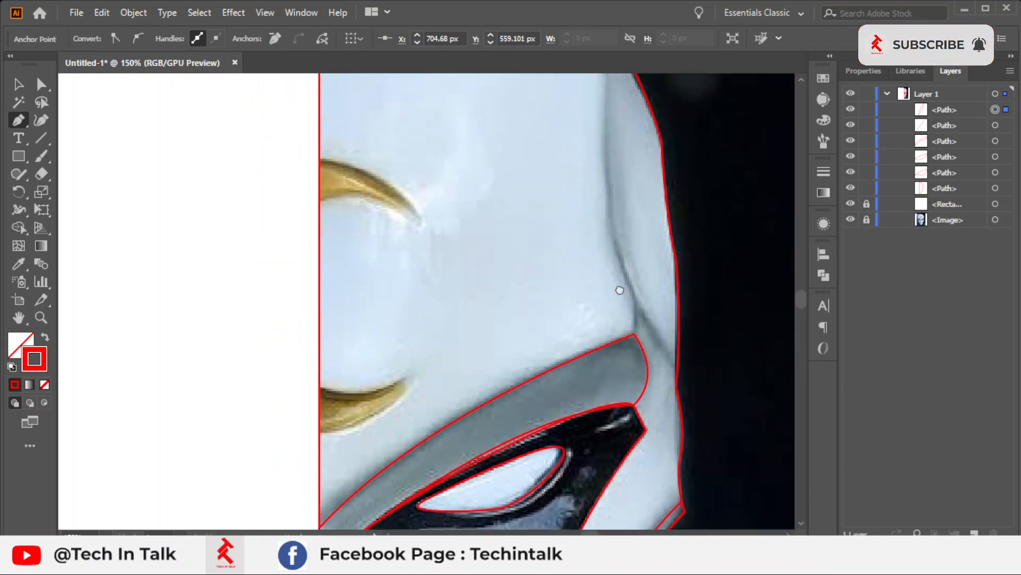
{"action": "left_click", "coordinate": [585, 100]}
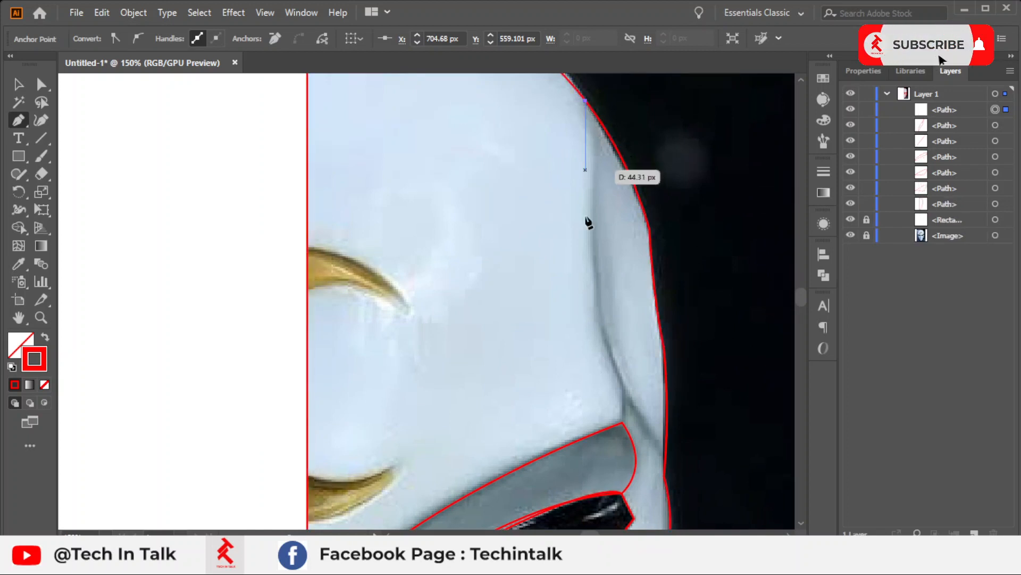
{"action": "left_click", "coordinate": [599, 439]}
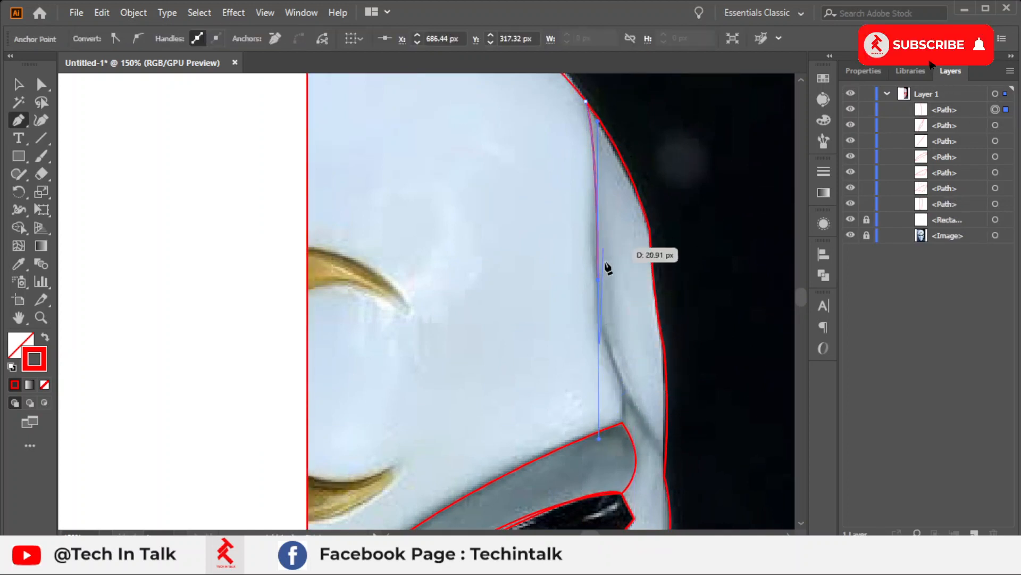
{"action": "left_click", "coordinate": [598, 281]}
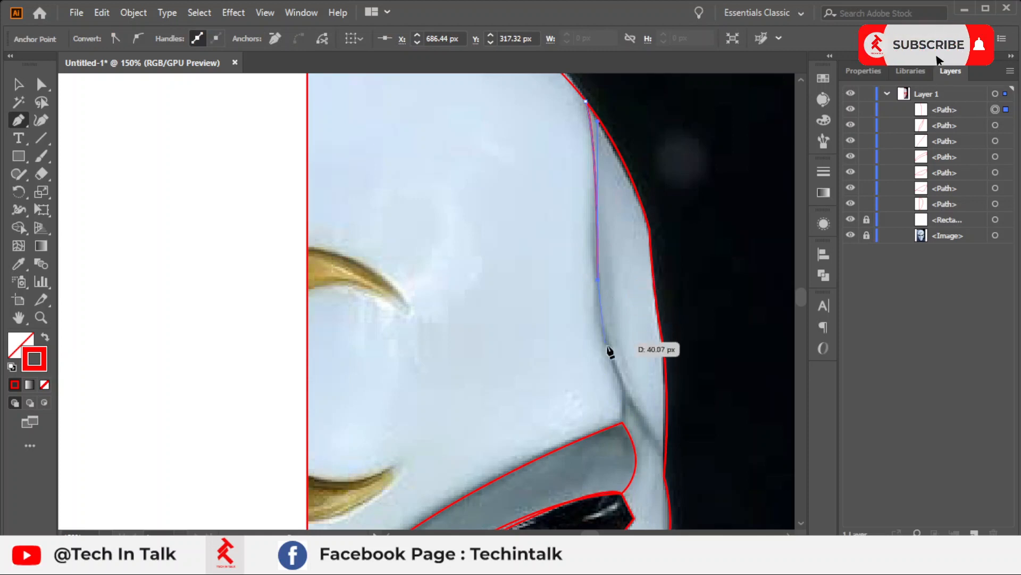
{"action": "left_click", "coordinate": [665, 452]}
{"action": "left_click_drag", "start_coordinate": [665, 452], "coordinate": [733, 520]}
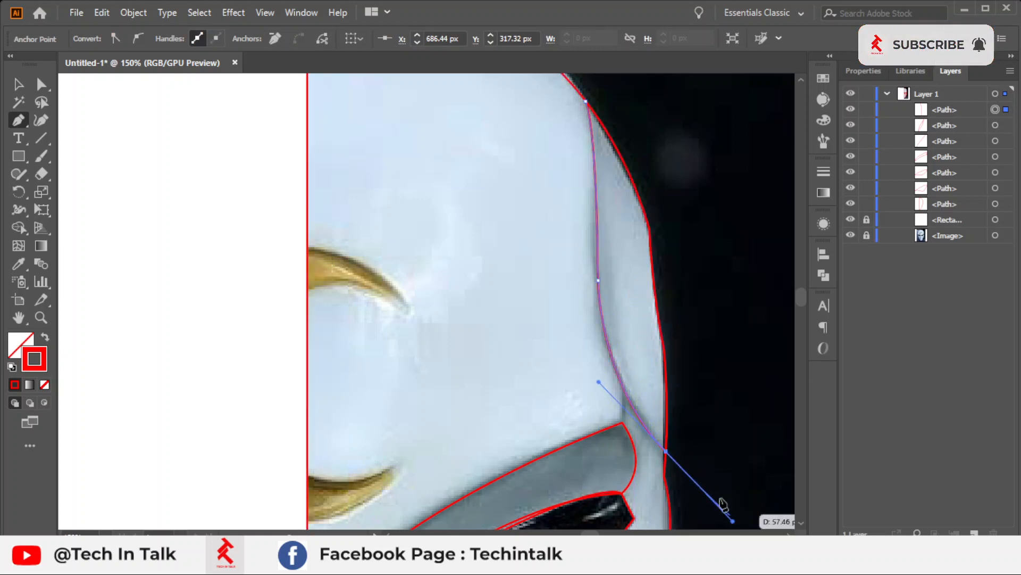
{"action": "left_click", "coordinate": [666, 452]}
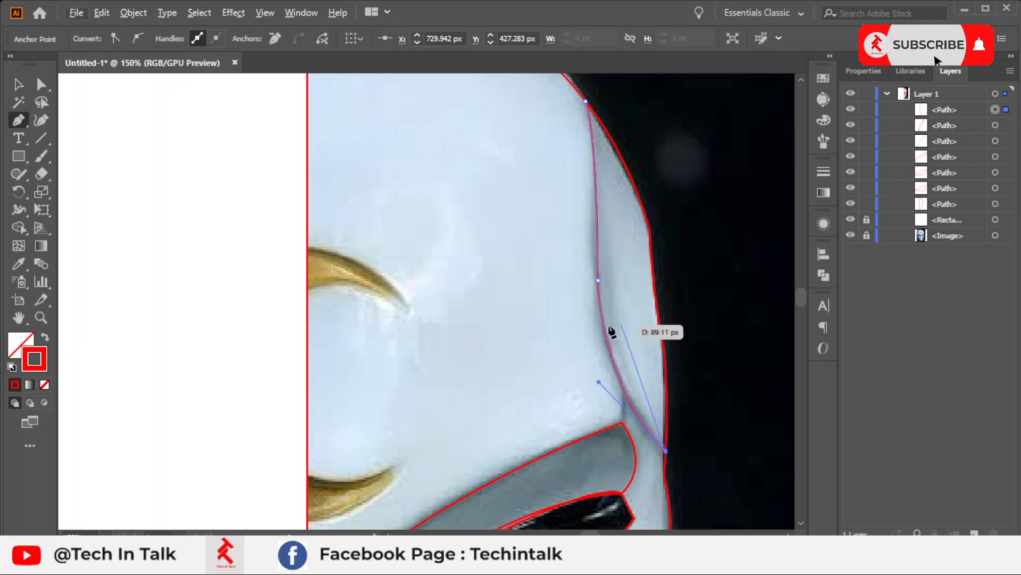
{"action": "key", "text": "ctrl+minus"}
{"action": "key", "text": "Escape"}
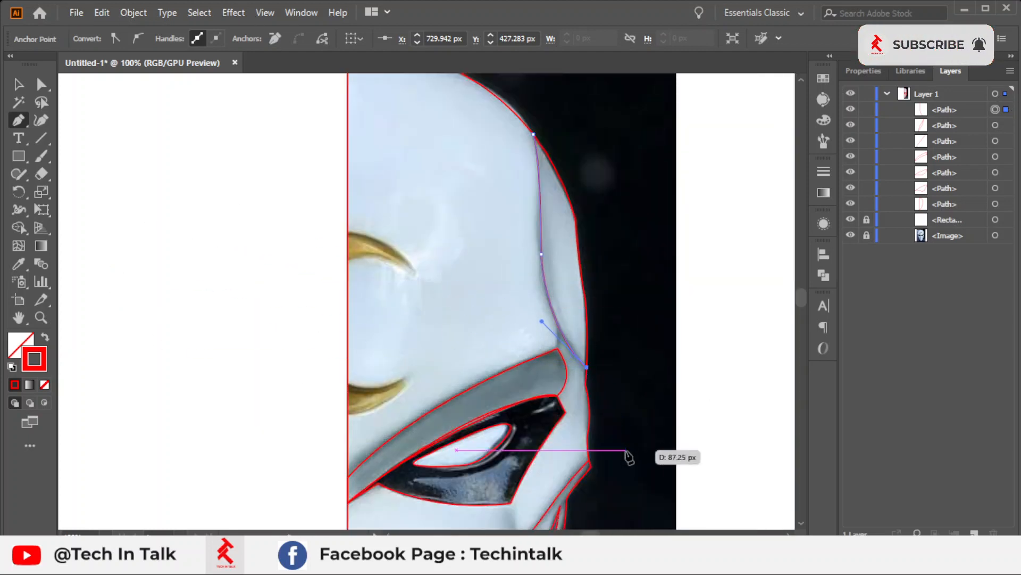
{"action": "left_click", "coordinate": [19, 84]}
{"action": "left_click", "coordinate": [428, 240]}
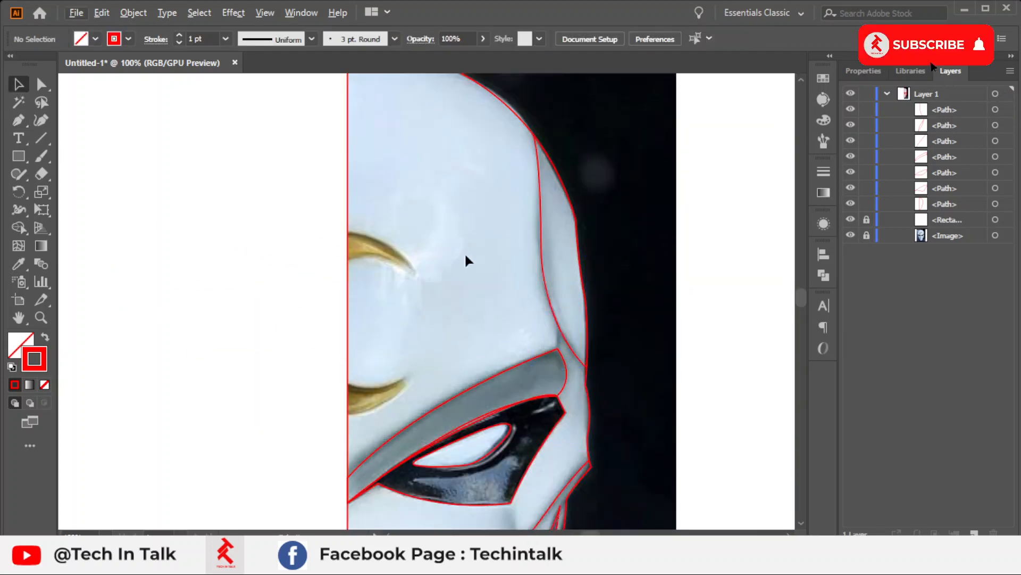
- Fill the eye-socket path with the slate blue sampled from the socket's glossy highlight in the photo, leaving it without a stroke
{"action": "scroll", "coordinate": [494, 224], "scroll_direction": "down", "scroll_amount": 3}
{"action": "key", "text": "ctrl+minus"}
{"action": "left_click_drag", "start_coordinate": [600, 302], "coordinate": [653, 352]}
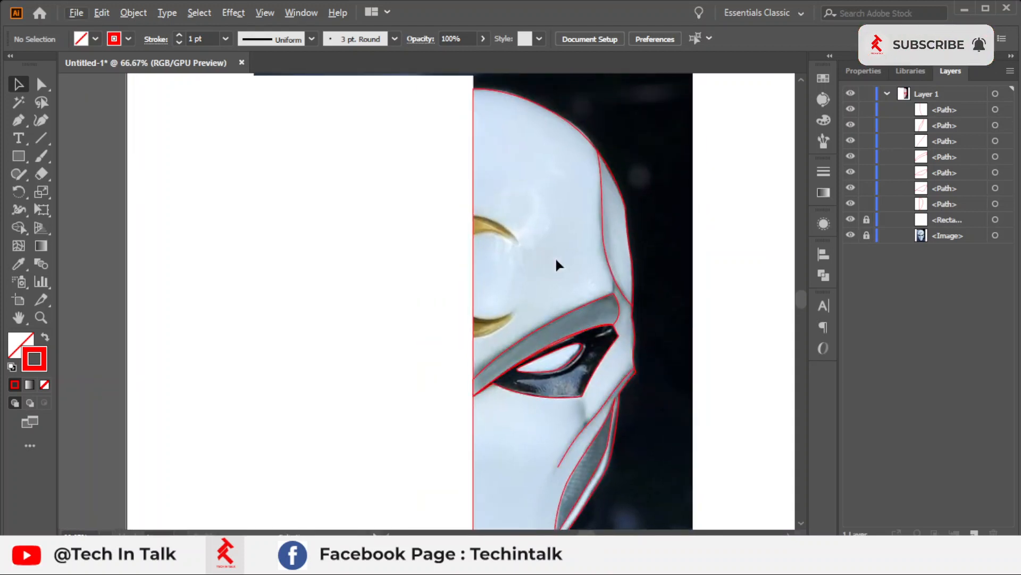
{"action": "scroll", "coordinate": [555, 256], "scroll_direction": "up", "scroll_amount": 2}
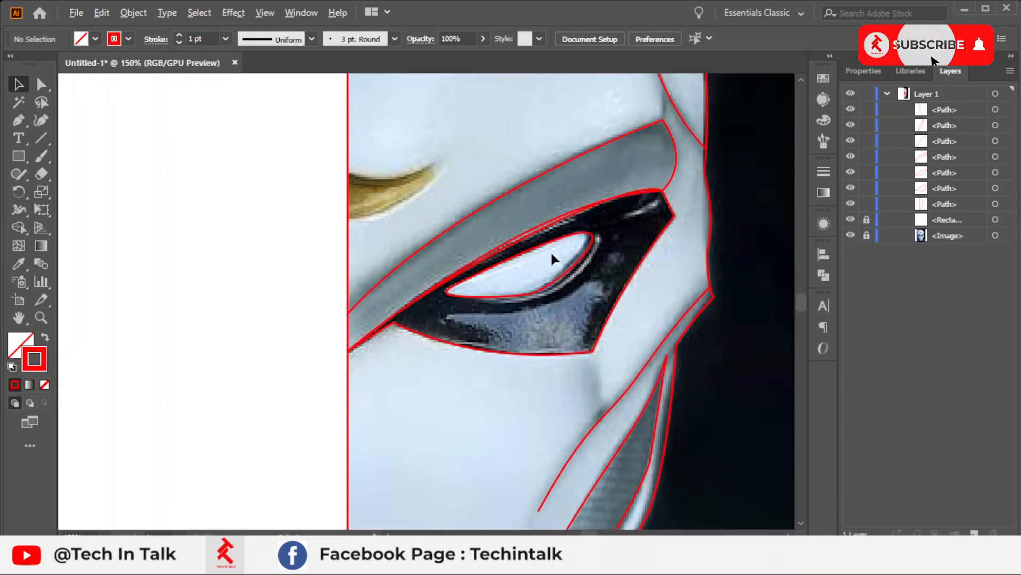
{"action": "left_click", "coordinate": [624, 299]}
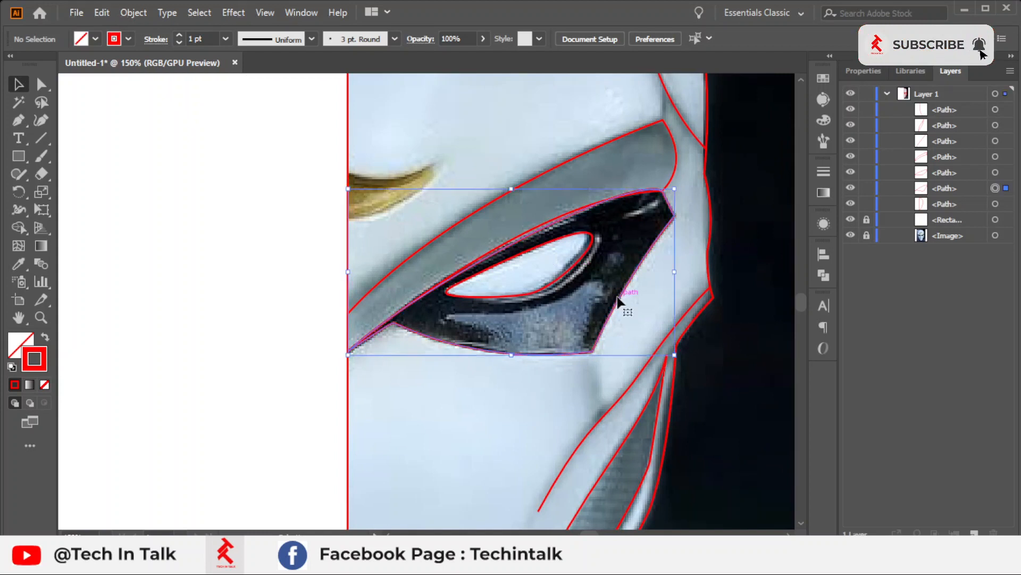
{"action": "left_click", "coordinate": [19, 265]}
{"action": "left_click", "coordinate": [474, 321]}
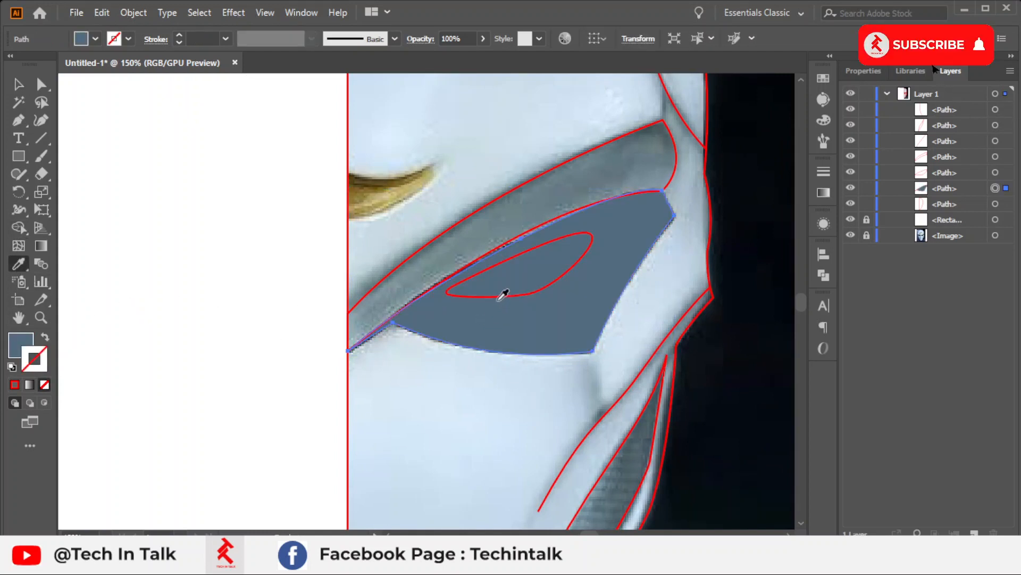
- Swap the eye path's red stroke to the fill and recolour that fill light grey F2F2F2
{"action": "left_click", "coordinate": [499, 296], "text": "ctrl"}
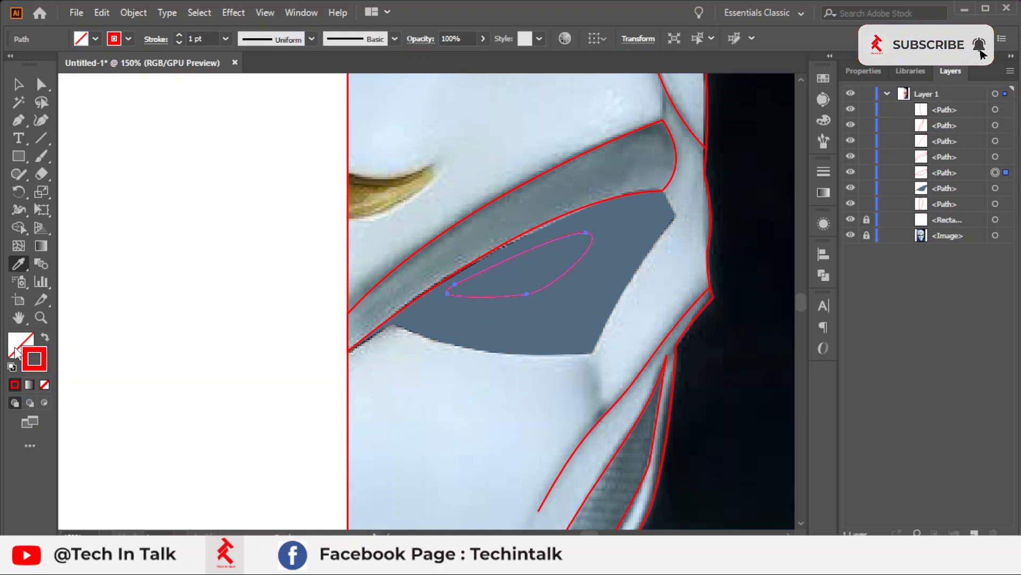
{"action": "left_click", "coordinate": [46, 338]}
{"action": "left_click", "coordinate": [81, 39]}
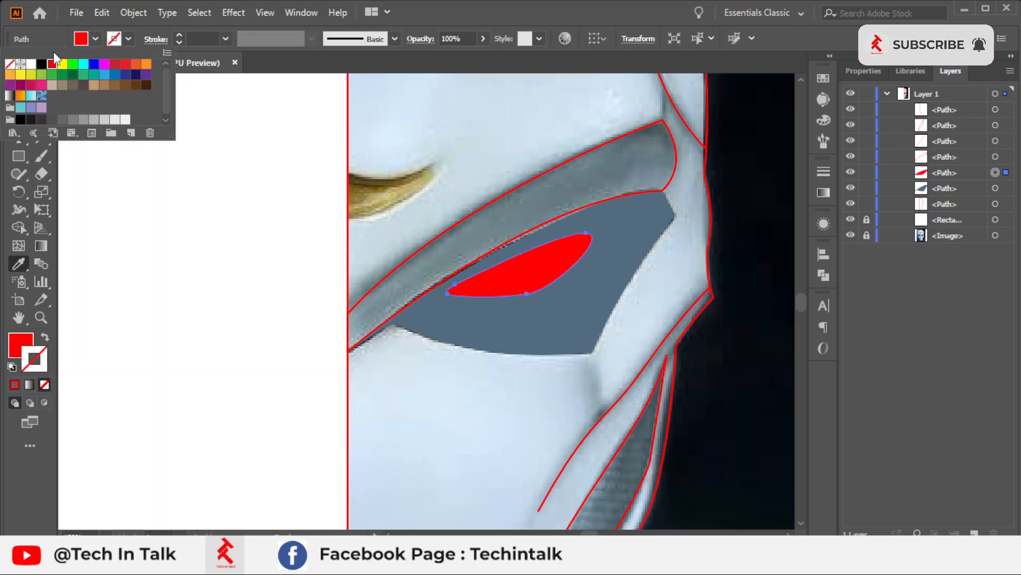
{"action": "left_click", "coordinate": [30, 65]}
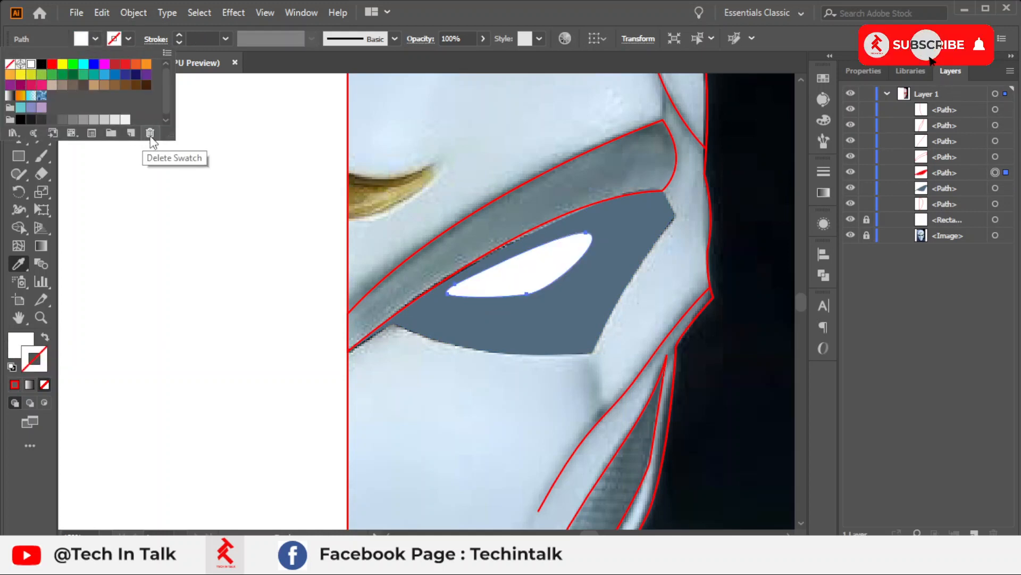
{"action": "left_click", "coordinate": [125, 119]}
{"action": "left_click", "coordinate": [496, 166]}
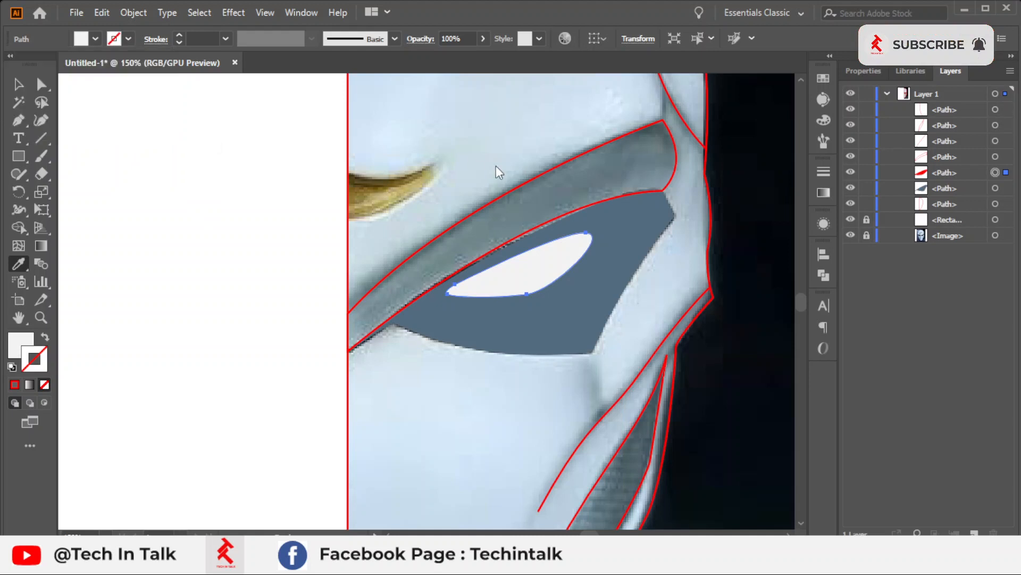
- Recolour the eye socket with the dark photo background's sampled colour, replacing it with the pure black swatch
{"action": "left_click", "coordinate": [576, 286], "text": "ctrl"}
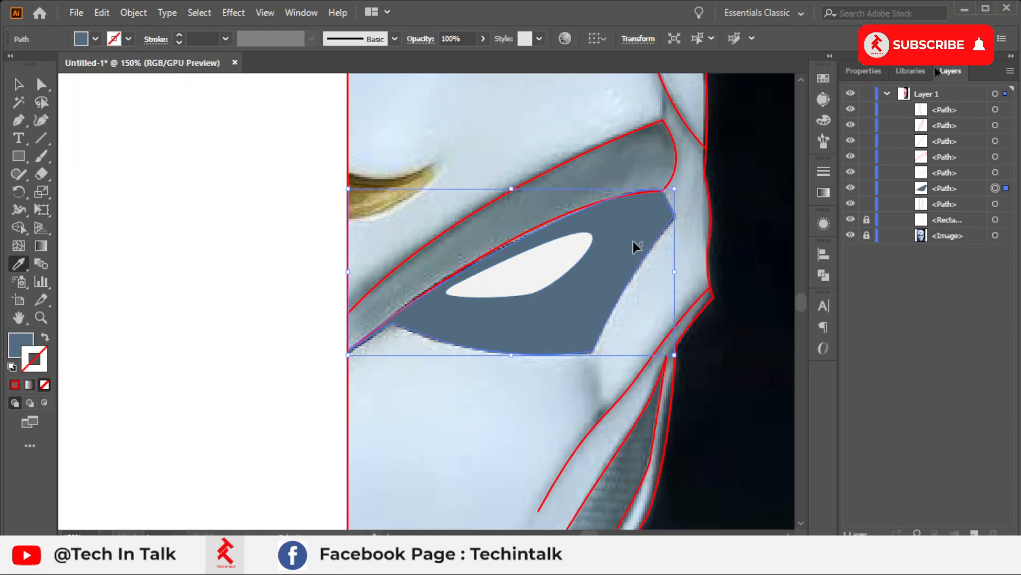
{"action": "left_click_drag", "start_coordinate": [633, 241], "coordinate": [493, 239]}
{"action": "left_click", "coordinate": [616, 221]}
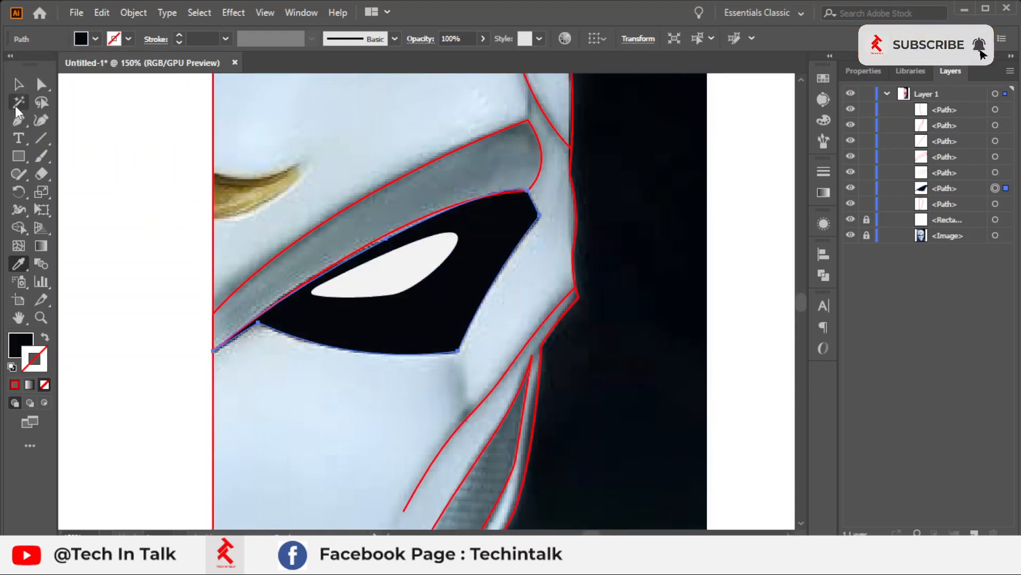
{"action": "left_click", "coordinate": [81, 38]}
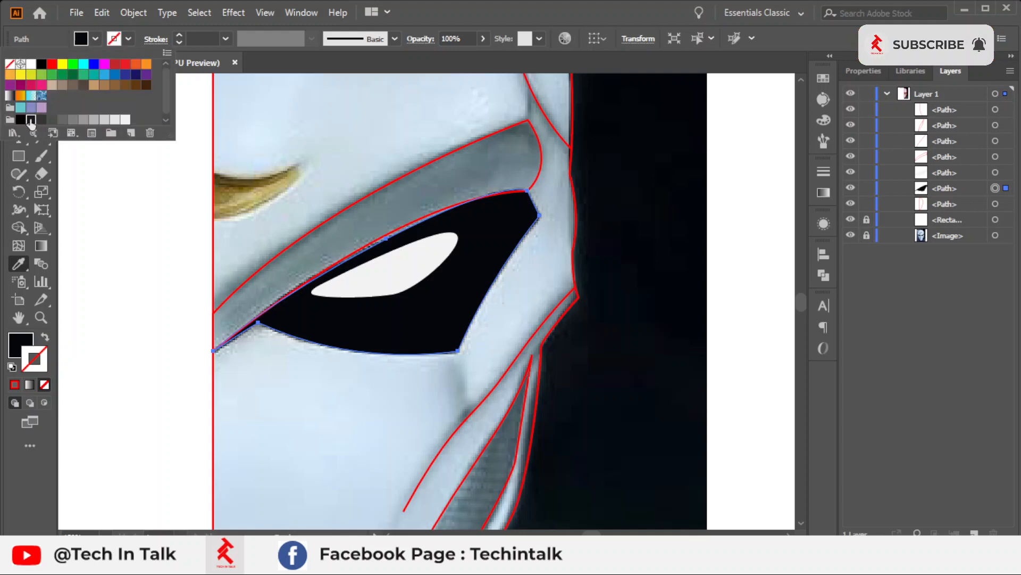
{"action": "left_click", "coordinate": [31, 120]}
{"action": "left_click", "coordinate": [20, 121]}
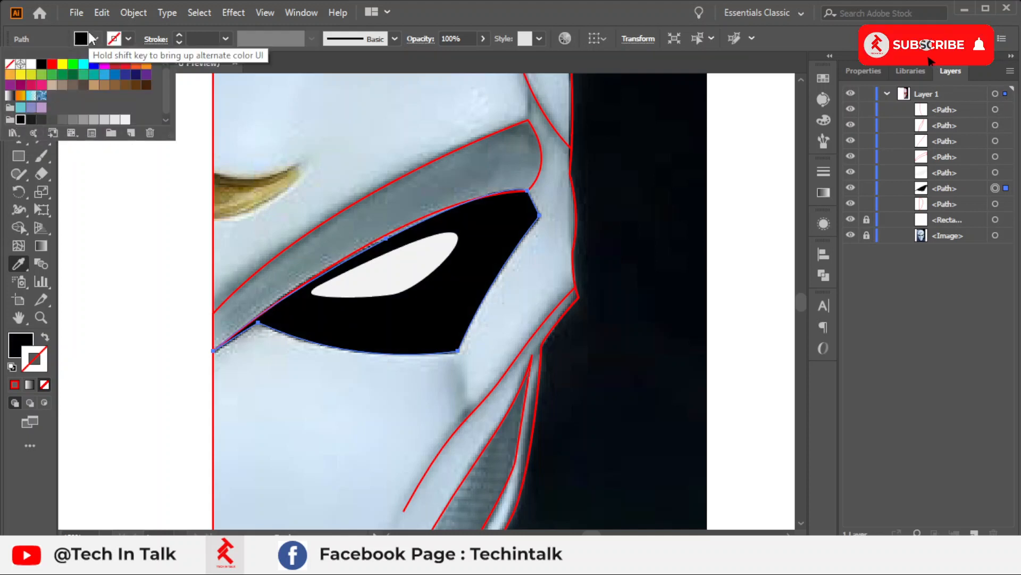
- Set the eye socket's fill to near-black 0F0F0F
{"action": "double_click", "coordinate": [21, 343]}
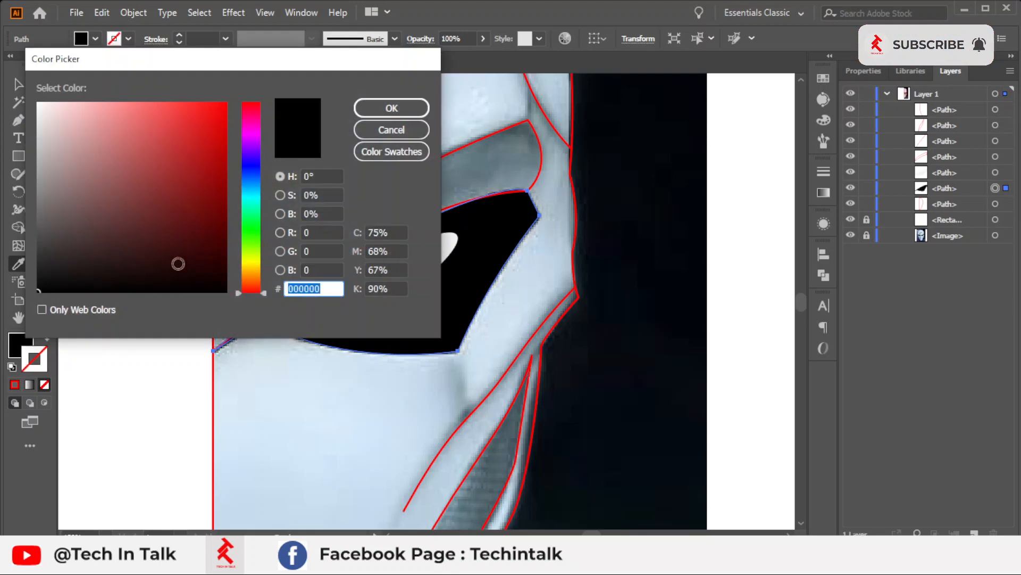
{"action": "left_click", "coordinate": [40, 283]}
{"action": "left_click", "coordinate": [391, 130]}
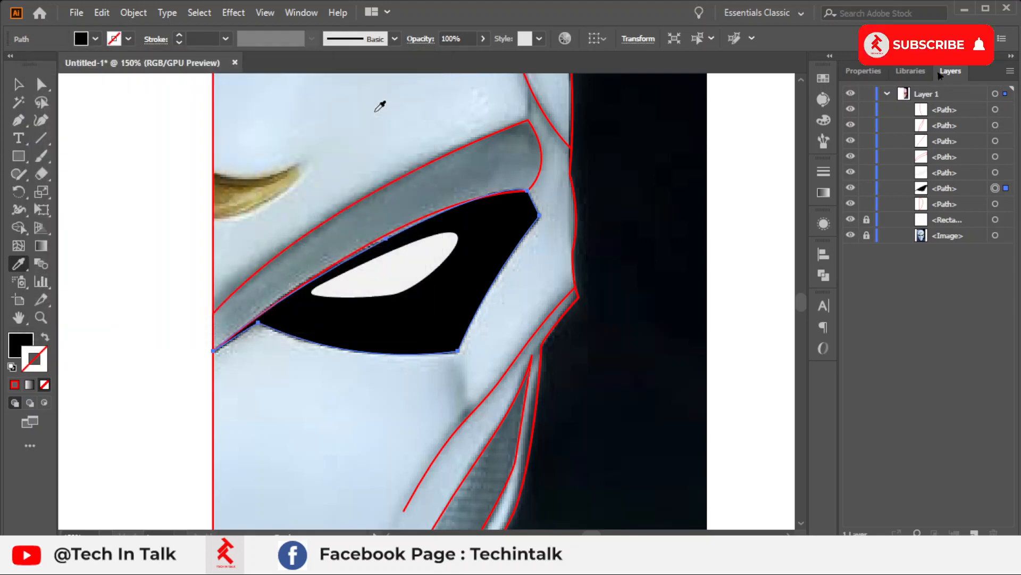
{"action": "double_click", "coordinate": [20, 343]}
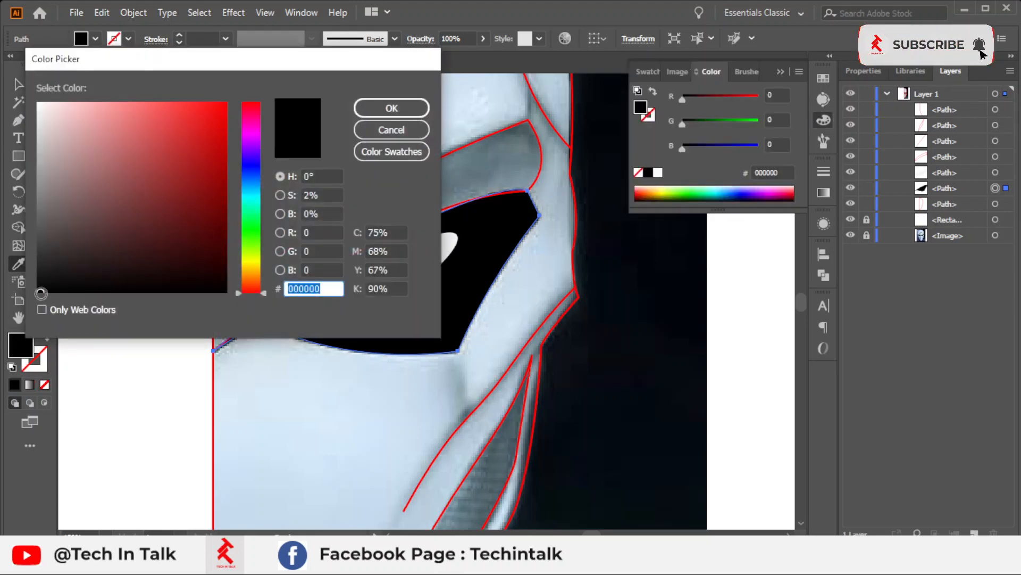
{"action": "left_click", "coordinate": [38, 281]}
{"action": "left_click", "coordinate": [392, 108]}
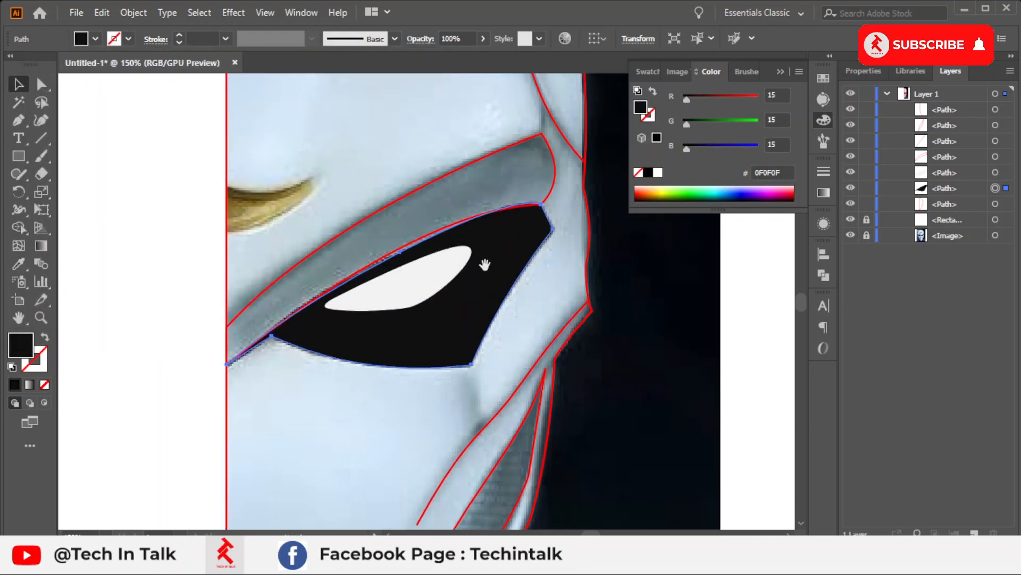
- Duplicate the light grey eye shape slightly down and outward, and reduce the copy's height a little from its lower edge
{"action": "left_click", "coordinate": [437, 292]}
{"action": "scroll", "coordinate": [438, 292], "scroll_direction": "up", "scroll_amount": 2}
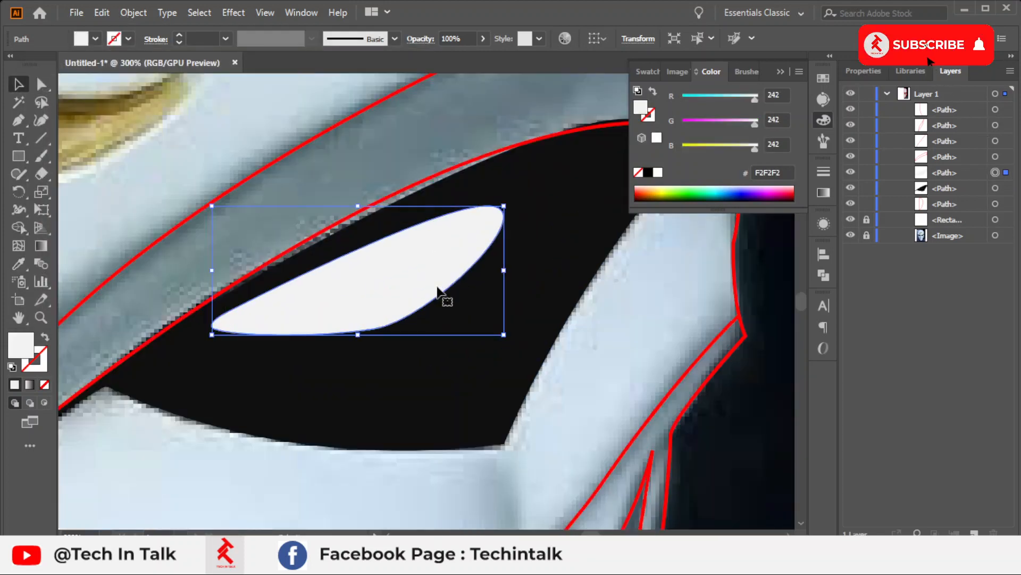
{"action": "left_click_drag", "start_coordinate": [436, 288], "coordinate": [450, 293]}
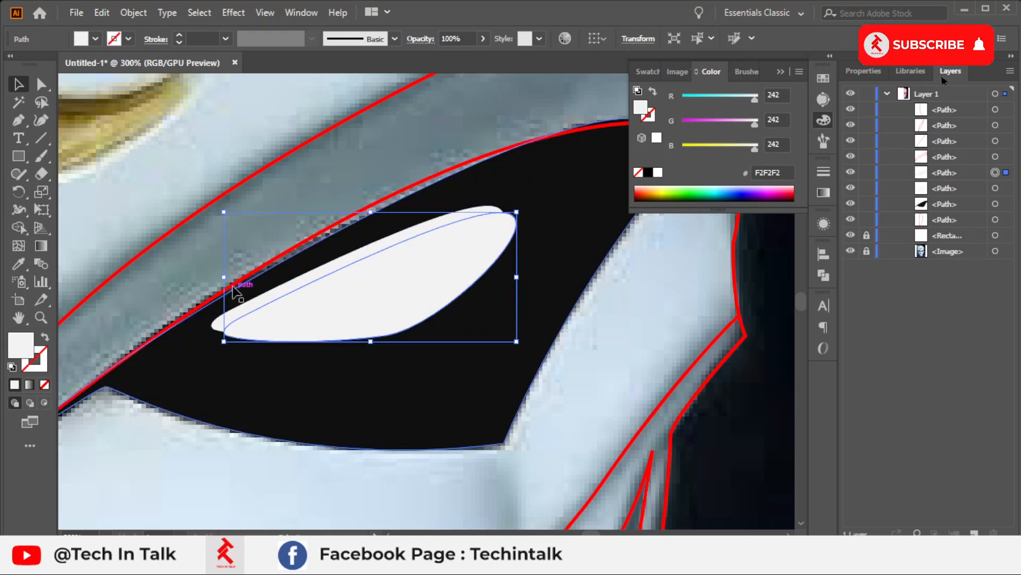
{"action": "left_click_drag", "start_coordinate": [372, 343], "coordinate": [372, 337]}
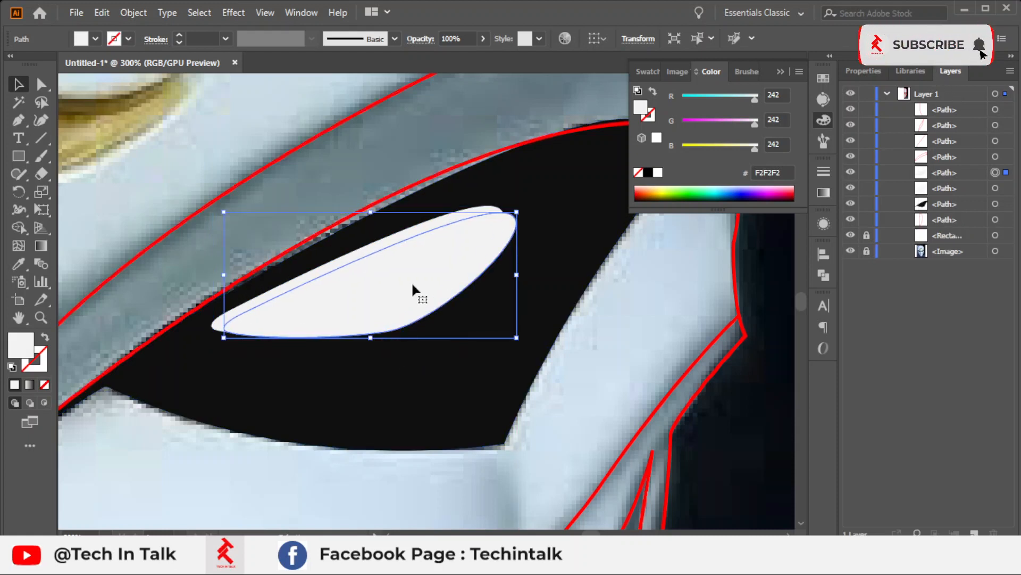
- Move the duplicated eye shape behind the original in the stacking order and fill it with light grey D6D6D6
{"action": "left_click_drag", "start_coordinate": [938, 172], "coordinate": [936, 195]}
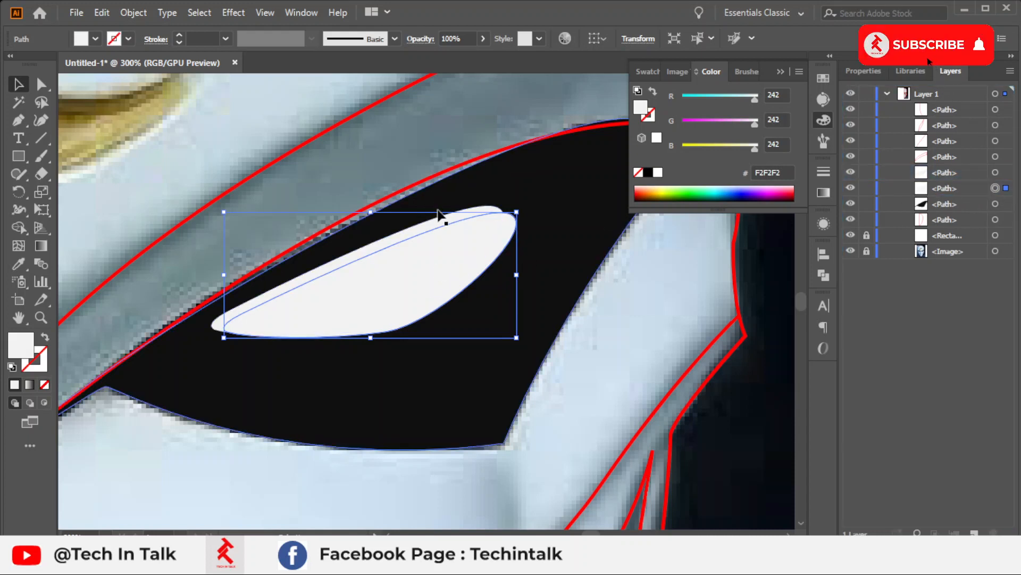
{"action": "left_click", "coordinate": [1005, 173]}
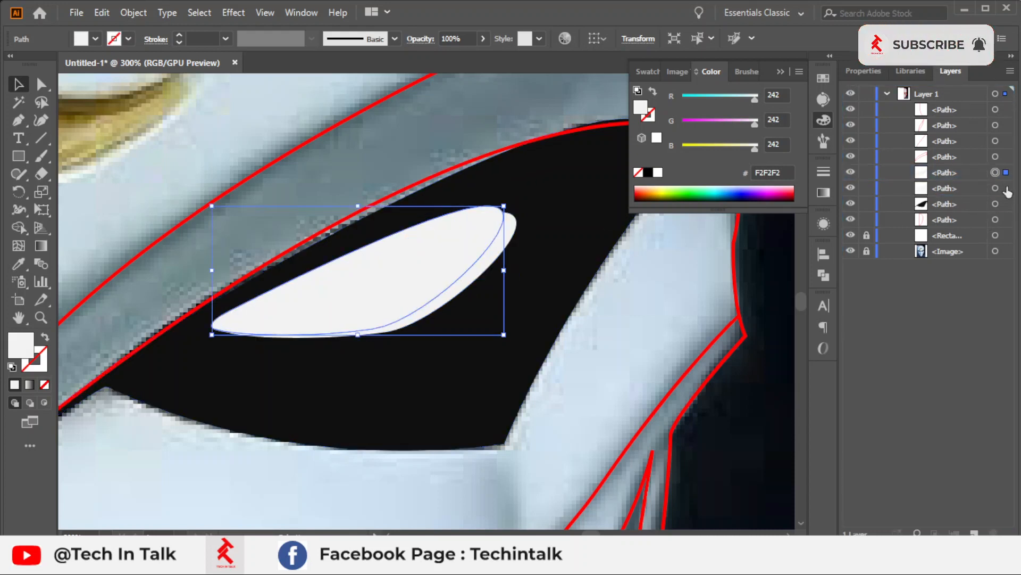
{"action": "left_click", "coordinate": [1006, 188]}
{"action": "double_click", "coordinate": [21, 344]}
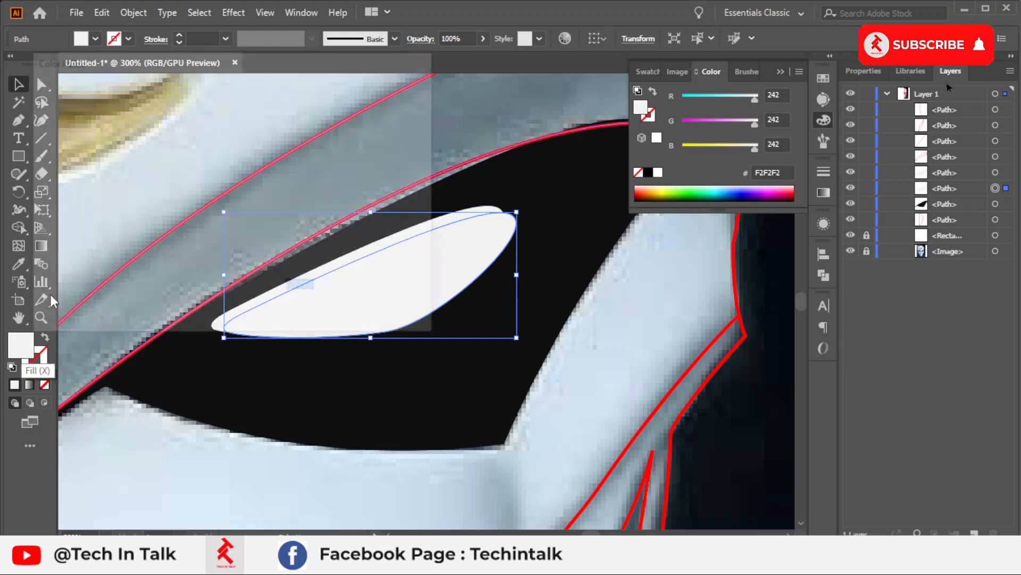
{"action": "type", "text": "D6D6D6"}
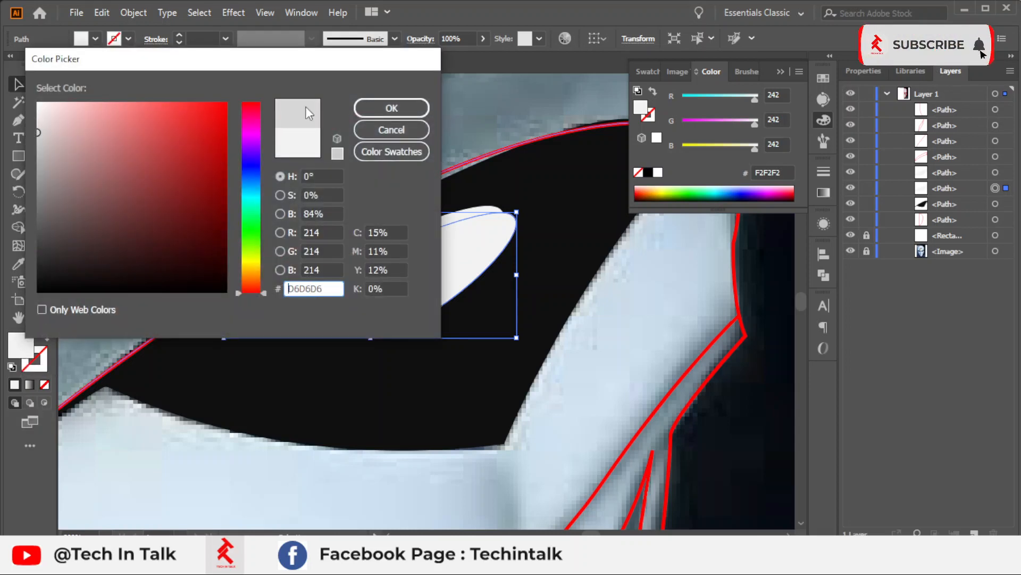
{"action": "left_click", "coordinate": [391, 108]}
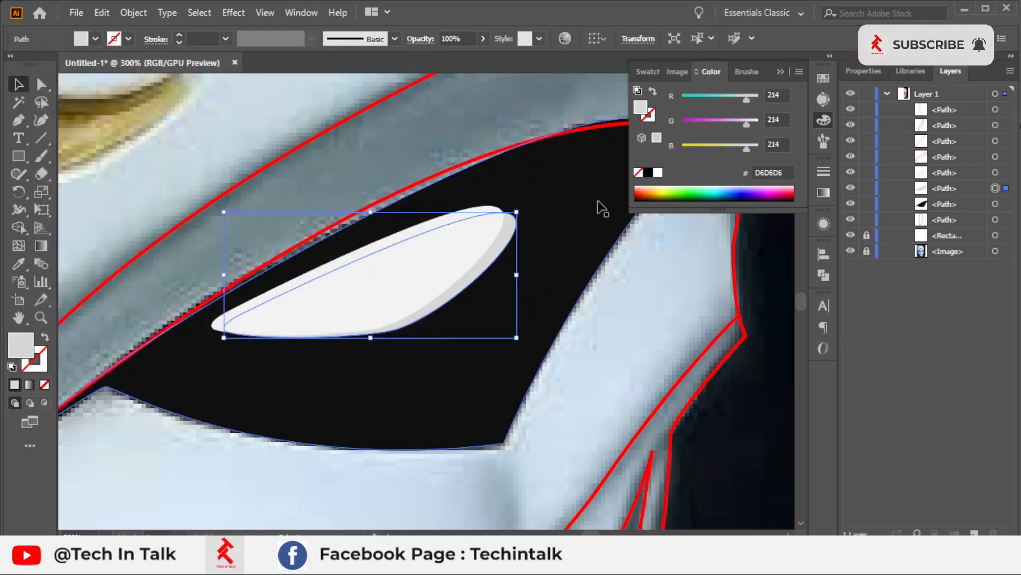
- Darken the fill of the rear eye copy to grey C1C1C1
{"action": "left_click", "coordinate": [780, 71]}
{"action": "scroll", "coordinate": [471, 170], "scroll_direction": "up", "scroll_amount": 3}
{"action": "left_click_drag", "start_coordinate": [200, 287], "coordinate": [201, 269]}
{"action": "scroll", "coordinate": [449, 289], "scroll_direction": "down", "scroll_amount": 4}
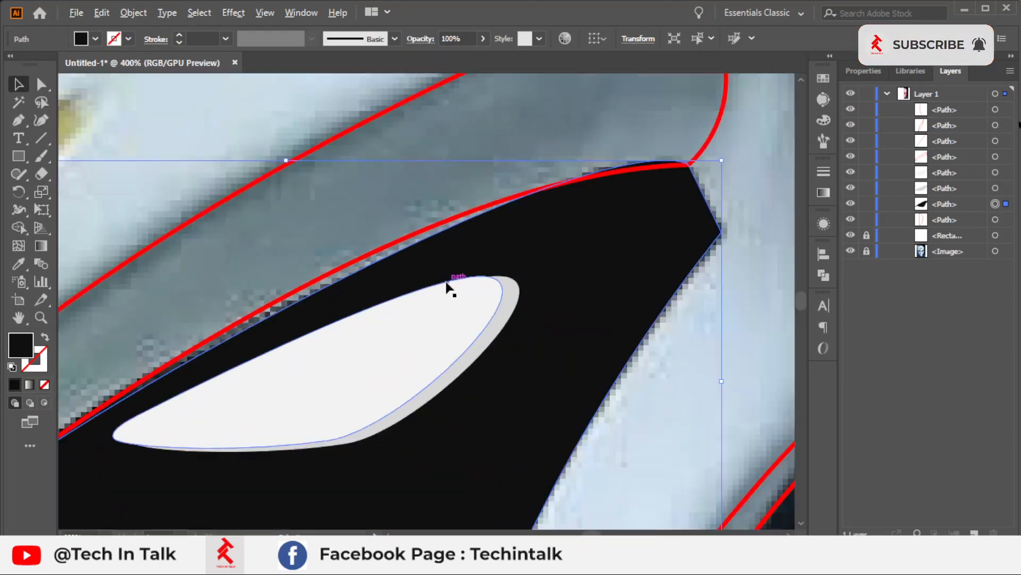
{"action": "double_click", "coordinate": [21, 351]}
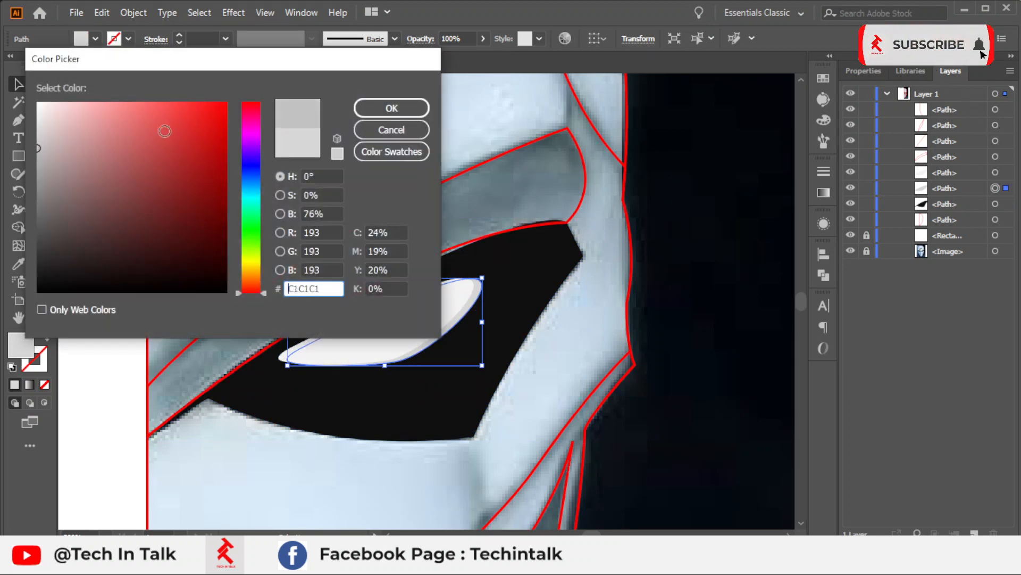
{"action": "left_click", "coordinate": [392, 107]}
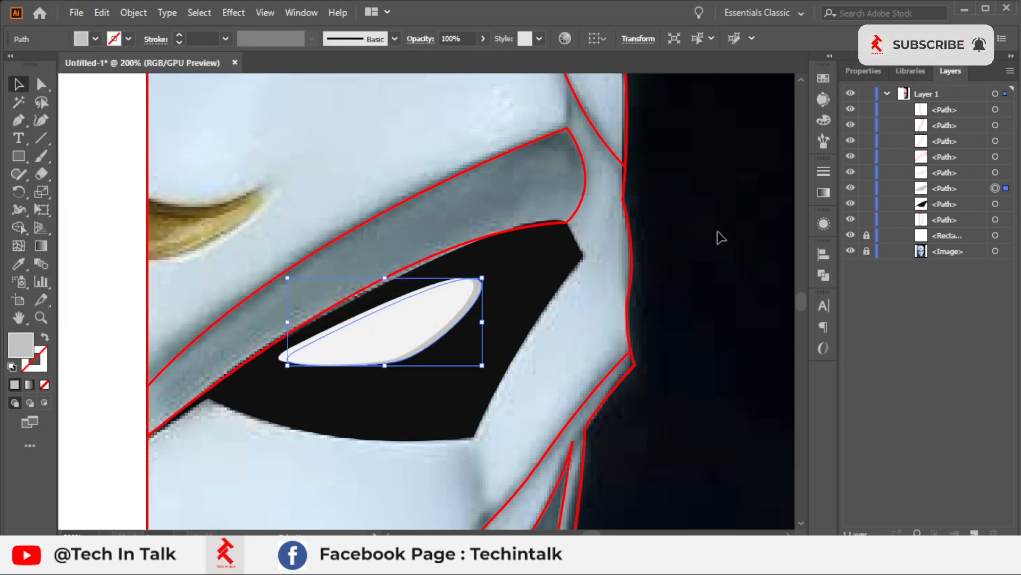
{"action": "left_click", "coordinate": [748, 278]}
- Set the fill of the rear eye copy to medium grey A5A5A5 and deselect it
{"action": "scroll", "coordinate": [707, 324], "scroll_direction": "down", "scroll_amount": 1}
{"action": "left_click_drag", "start_coordinate": [728, 322], "coordinate": [808, 288]}
{"action": "scroll", "coordinate": [789, 296], "scroll_direction": "down", "scroll_amount": 1}
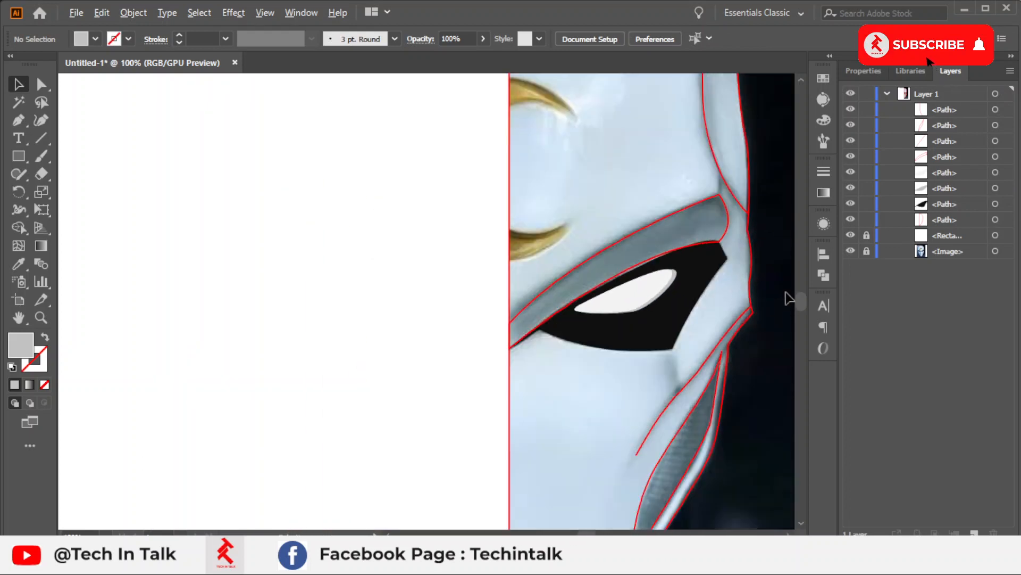
{"action": "left_click_drag", "start_coordinate": [741, 284], "coordinate": [707, 253]}
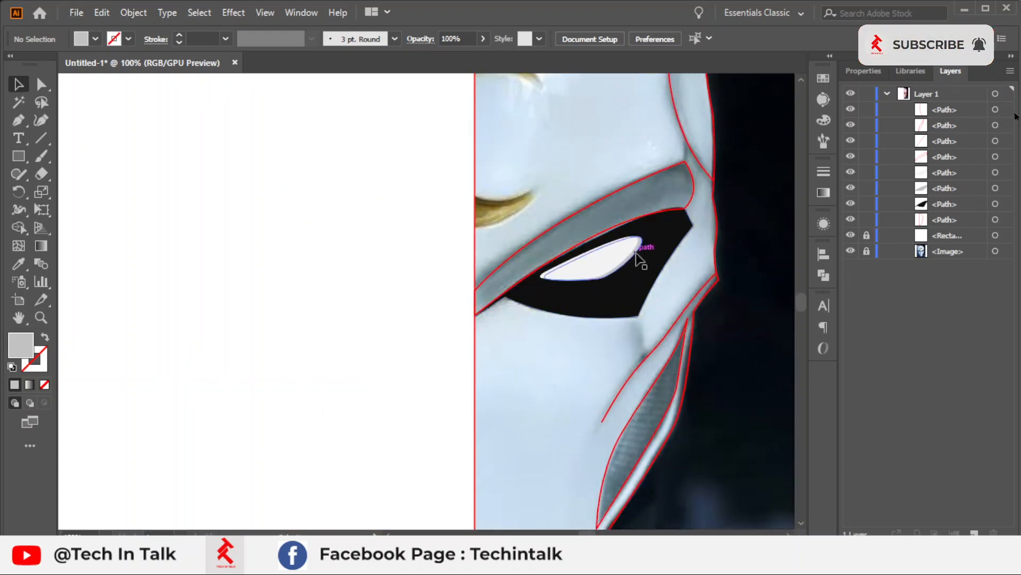
{"action": "left_click", "coordinate": [640, 261]}
{"action": "double_click", "coordinate": [21, 344]}
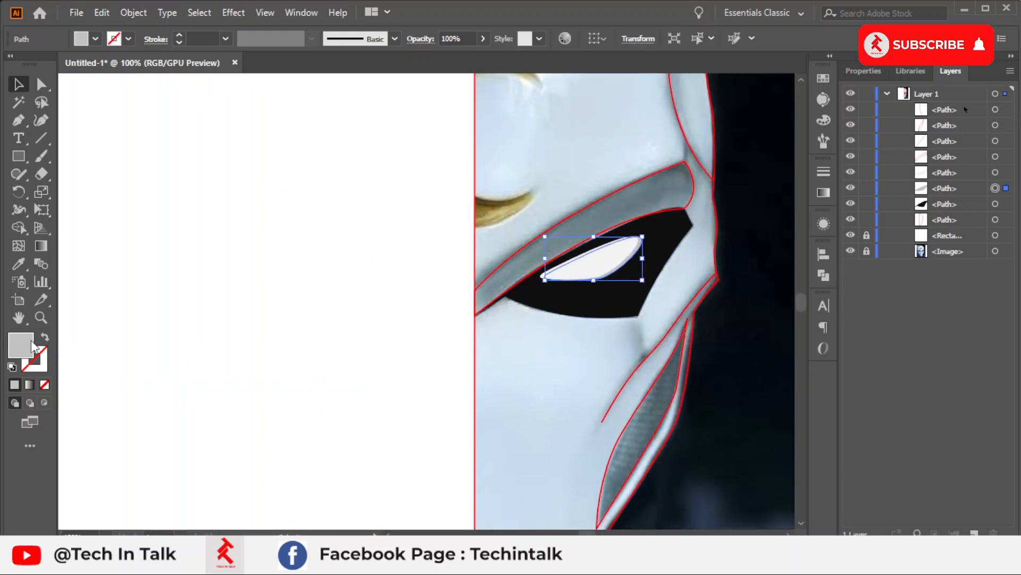
{"action": "type", "text": "AAAAAA"}
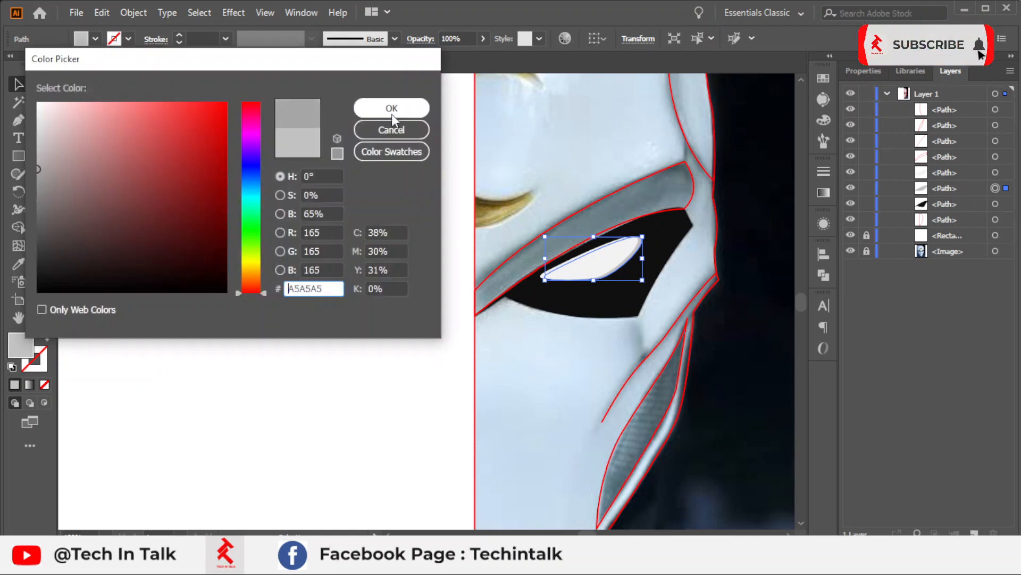
{"action": "left_click", "coordinate": [392, 108]}
{"action": "left_click", "coordinate": [744, 379]}
- Replace the narrow cheek recess path's red outline with a slate grey fill sampled from the photo inside it
{"action": "left_click_drag", "start_coordinate": [744, 379], "coordinate": [666, 441]}
{"action": "scroll", "coordinate": [618, 398], "scroll_direction": "down", "scroll_amount": 2}
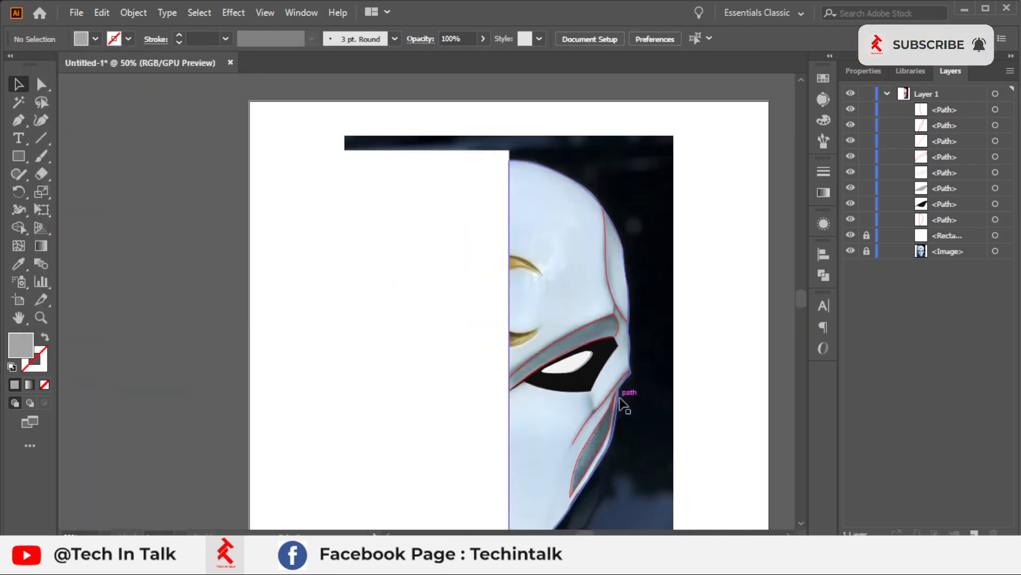
{"action": "scroll", "coordinate": [595, 411], "scroll_direction": "up", "scroll_amount": 3}
{"action": "scroll", "coordinate": [552, 230], "scroll_direction": "up", "scroll_amount": 2}
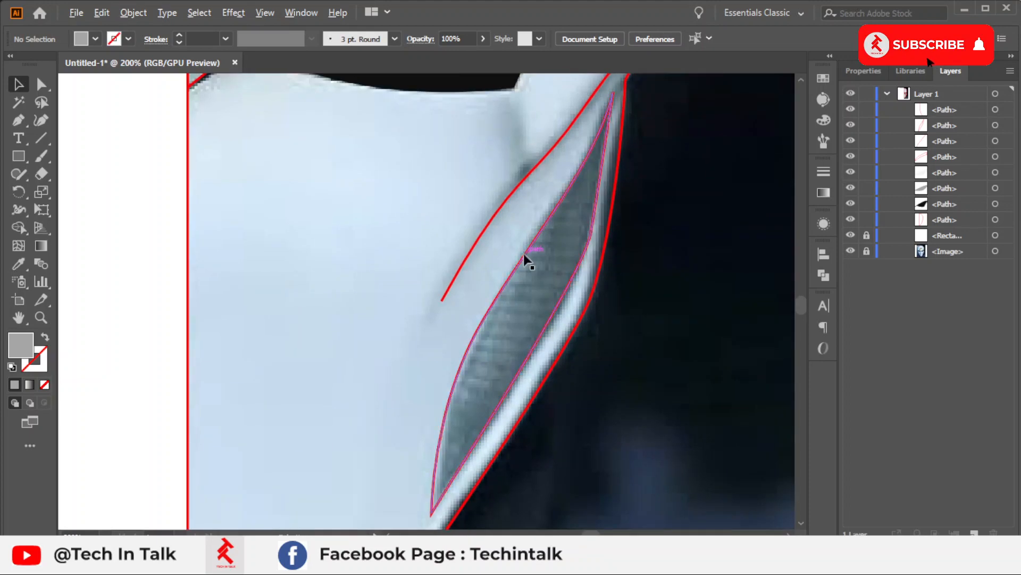
{"action": "left_click", "coordinate": [524, 256]}
{"action": "scroll", "coordinate": [524, 317], "scroll_direction": "up", "scroll_amount": 2}
{"action": "left_click", "coordinate": [19, 264]}
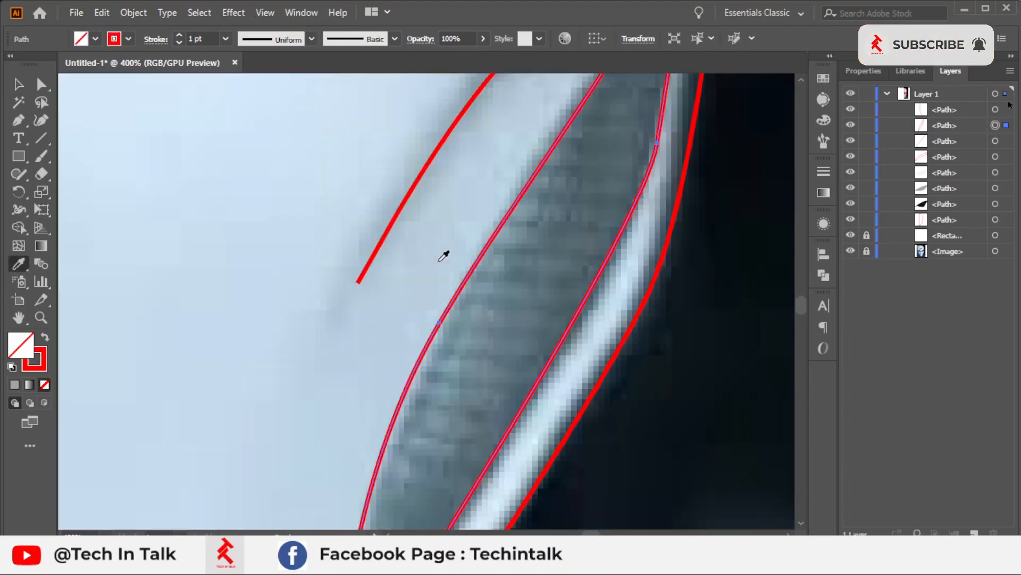
{"action": "left_click", "coordinate": [595, 263]}
{"action": "scroll", "coordinate": [580, 266], "scroll_direction": "down", "scroll_amount": 3}
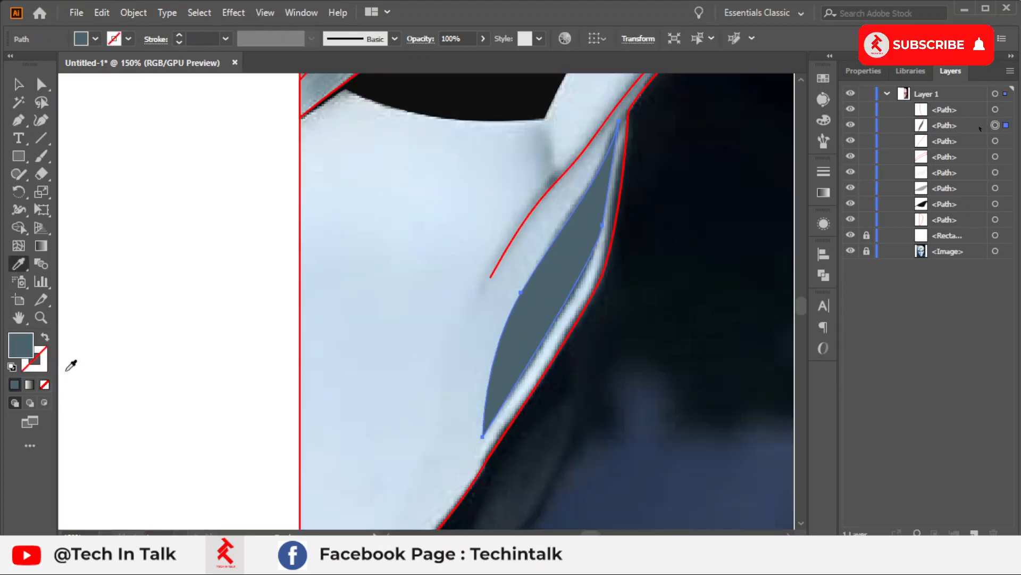
- Fill the curved brow band above the eye socket with the blue-grey sampled from the photo inside it
{"action": "left_click_drag", "start_coordinate": [371, 272], "coordinate": [301, 429]}
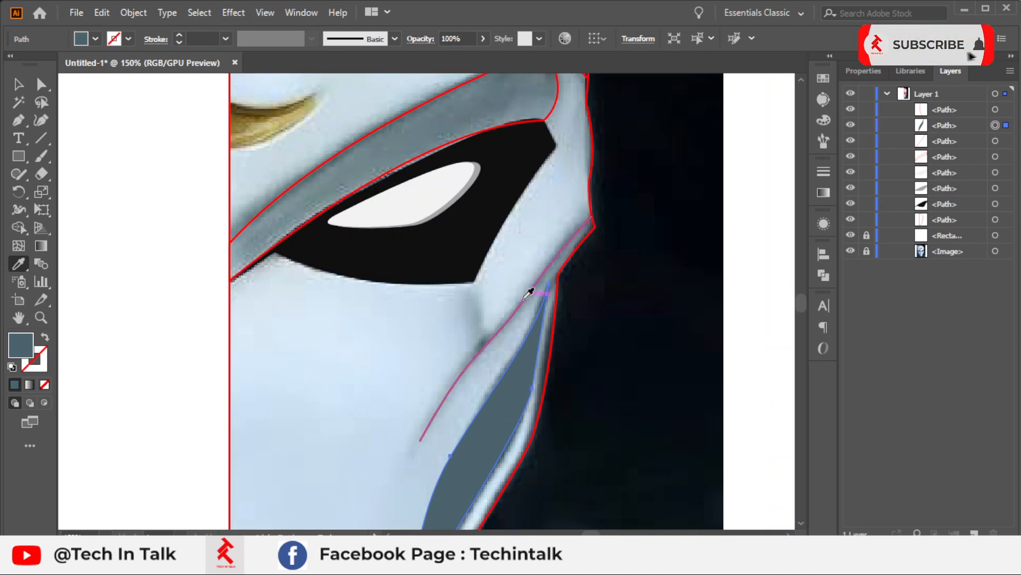
{"action": "scroll", "coordinate": [529, 292], "scroll_direction": "up", "scroll_amount": 10}
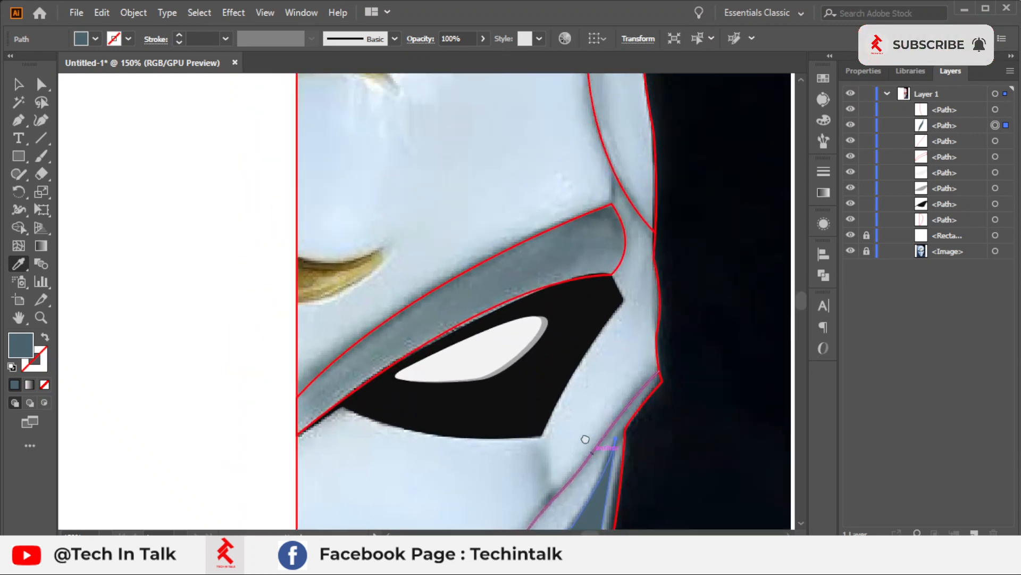
{"action": "left_click", "coordinate": [625, 267], "text": "ctrl"}
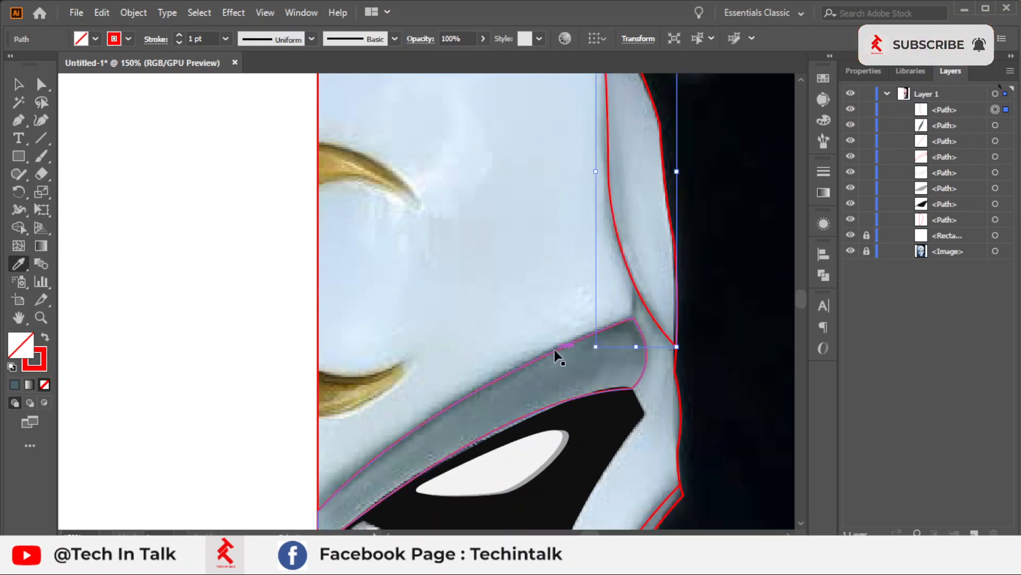
{"action": "left_click", "coordinate": [555, 350], "text": "ctrl"}
{"action": "left_click", "coordinate": [550, 381]}
{"action": "scroll", "coordinate": [551, 381], "scroll_direction": "down", "scroll_amount": 3}
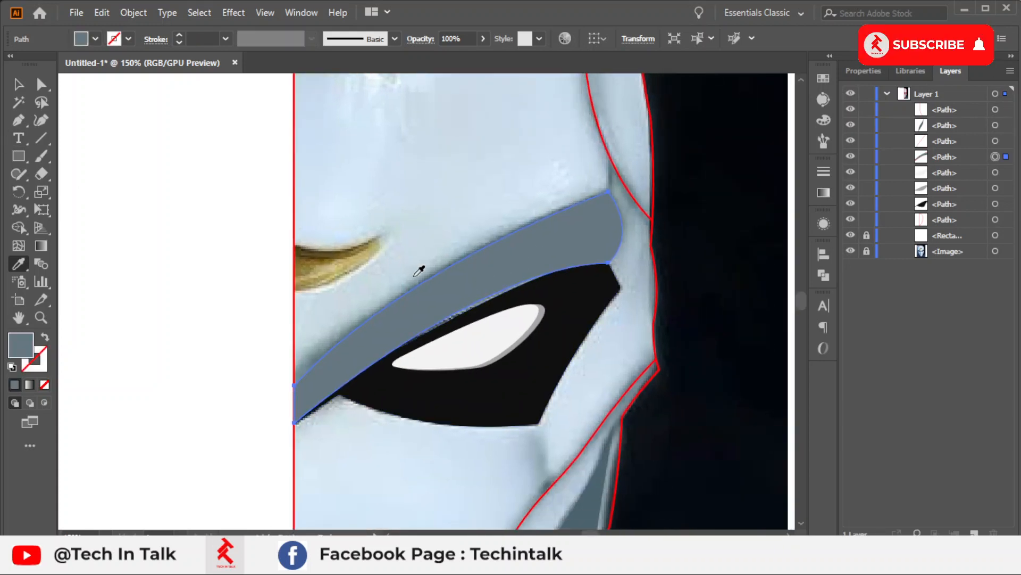
- Reshape the brow band's lower edge with its outer anchor's handle so it covers the gap above the eye socket
{"action": "left_click", "coordinate": [18, 85]}
{"action": "scroll", "coordinate": [619, 356], "scroll_direction": "up", "scroll_amount": 2}
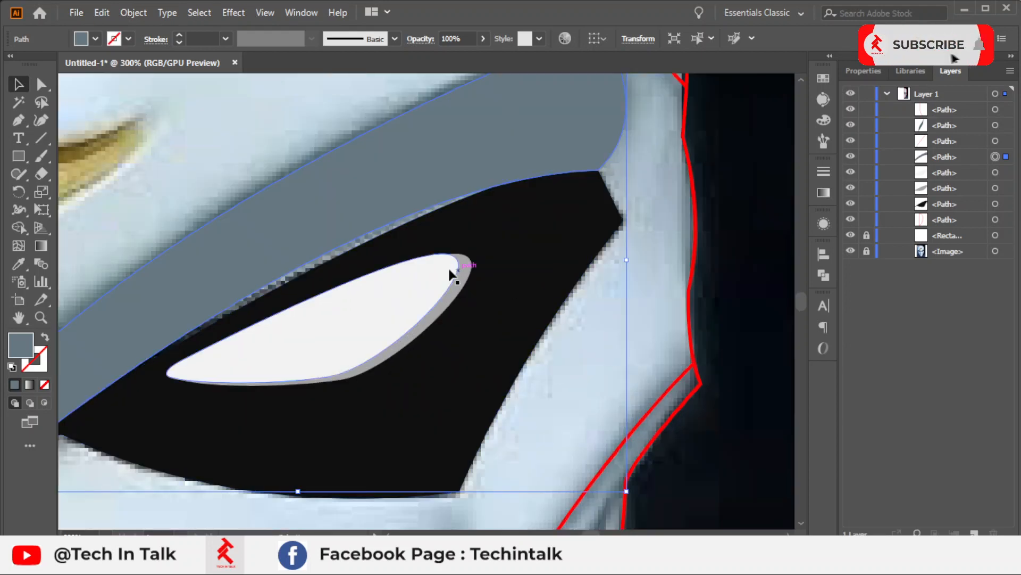
{"action": "left_click", "coordinate": [376, 247]}
{"action": "left_click_drag", "start_coordinate": [376, 247], "coordinate": [509, 246]}
{"action": "left_click", "coordinate": [457, 231]}
{"action": "left_click", "coordinate": [45, 86]}
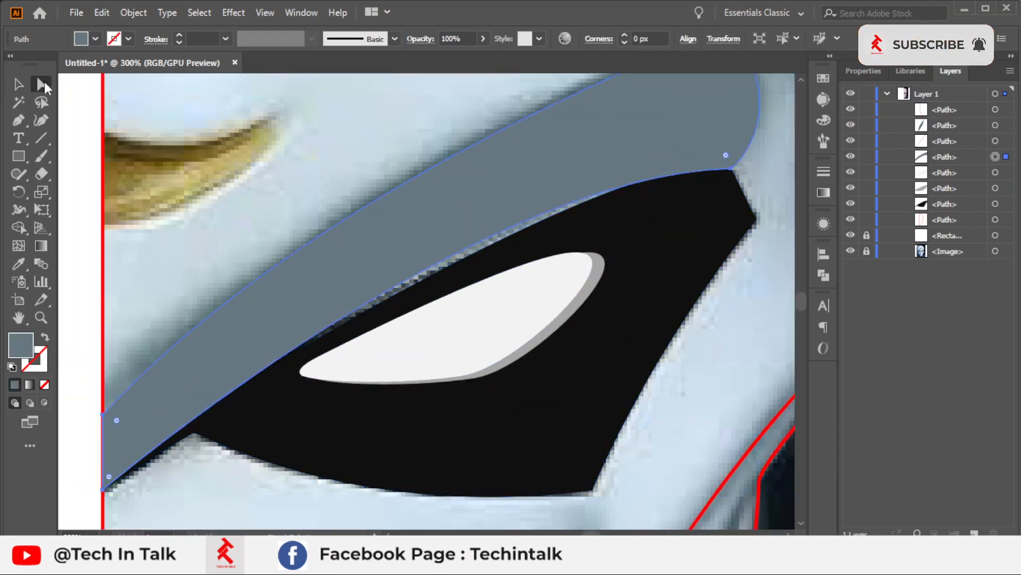
{"action": "left_click", "coordinate": [731, 170]}
{"action": "left_click_drag", "start_coordinate": [475, 175], "coordinate": [467, 199]}
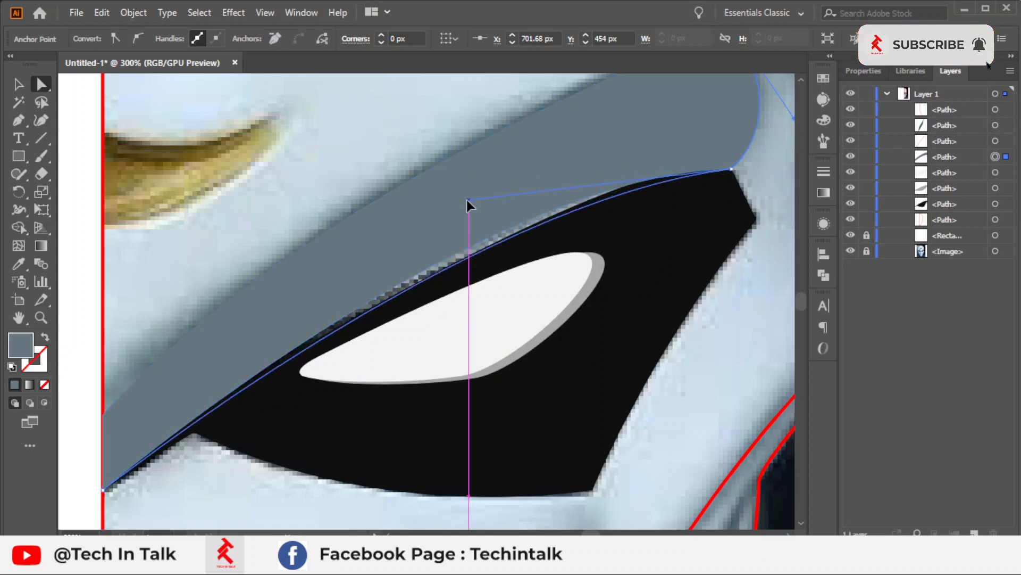
{"action": "key", "text": "ctrl+minus"}
{"action": "key", "text": "ctrl+minus"}
{"action": "left_click", "coordinate": [19, 84]}
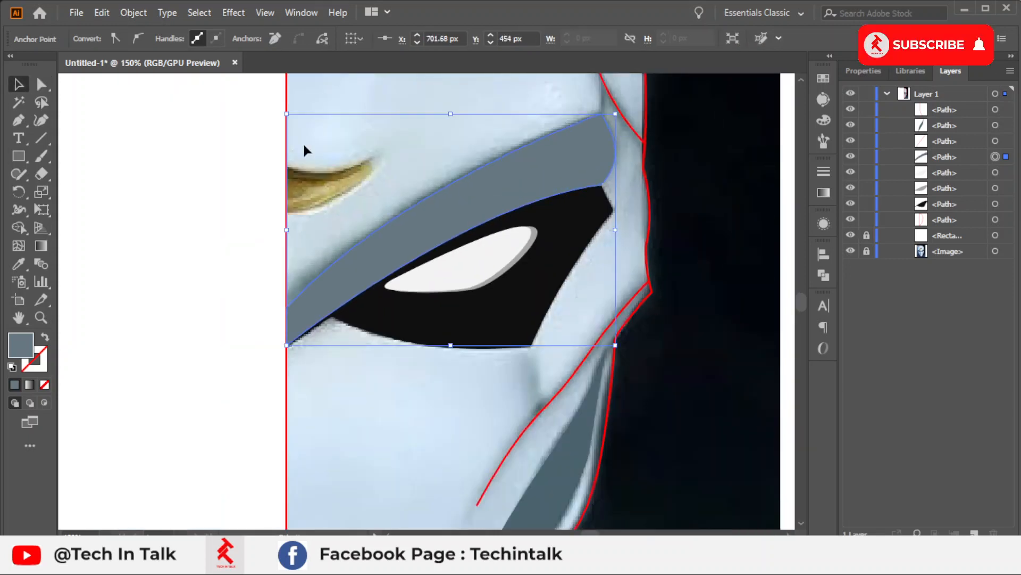
{"action": "left_click", "coordinate": [306, 151]}
- Give the temple line and the cheek crease line a width profile tapering to one end and a 2 pt stroke
{"action": "scroll", "coordinate": [319, 213], "scroll_direction": "up", "scroll_amount": 5}
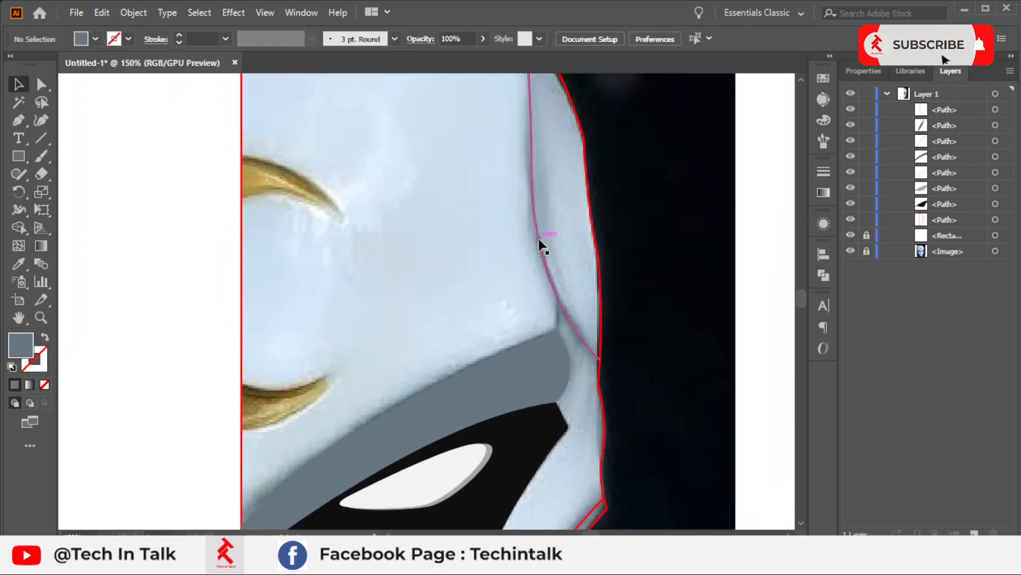
{"action": "left_click", "coordinate": [540, 246]}
{"action": "scroll", "coordinate": [534, 258], "scroll_direction": "down", "scroll_amount": 5}
{"action": "scroll", "coordinate": [534, 257], "scroll_direction": "right", "scroll_amount": 1}
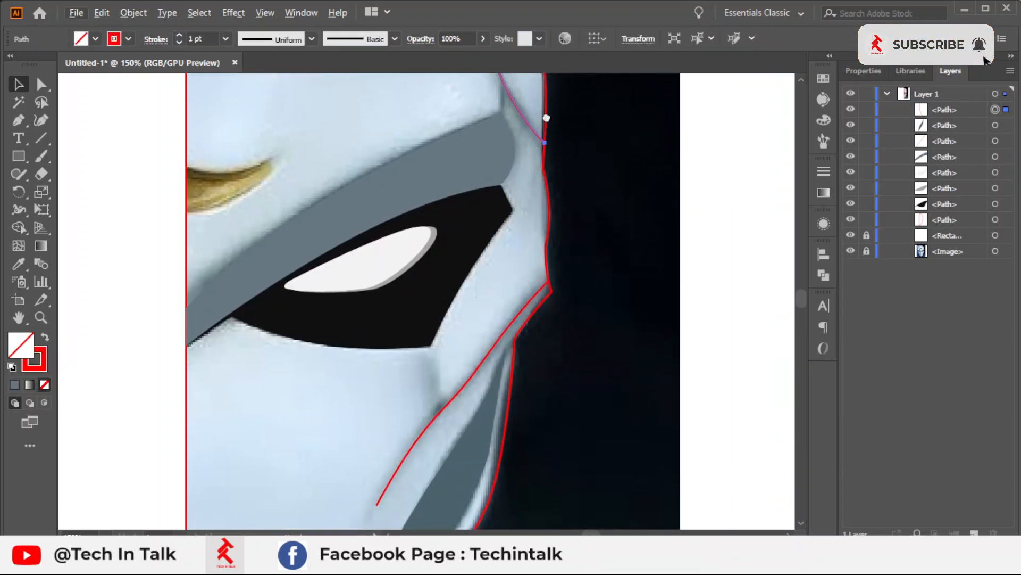
{"action": "left_click", "coordinate": [472, 369], "text": "shift"}
{"action": "left_click", "coordinate": [156, 41]}
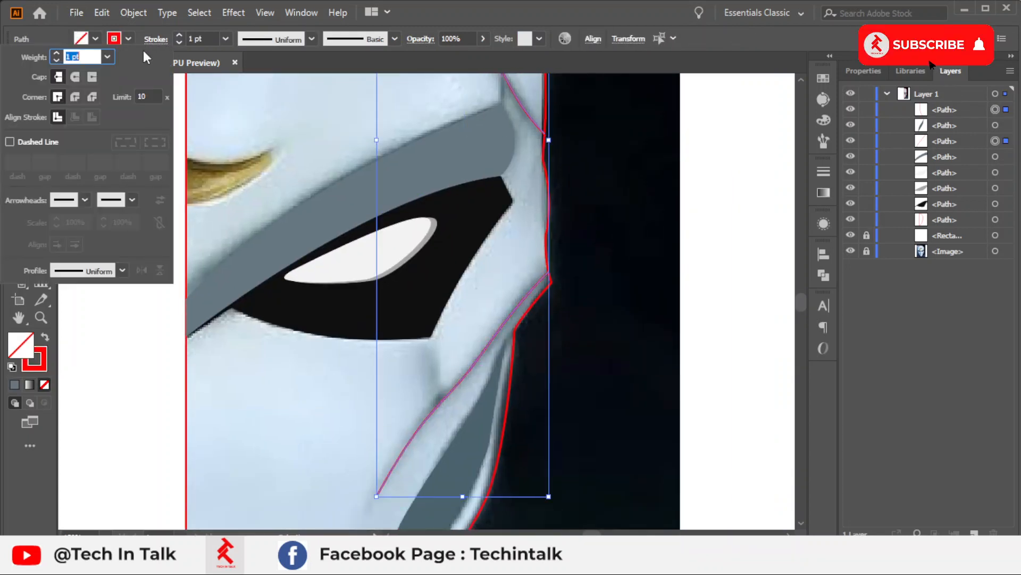
{"action": "left_click", "coordinate": [123, 271]}
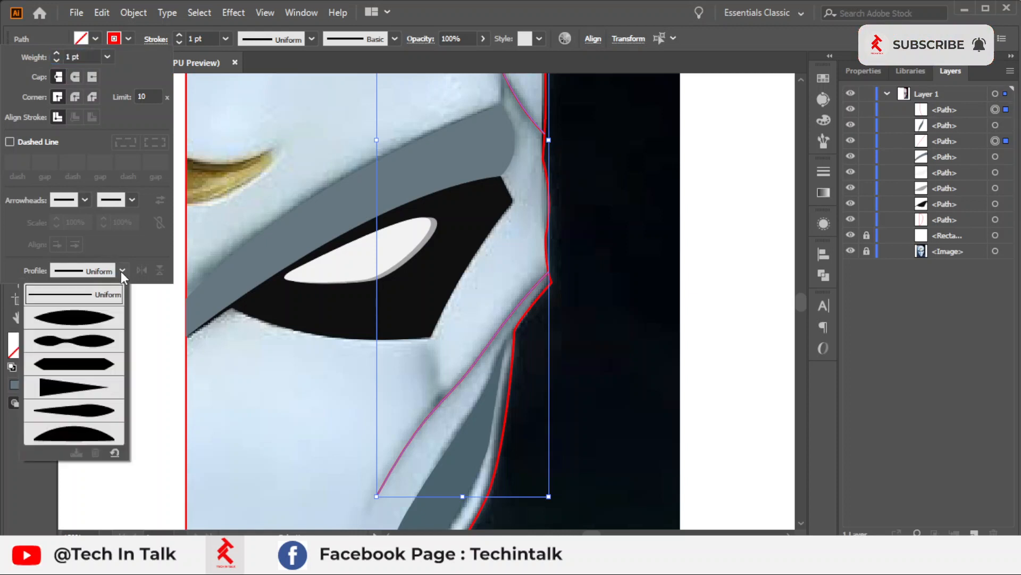
{"action": "left_click", "coordinate": [99, 327]}
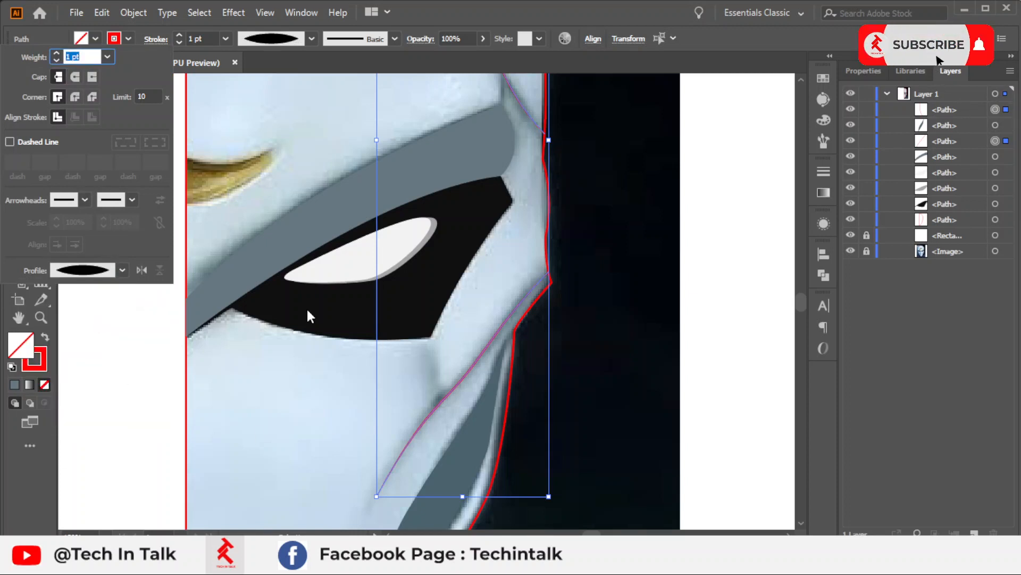
{"action": "left_click", "coordinate": [102, 274]}
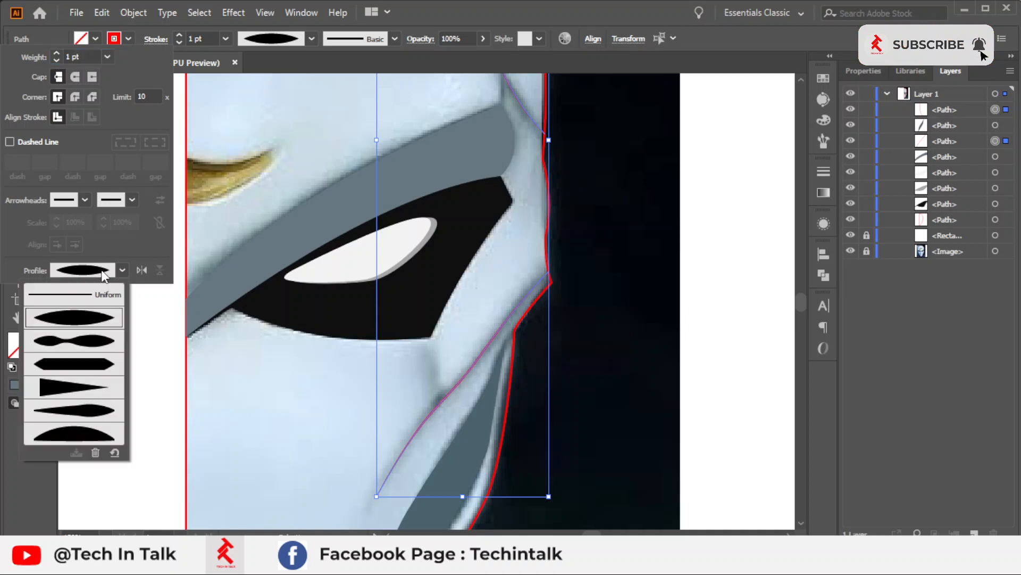
{"action": "left_click", "coordinate": [85, 391]}
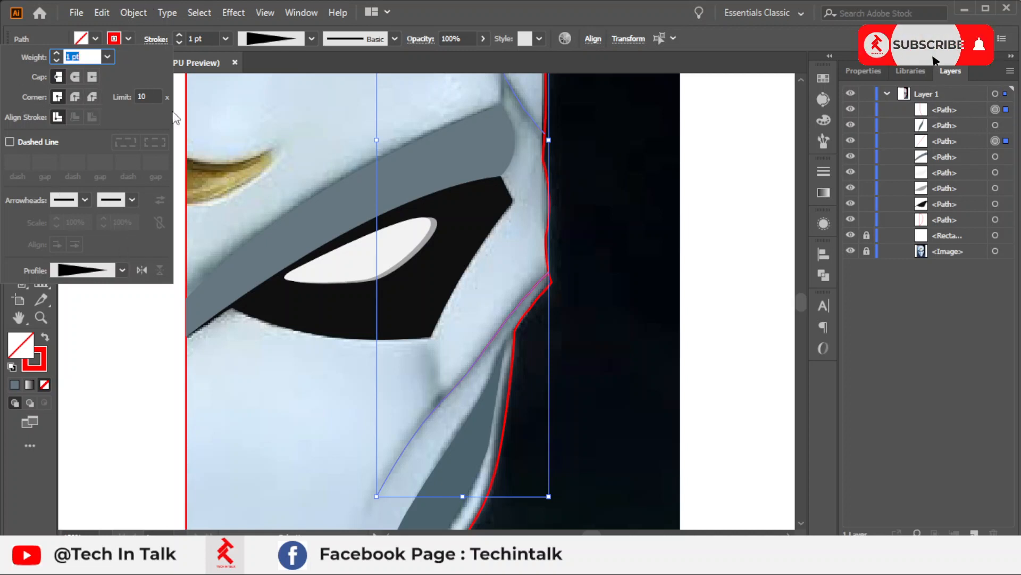
{"action": "left_click", "coordinate": [180, 43]}
{"action": "left_click", "coordinate": [609, 258]}
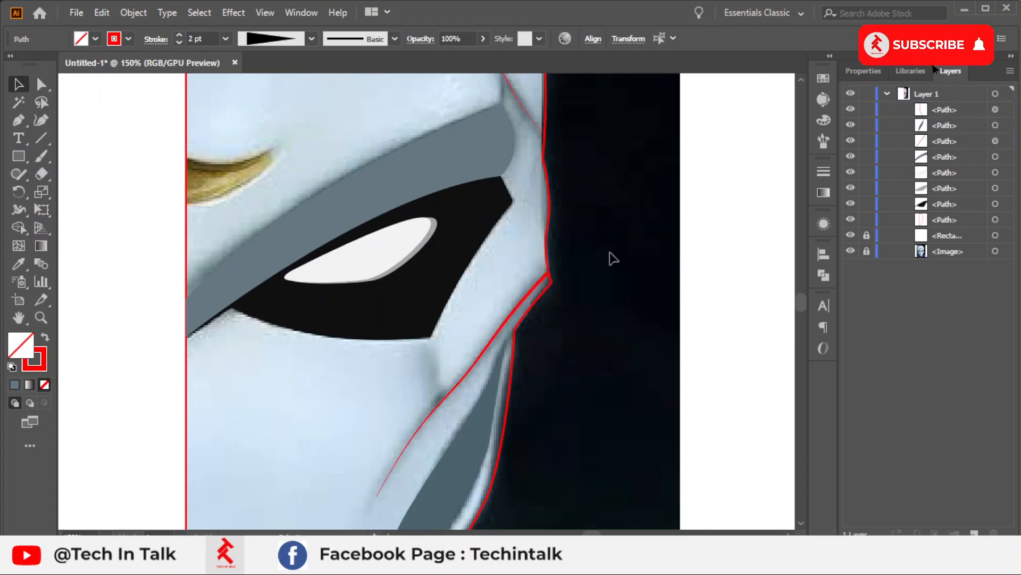
{"action": "scroll", "coordinate": [675, 266], "scroll_direction": "up", "scroll_amount": 3}
{"action": "scroll", "coordinate": [676, 269], "scroll_direction": "up", "scroll_amount": 5}
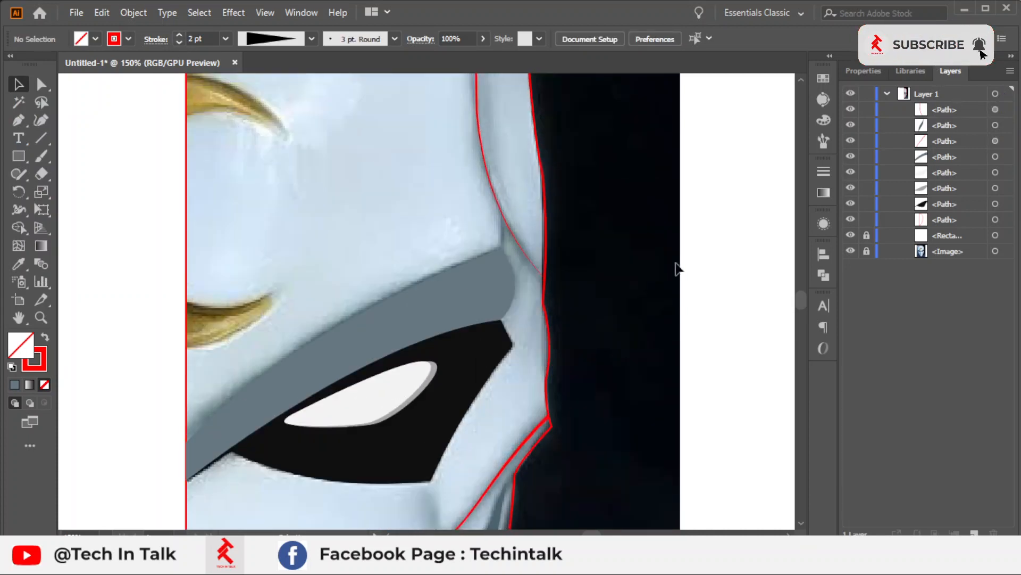
{"action": "scroll", "coordinate": [506, 234], "scroll_direction": "up", "scroll_amount": 3}
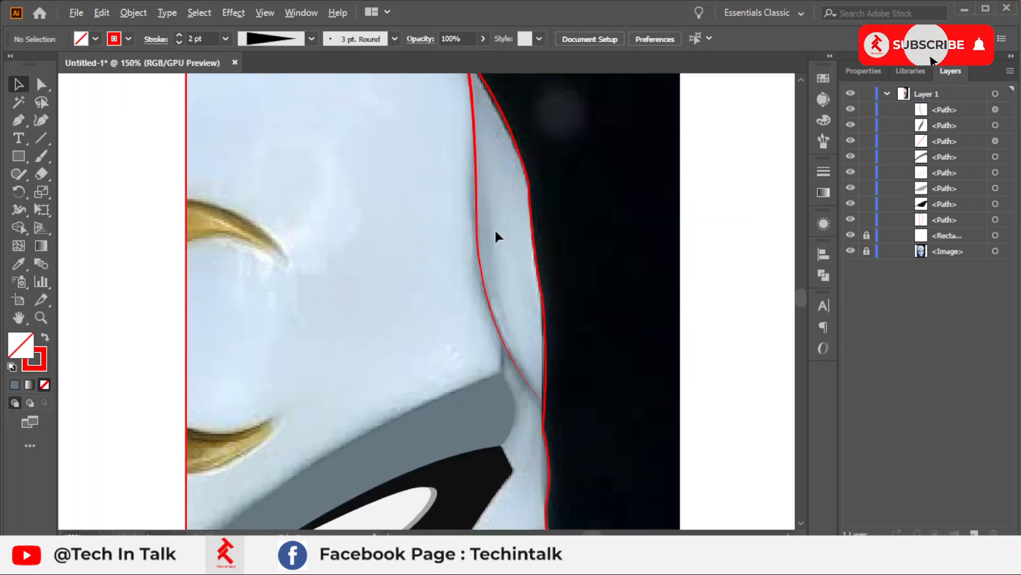
{"action": "left_click_drag", "start_coordinate": [502, 256], "coordinate": [583, 140]}
{"action": "scroll", "coordinate": [551, 335], "scroll_direction": "down", "scroll_amount": 1}
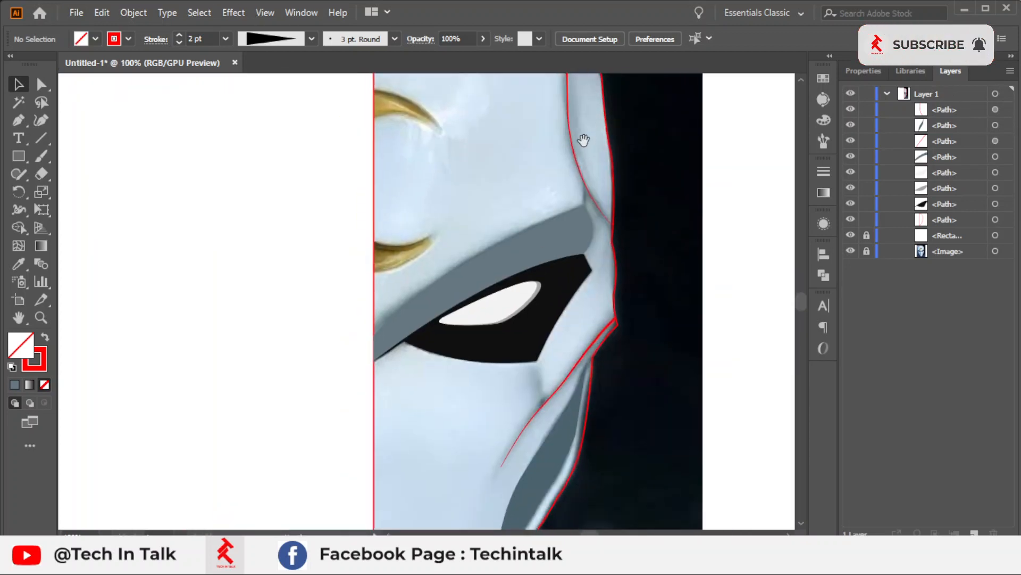
- Unlock and delete the white rectangle that covers the left half of the mask photo
{"action": "left_click", "coordinate": [612, 211]}
{"action": "scroll", "coordinate": [593, 308], "scroll_direction": "down", "scroll_amount": 2}
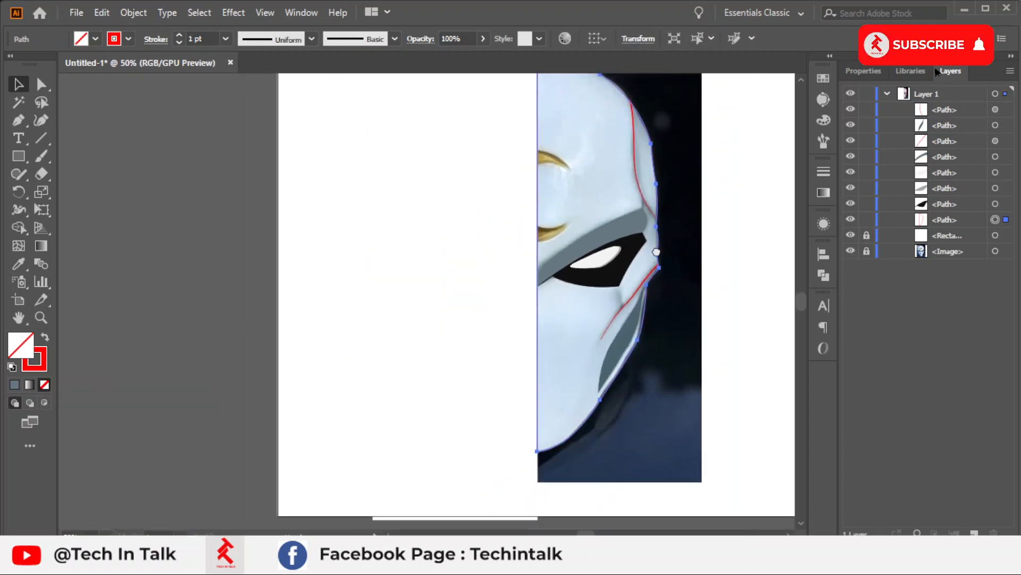
{"action": "left_click", "coordinate": [410, 318]}
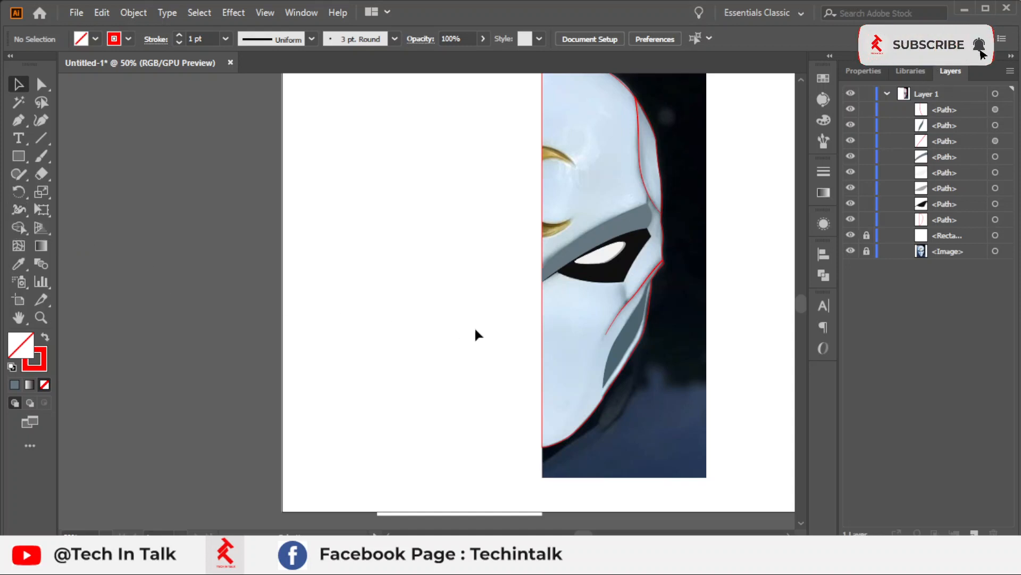
{"action": "left_click", "coordinate": [867, 237]}
{"action": "key", "text": "Delete"}
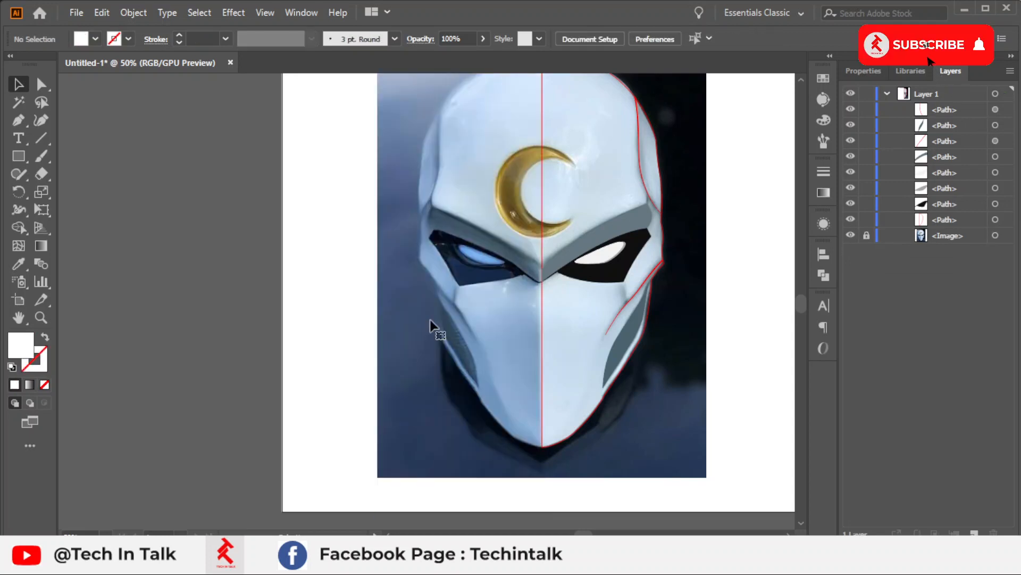
- Group all the traced paths of the right half of the mask, leaving out the photo
{"action": "key", "text": "ctrl+minus"}
{"action": "left_click_drag", "start_coordinate": [560, 385], "coordinate": [532, 399]}
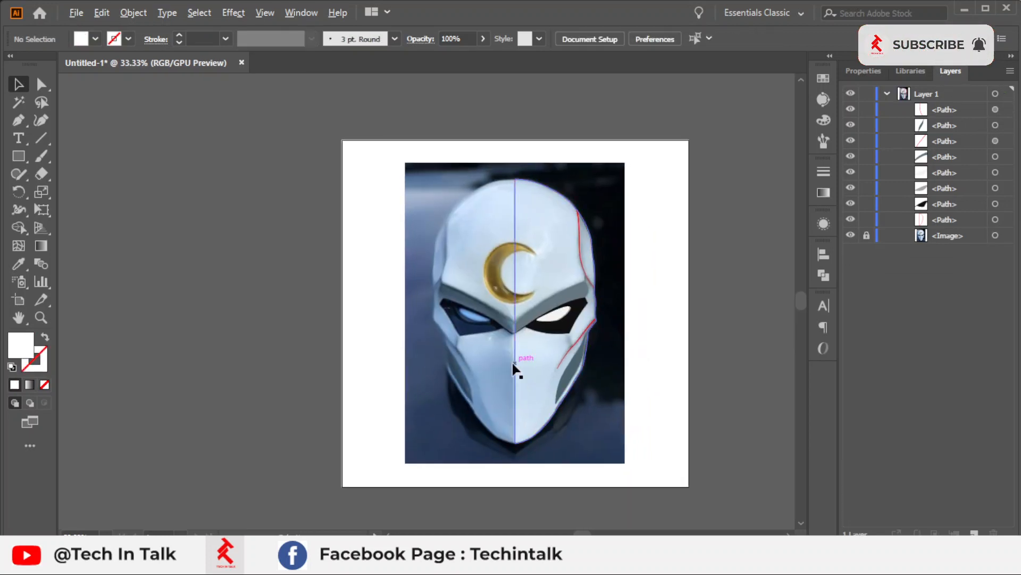
{"action": "left_click_drag", "start_coordinate": [624, 383], "coordinate": [600, 317]}
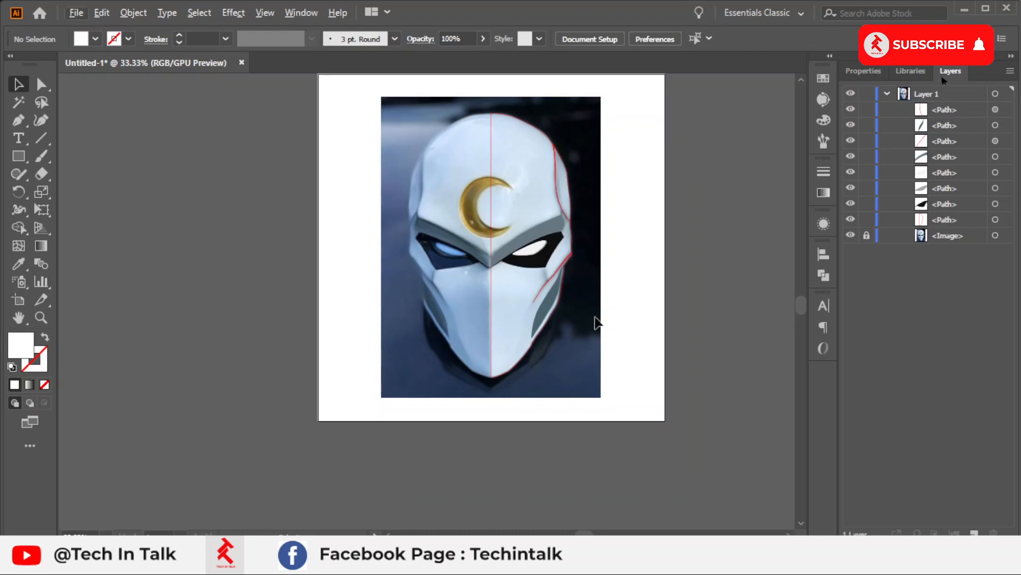
{"action": "scroll", "coordinate": [635, 295], "scroll_direction": "up", "scroll_amount": 1}
{"action": "left_click_drag", "start_coordinate": [534, 285], "coordinate": [546, 360]}
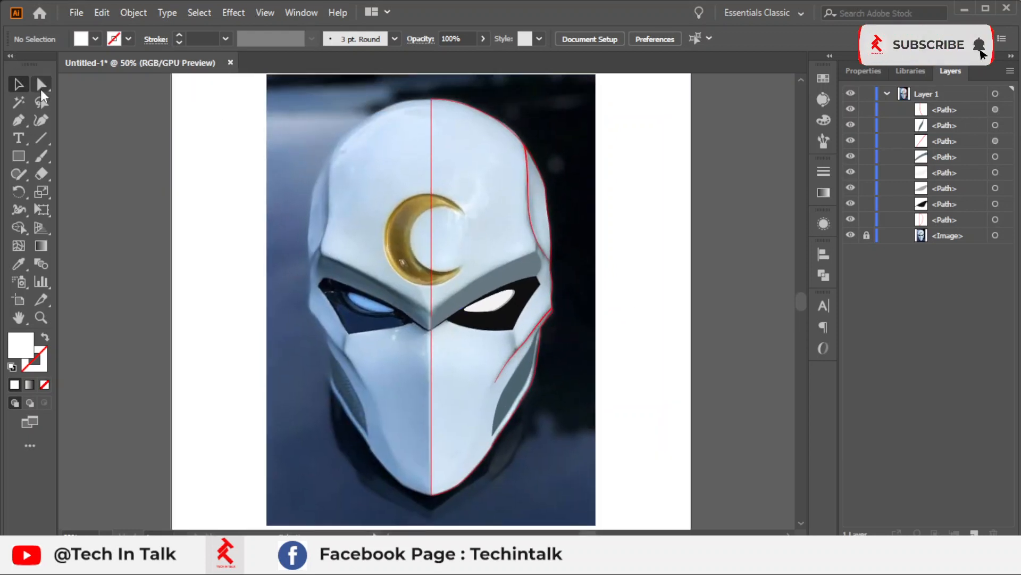
{"action": "left_click_drag", "start_coordinate": [374, 93], "coordinate": [638, 532]}
{"action": "scroll", "coordinate": [640, 344], "scroll_direction": "up", "scroll_amount": 5}
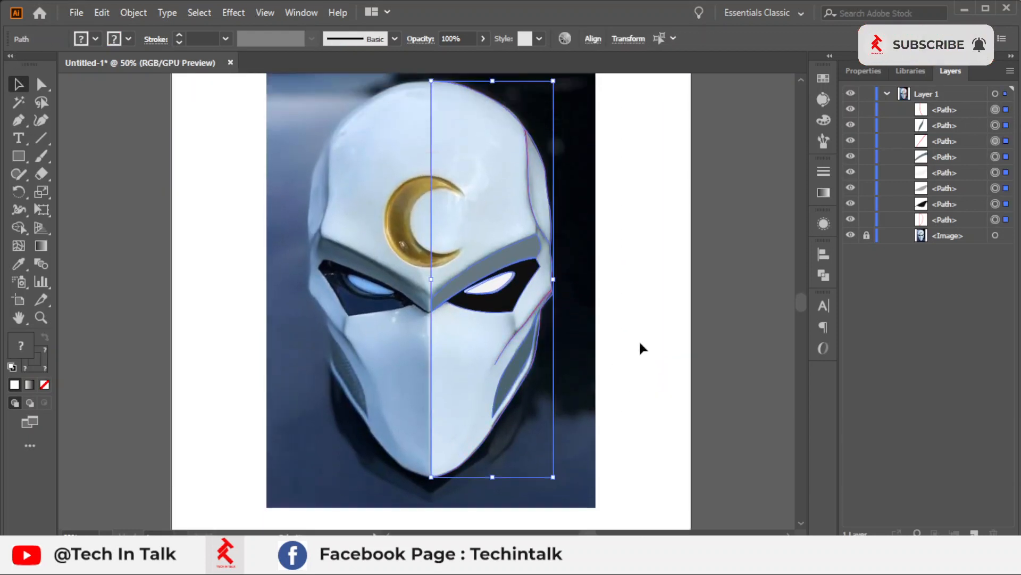
{"action": "key", "text": "ctrl+g"}
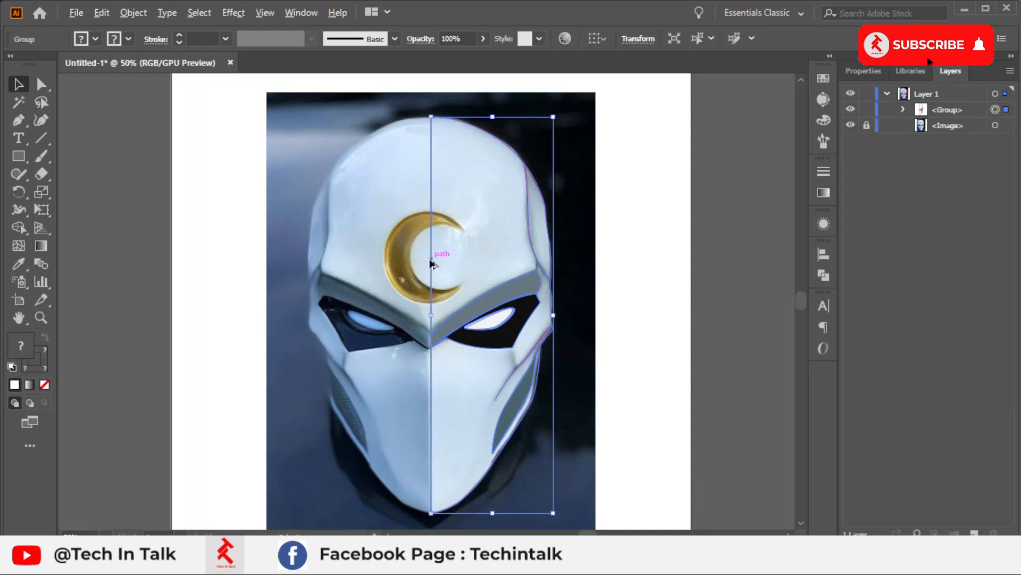
{"action": "left_click_drag", "start_coordinate": [431, 256], "coordinate": [298, 255]}
{"action": "right_click", "coordinate": [297, 258]}
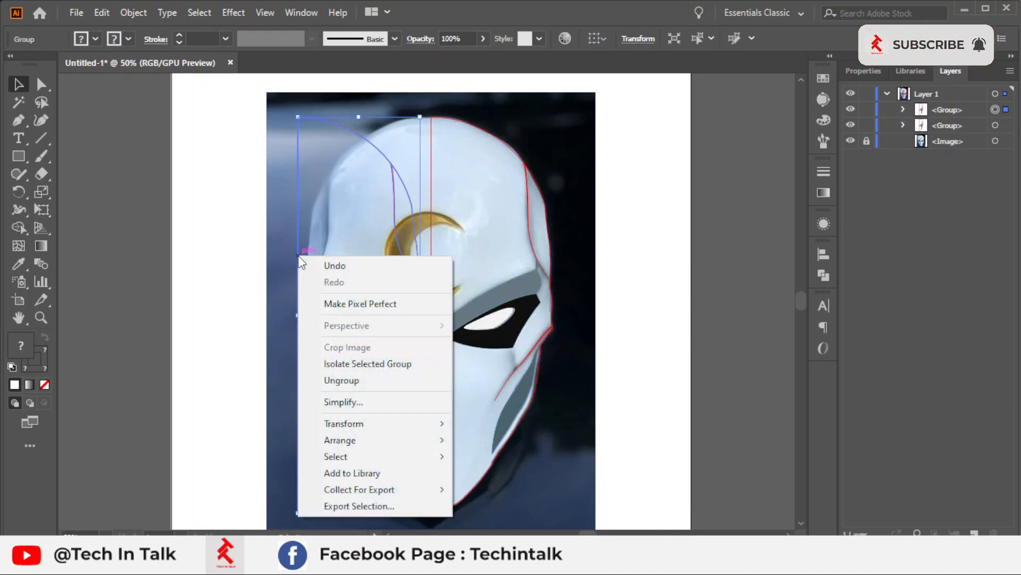
{"action": "left_click", "coordinate": [574, 257]}
{"action": "key", "text": "ctrl+z"}
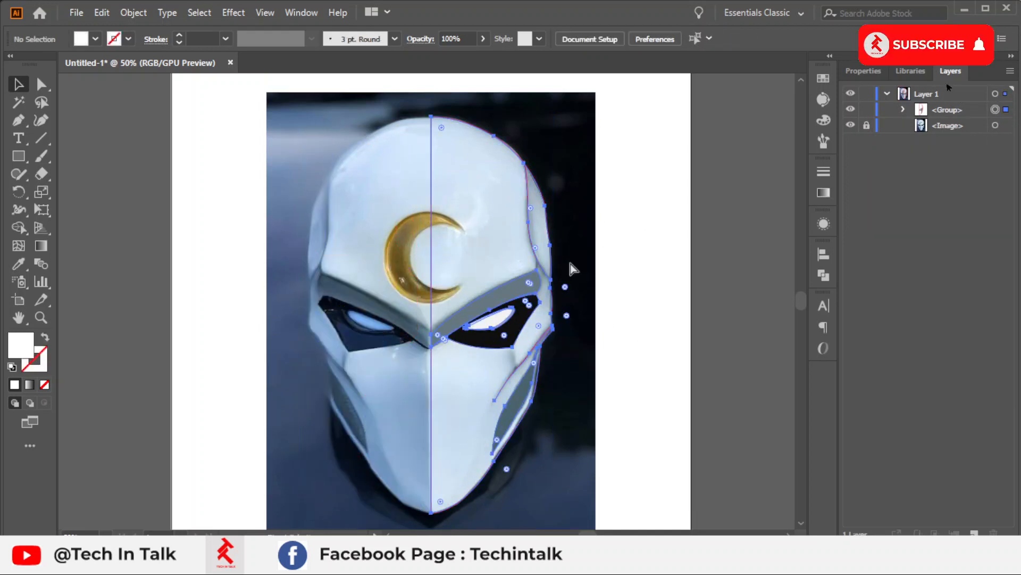
- Duplicate the half-mask group over the left half of the photo and reflect the copy across the vertical axis
{"action": "left_click_drag", "start_coordinate": [514, 343], "coordinate": [385, 353]}
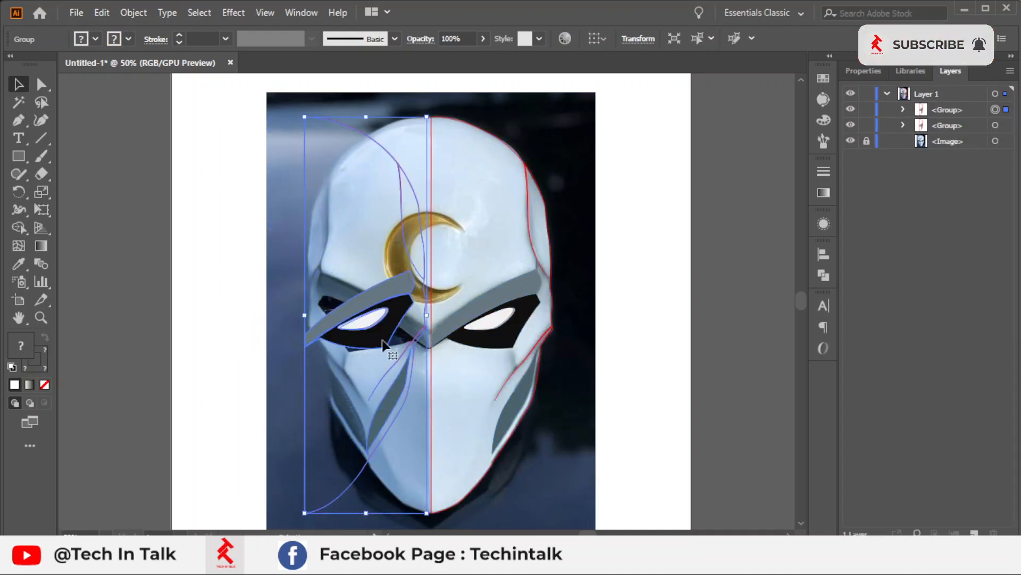
{"action": "left_click", "coordinate": [551, 354]}
{"action": "left_click", "coordinate": [426, 322]}
{"action": "right_click", "coordinate": [385, 314]}
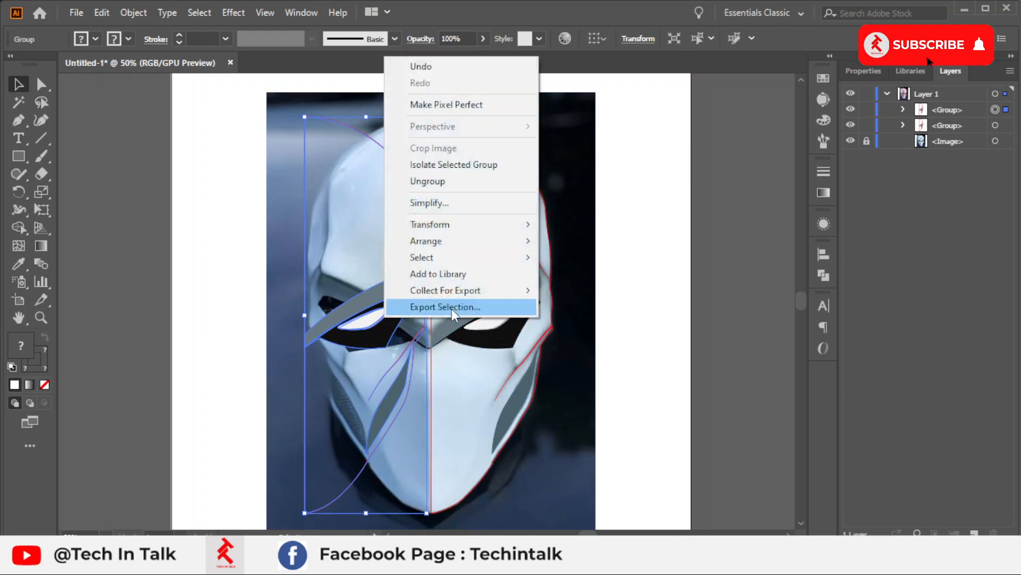
{"action": "mouse_move", "coordinate": [469, 244]}
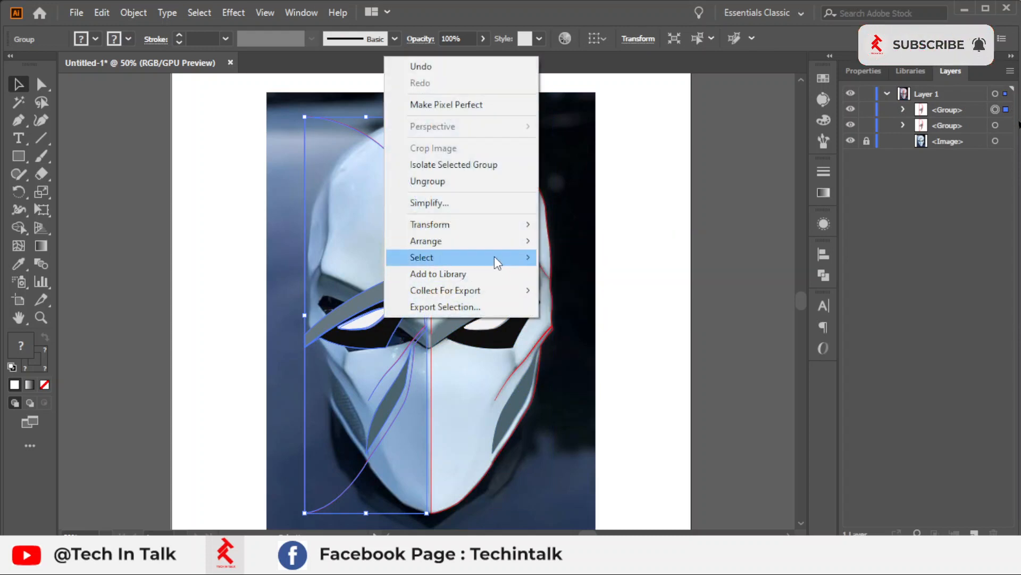
{"action": "mouse_move", "coordinate": [469, 224]}
{"action": "left_click", "coordinate": [575, 279]}
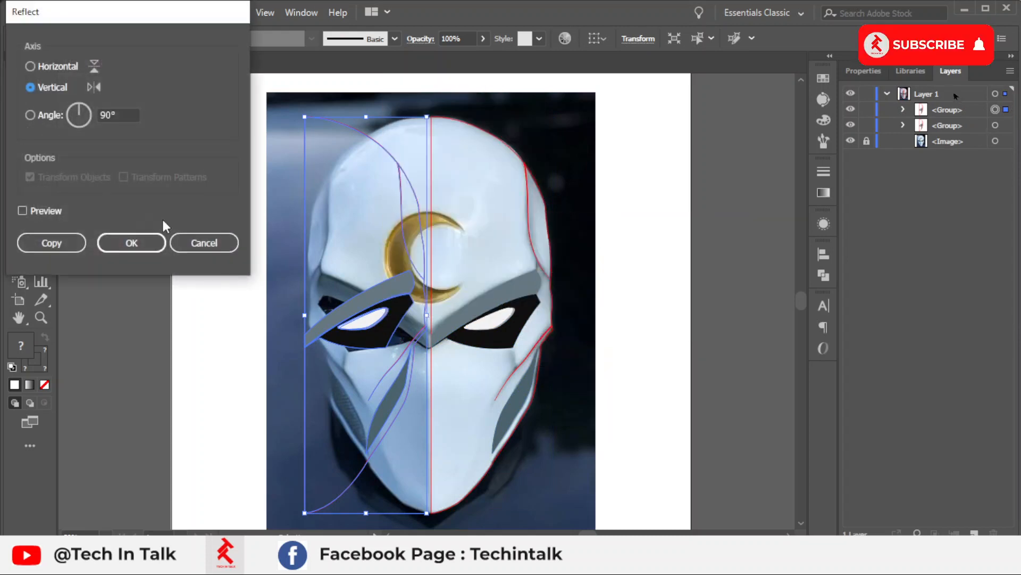
{"action": "left_click", "coordinate": [55, 213]}
{"action": "left_click", "coordinate": [128, 243]}
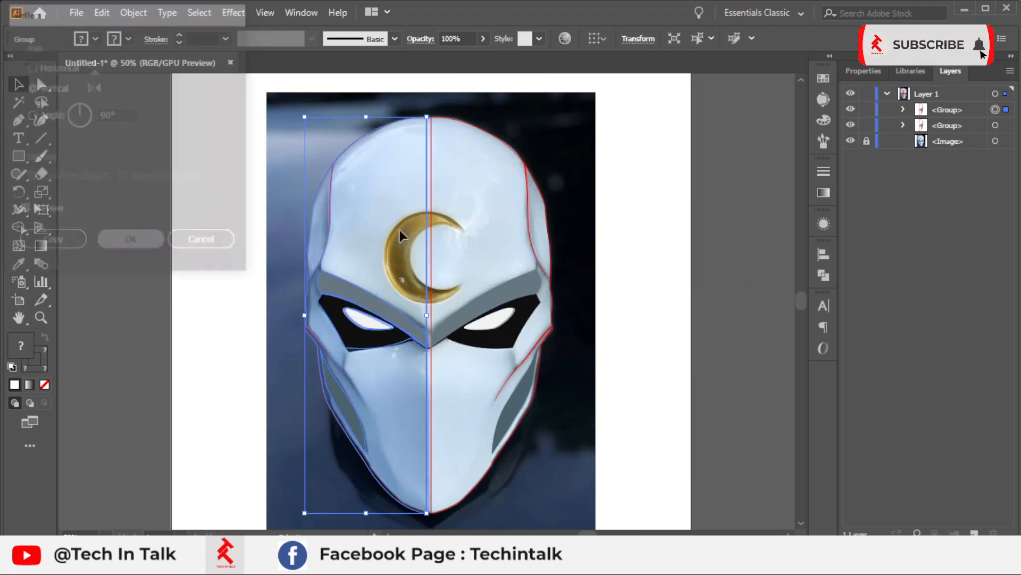
- Move the mirrored half against the original so their straight inner edges meet on the mask's centre line
{"action": "scroll", "coordinate": [419, 231], "scroll_direction": "up", "scroll_amount": 1}
{"action": "scroll", "coordinate": [456, 376], "scroll_direction": "up", "scroll_amount": 1}
{"action": "scroll", "coordinate": [511, 283], "scroll_direction": "down", "scroll_amount": 1}
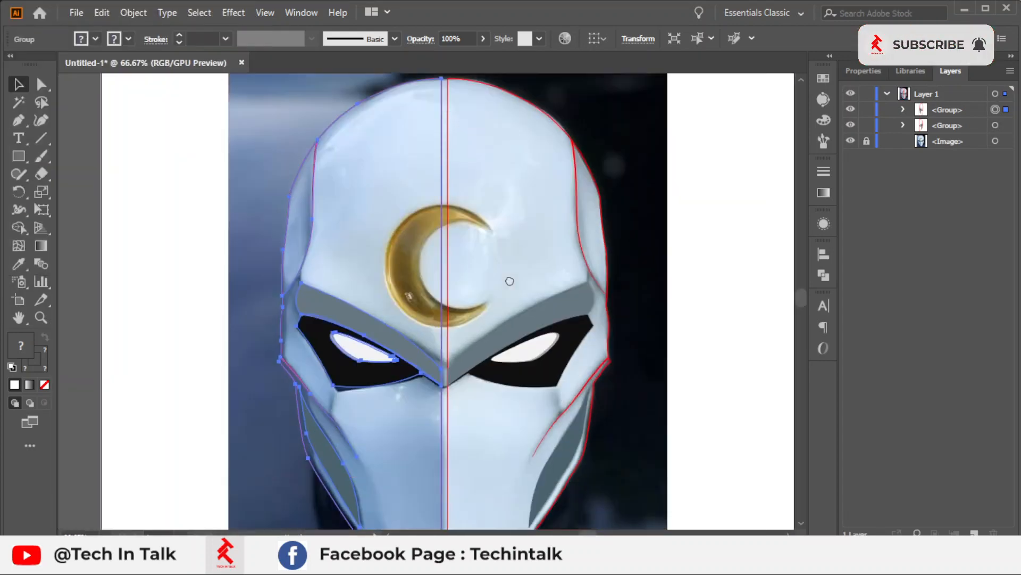
{"action": "scroll", "coordinate": [460, 330], "scroll_direction": "up", "scroll_amount": 1}
{"action": "scroll", "coordinate": [433, 335], "scroll_direction": "up", "scroll_amount": 5}
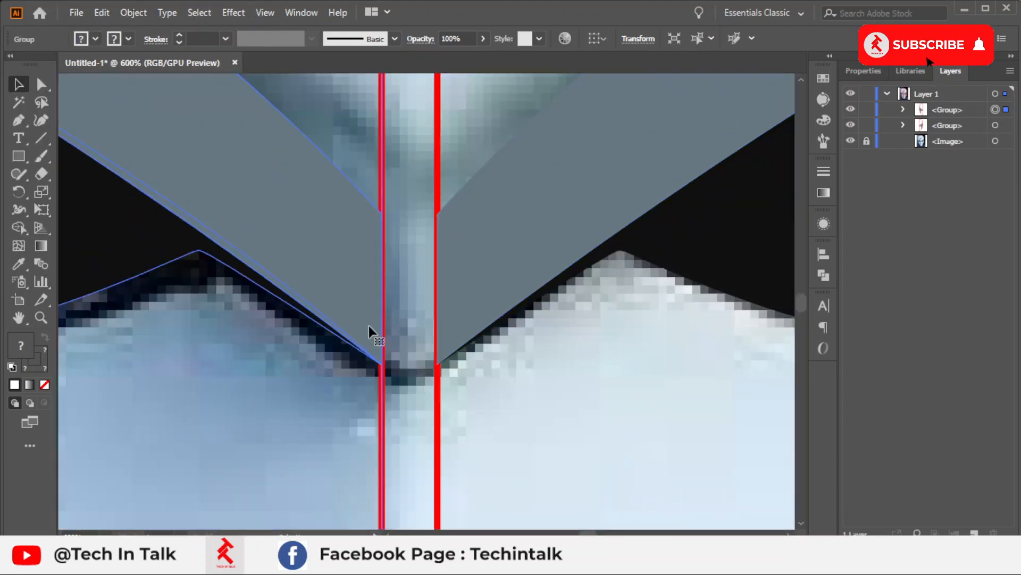
{"action": "left_click_drag", "start_coordinate": [385, 320], "coordinate": [436, 323]}
{"action": "scroll", "coordinate": [437, 324], "scroll_direction": "down", "scroll_amount": 3}
{"action": "scroll", "coordinate": [437, 326], "scroll_direction": "down", "scroll_amount": 4}
{"action": "left_click", "coordinate": [627, 273]}
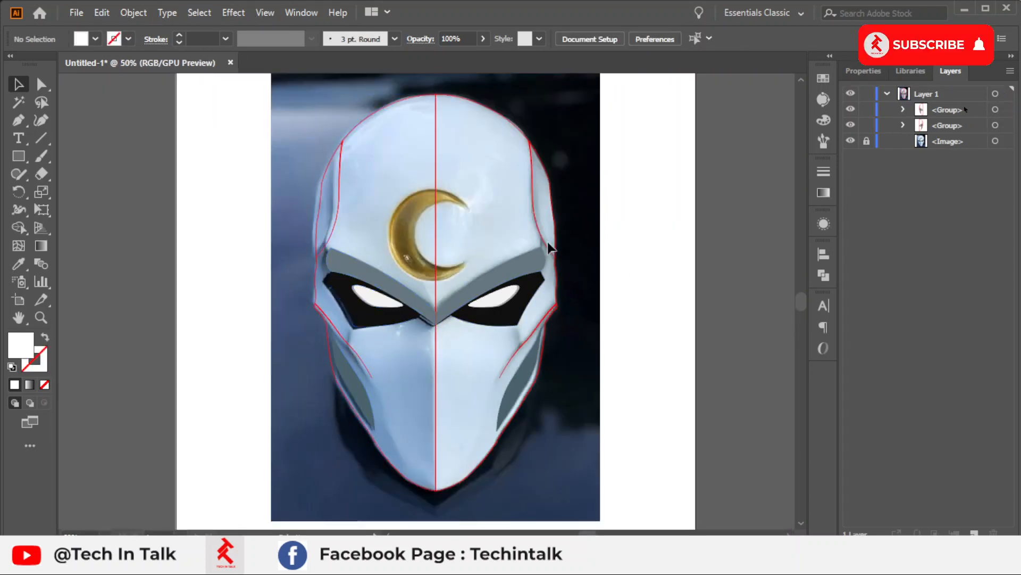
- Ungroup both halves of the mask into individual paths
{"action": "left_click", "coordinate": [476, 229]}
{"action": "left_click", "coordinate": [385, 109]}
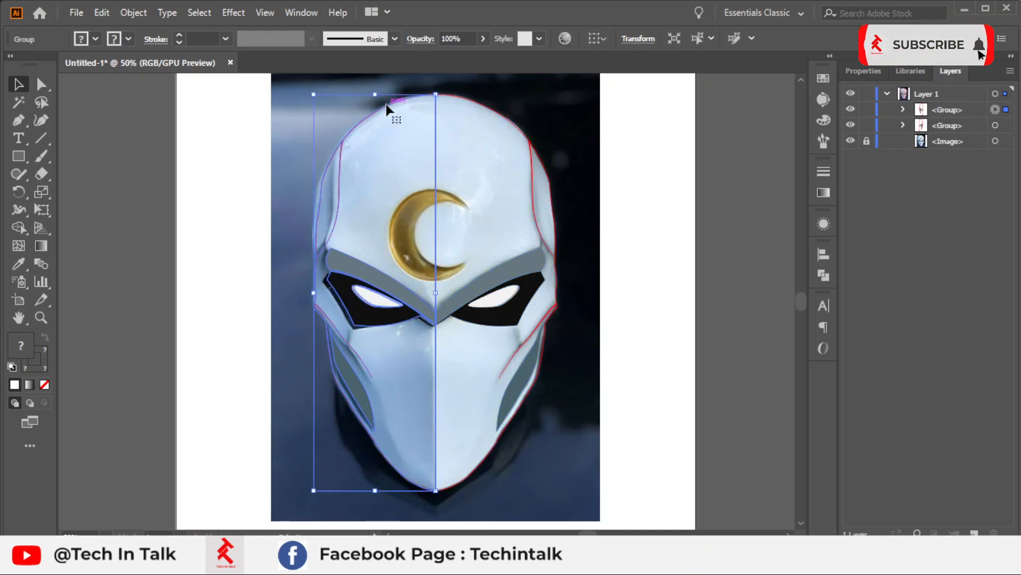
{"action": "left_click", "coordinate": [475, 106], "text": "shift"}
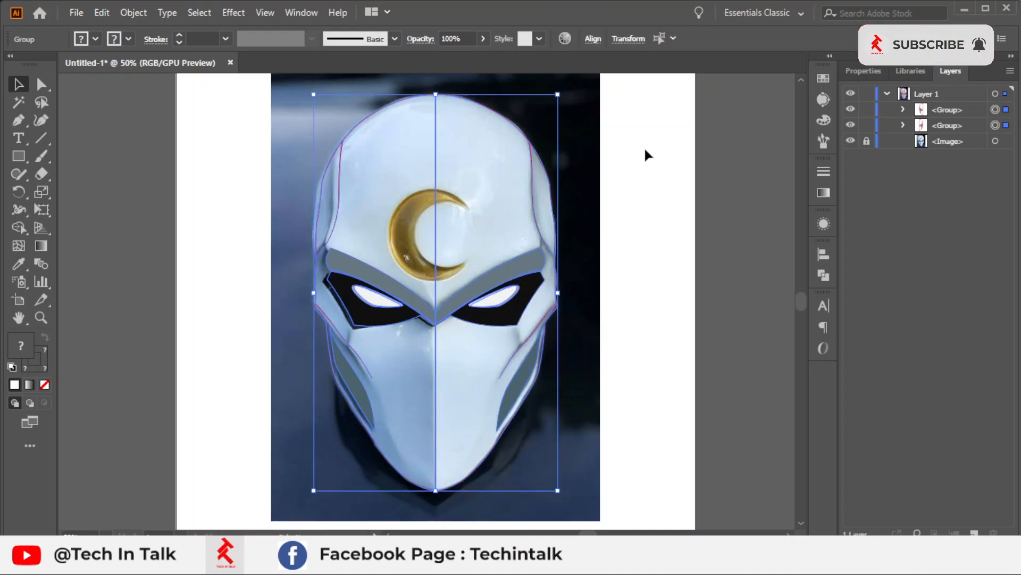
{"action": "right_click", "coordinate": [461, 246]}
{"action": "left_click", "coordinate": [505, 378]}
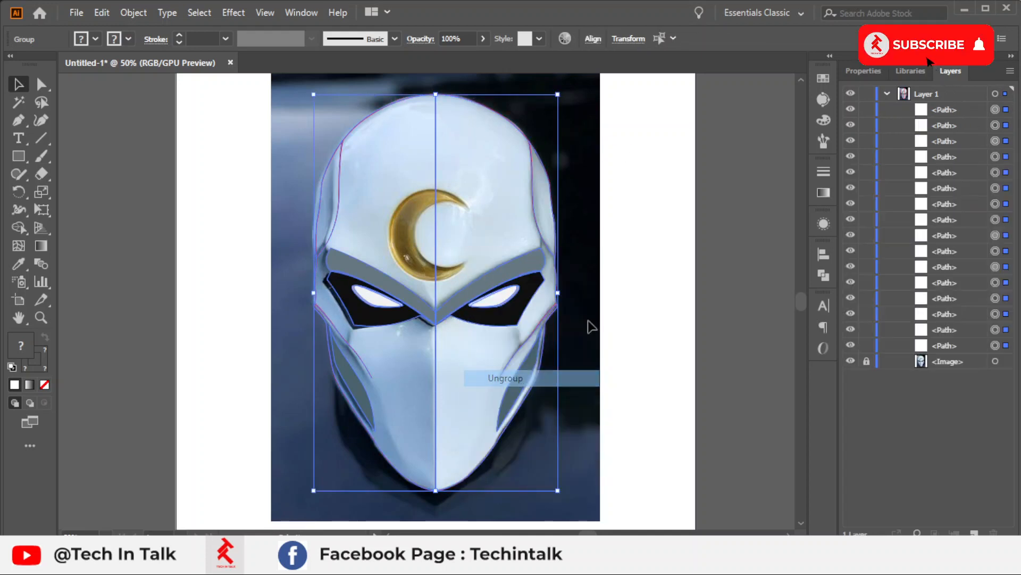
- Turn the two face outlines' red stroke into a fill without stroke and colour it with the off-white swatch
{"action": "left_click", "coordinate": [510, 128]}
{"action": "left_click", "coordinate": [435, 108]}
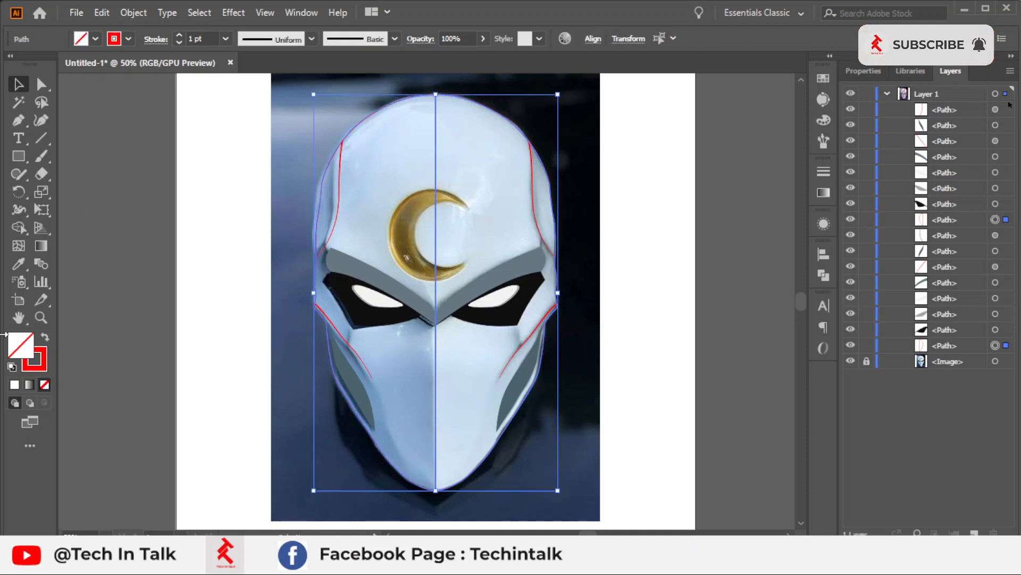
{"action": "left_click", "coordinate": [46, 341]}
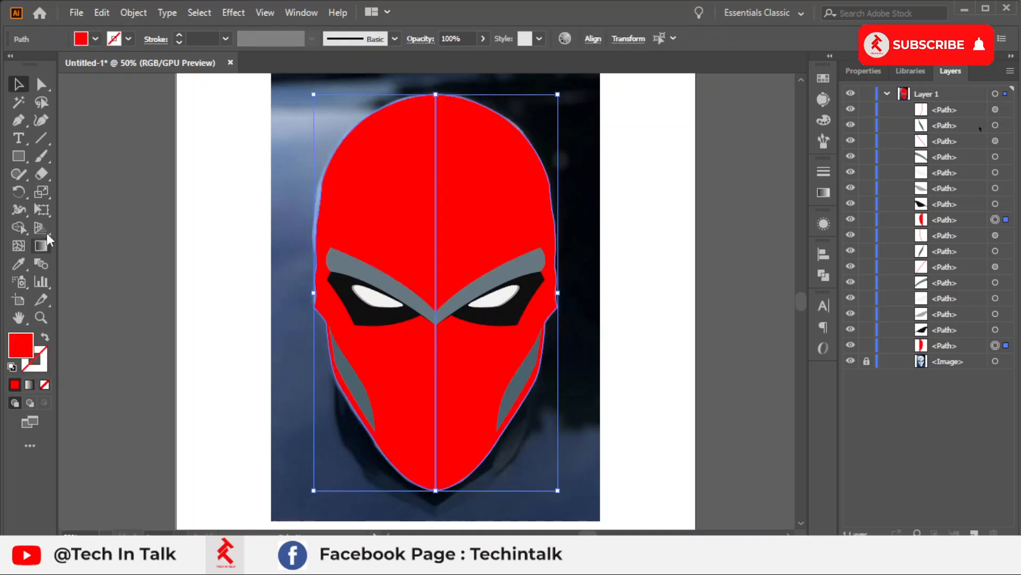
{"action": "left_click", "coordinate": [92, 38]}
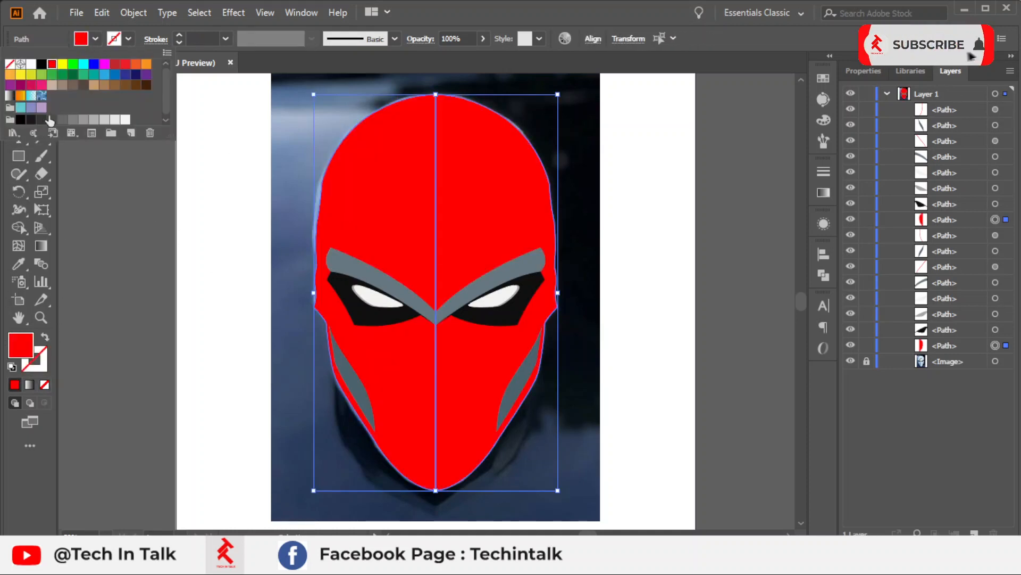
{"action": "left_click", "coordinate": [125, 121]}
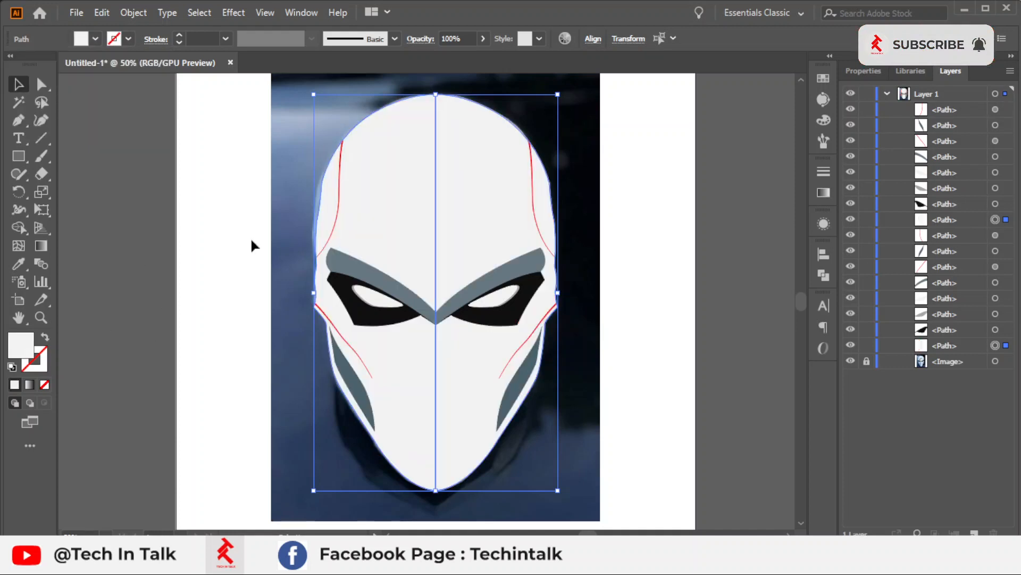
- Recolour the stroke of both temple lines and both cheek crease lines dark grey
{"action": "left_click", "coordinate": [341, 186]}
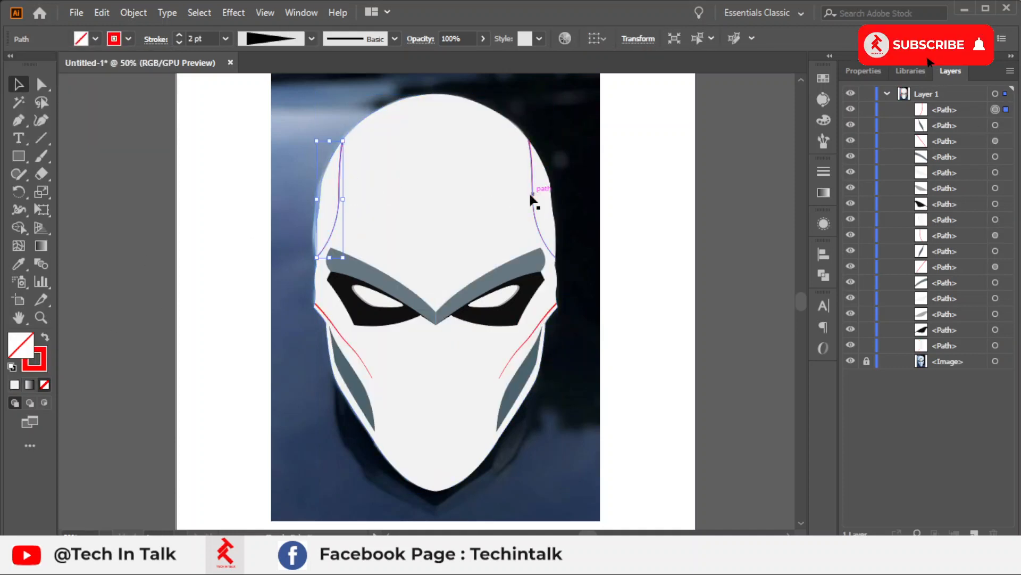
{"action": "left_click", "coordinate": [531, 200], "text": "shift"}
{"action": "left_click", "coordinate": [524, 345], "text": "shift"}
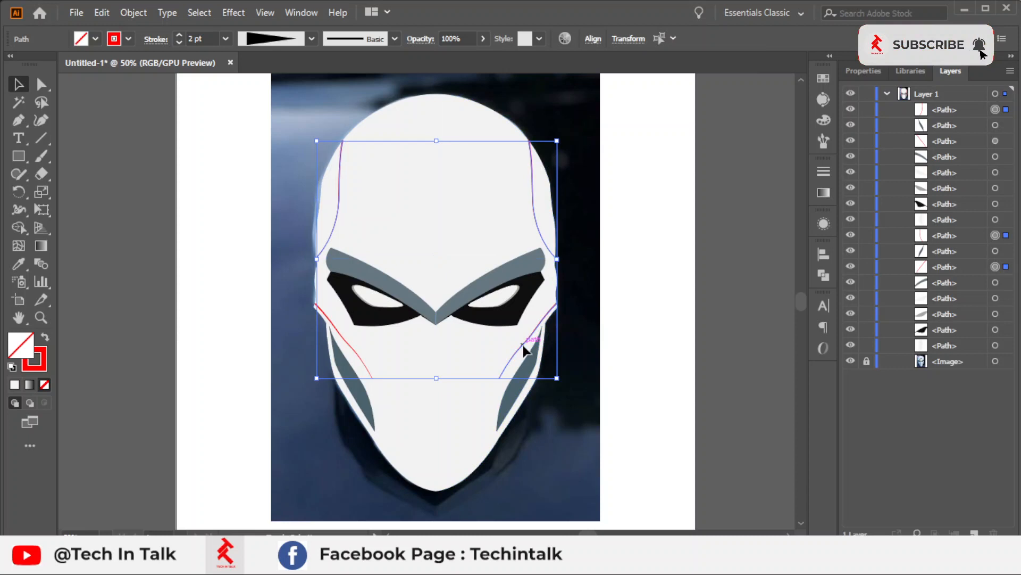
{"action": "left_click", "coordinate": [352, 352], "text": "shift"}
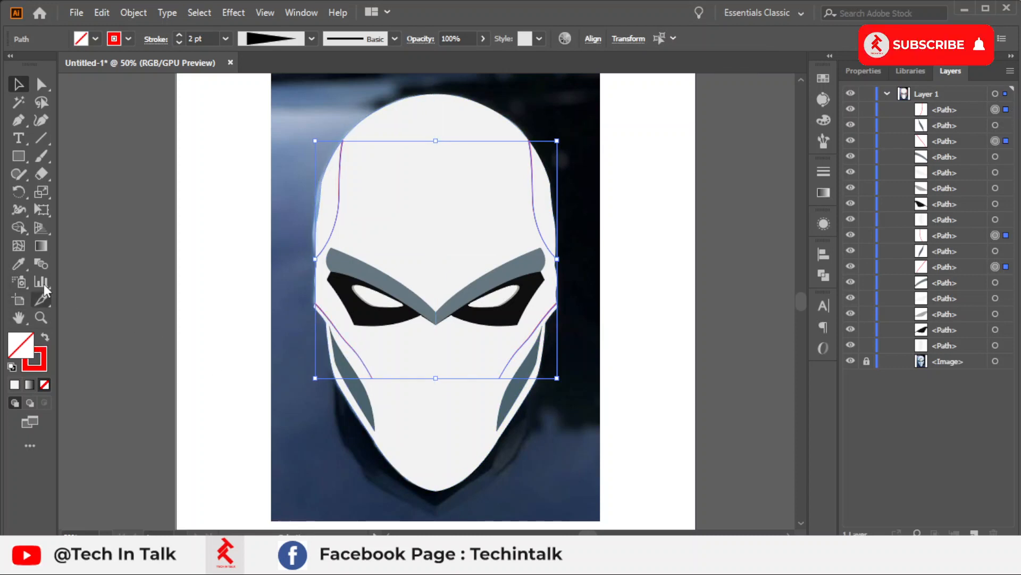
{"action": "left_click", "coordinate": [125, 38]}
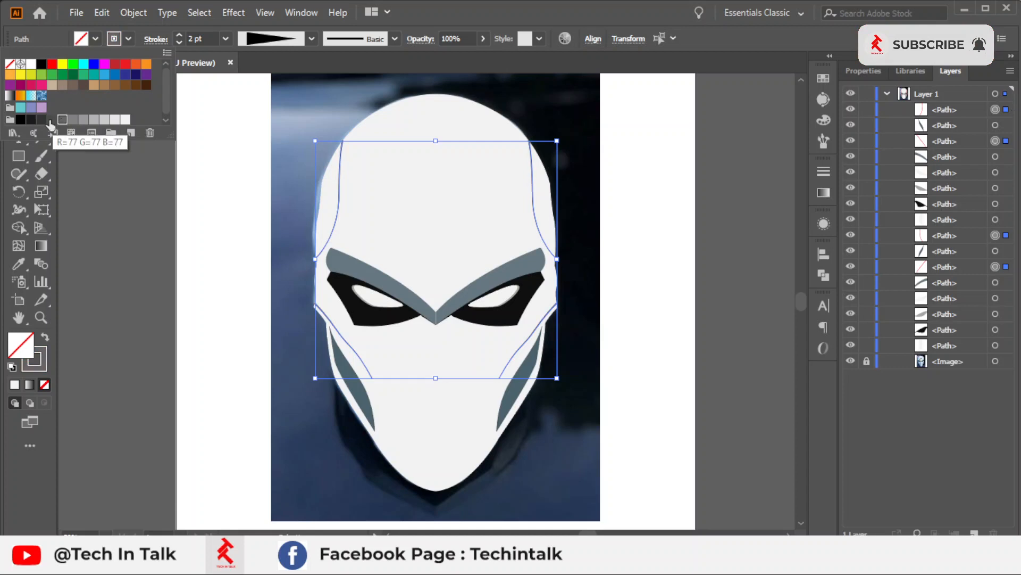
{"action": "left_click", "coordinate": [161, 304]}
{"action": "left_click", "coordinate": [160, 307]}
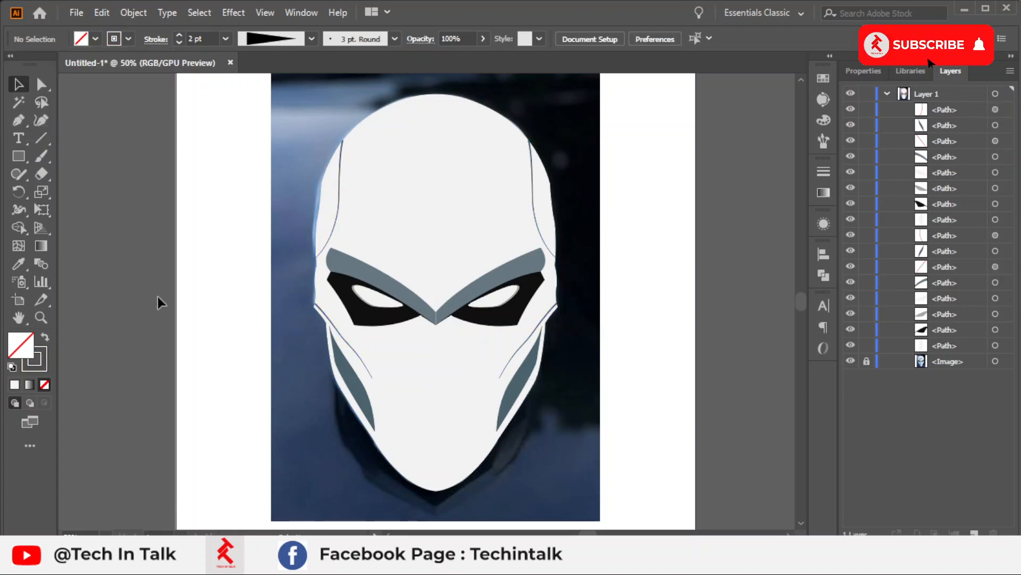
- Set the stroke weight of both temple lines and both cheek crease lines to 5 pt
{"action": "scroll", "coordinate": [494, 166], "scroll_direction": "up", "scroll_amount": 1}
{"action": "left_click", "coordinate": [542, 186]}
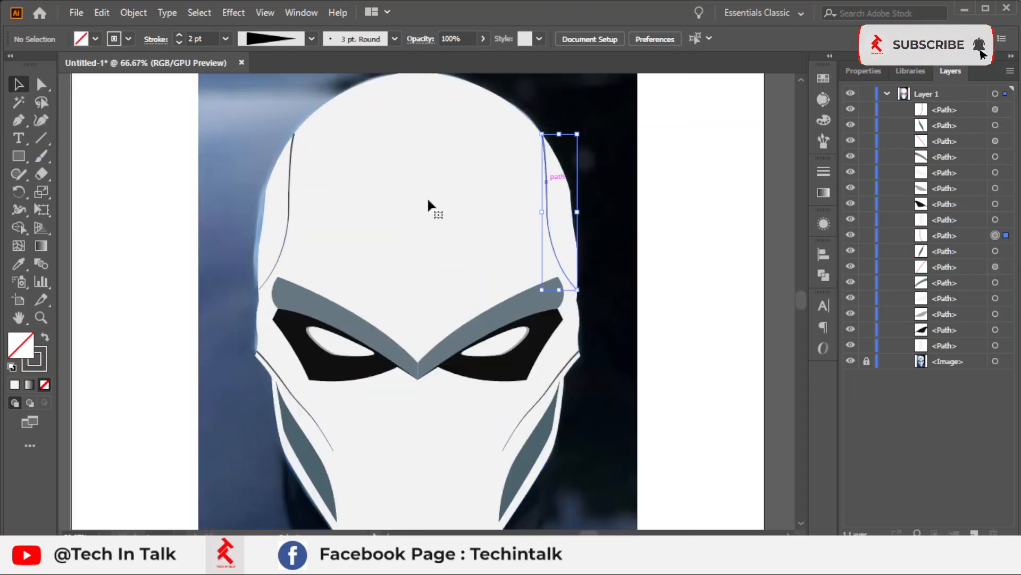
{"action": "left_click", "coordinate": [287, 194], "text": "shift"}
{"action": "left_click", "coordinate": [295, 398], "text": "shift"}
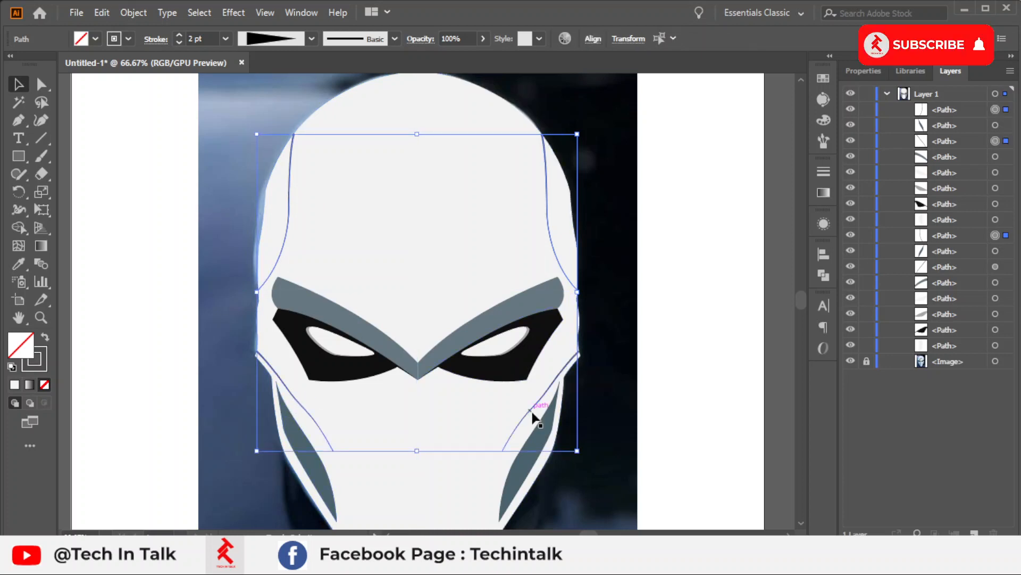
{"action": "left_click", "coordinate": [533, 414], "text": "shift"}
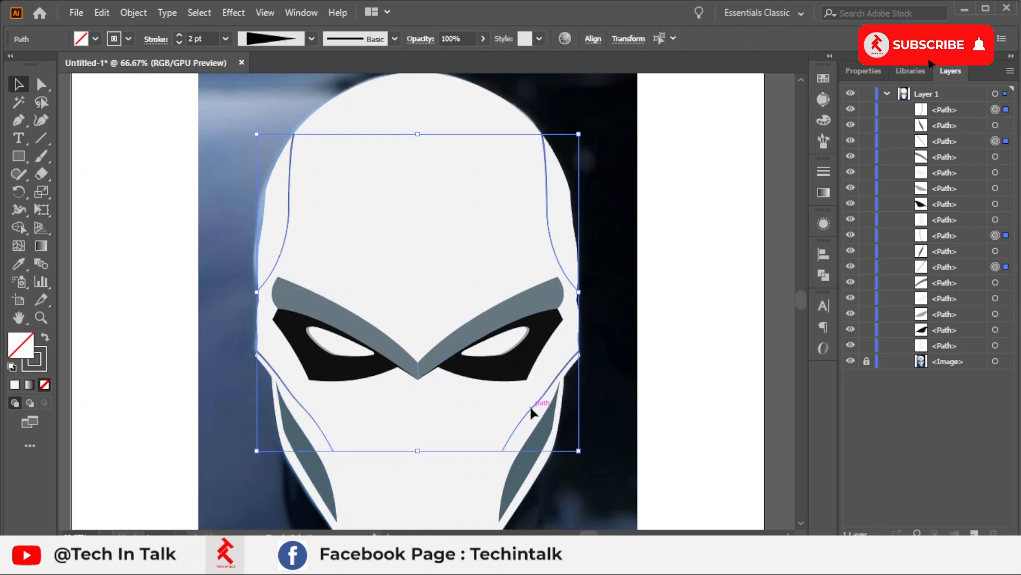
{"action": "left_click", "coordinate": [226, 38]}
{"action": "left_click", "coordinate": [245, 169]}
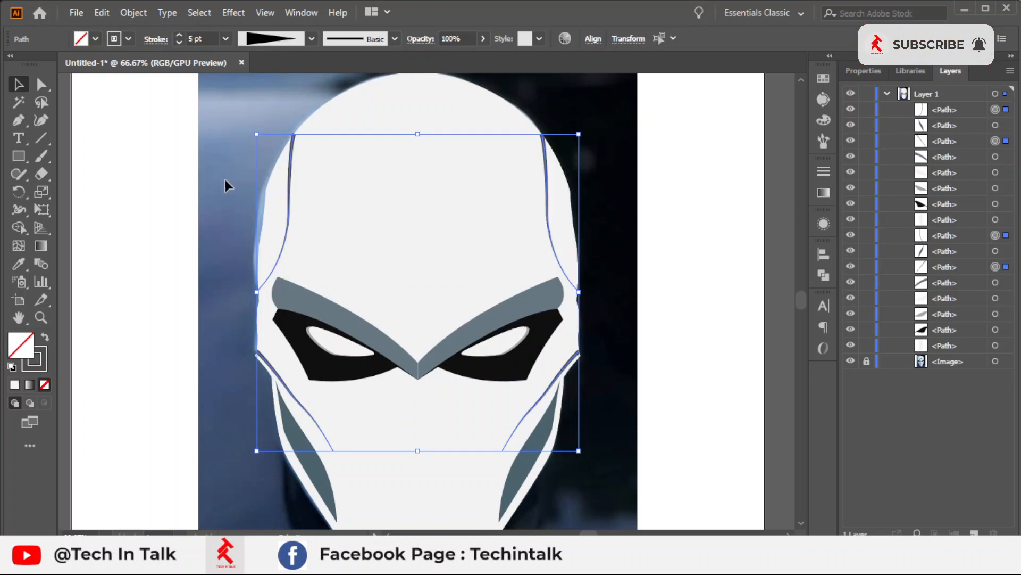
{"action": "left_click", "coordinate": [163, 221]}
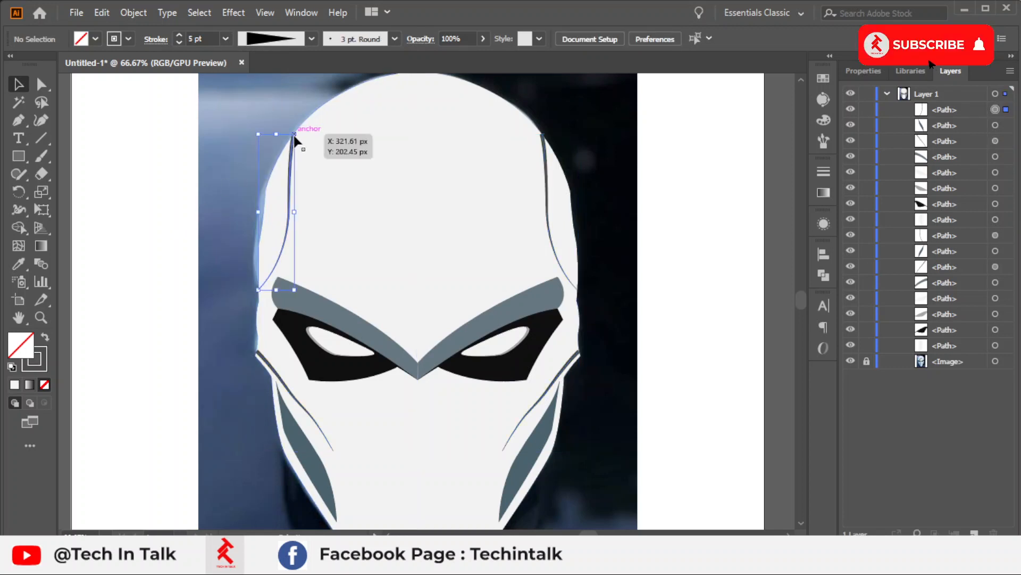
- Try to taper the upper end of the left temple line to a point with the Width tool
{"action": "scroll", "coordinate": [294, 134], "scroll_direction": "up", "scroll_amount": 6}
{"action": "scroll", "coordinate": [294, 122], "scroll_direction": "down", "scroll_amount": 2}
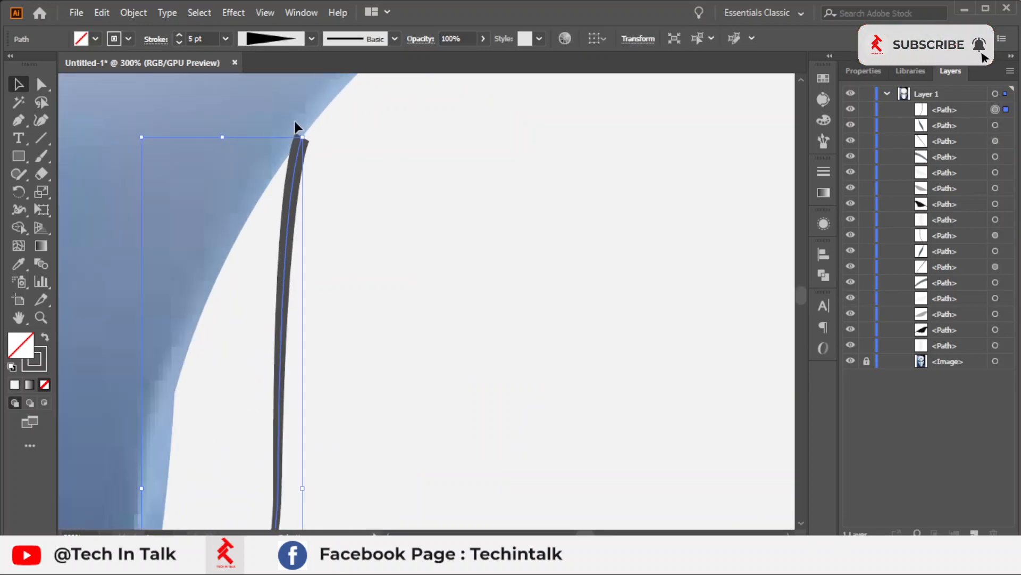
{"action": "scroll", "coordinate": [354, 239], "scroll_direction": "up", "scroll_amount": 2}
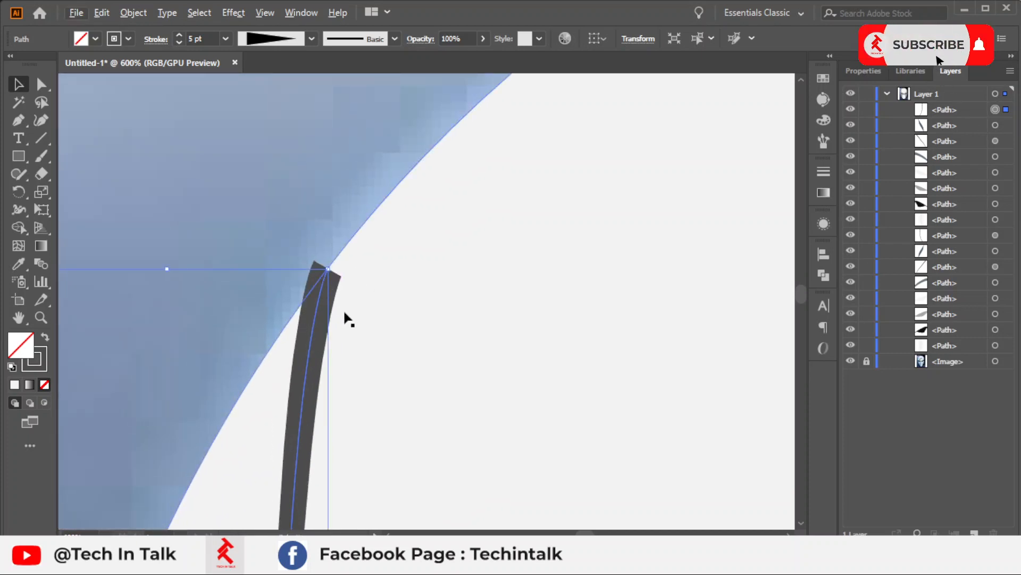
{"action": "scroll", "coordinate": [330, 293], "scroll_direction": "up", "scroll_amount": 4}
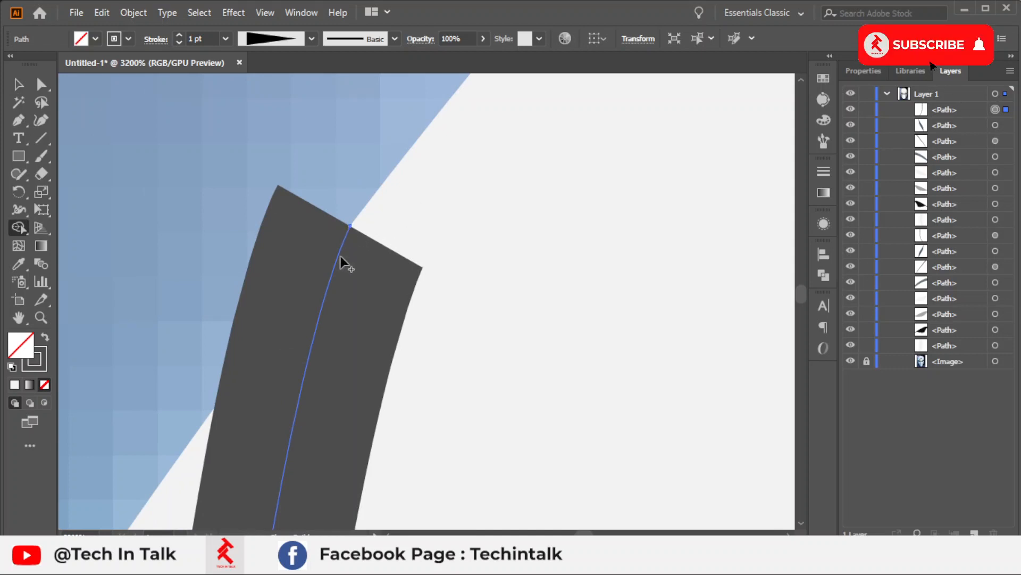
{"action": "left_click", "coordinate": [19, 210]}
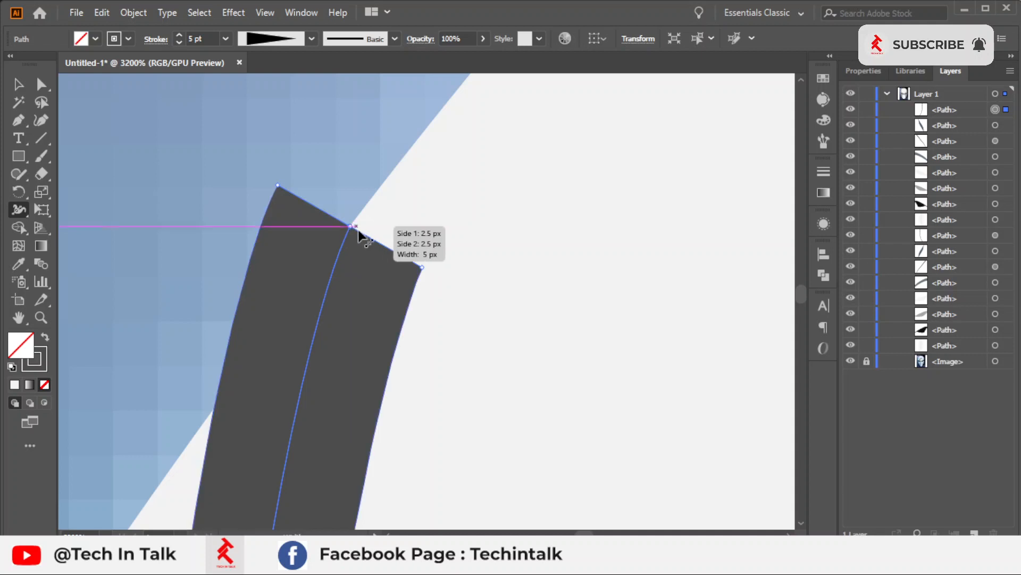
{"action": "left_click_drag", "start_coordinate": [423, 267], "coordinate": [350, 225]}
{"action": "scroll", "coordinate": [358, 258], "scroll_direction": "down", "scroll_amount": 5}
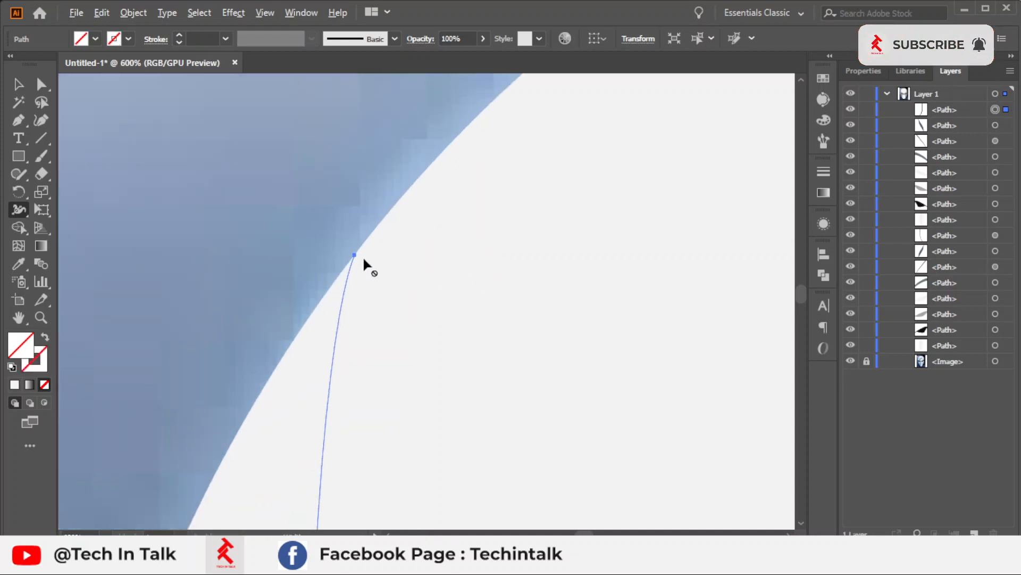
{"action": "left_click_drag", "start_coordinate": [435, 406], "coordinate": [380, 74]}
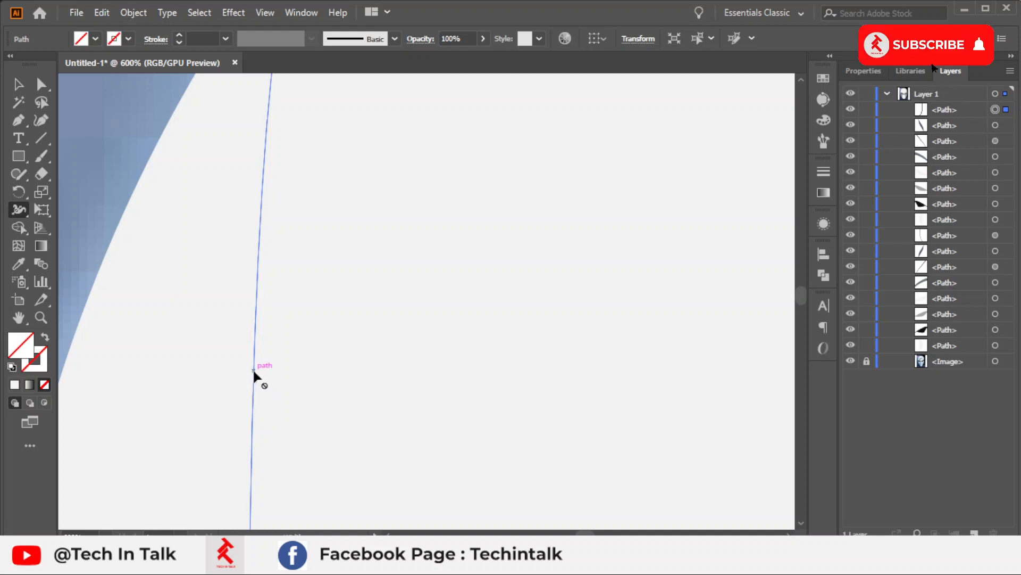
{"action": "scroll", "coordinate": [323, 323], "scroll_direction": "down", "scroll_amount": 2}
{"action": "mouse_move", "coordinate": [338, 424]}
{"action": "left_mouse_down"}
{"action": "mouse_move", "coordinate": [373, 227]}
{"action": "mouse_move", "coordinate": [357, 508]}
{"action": "left_mouse_up"}
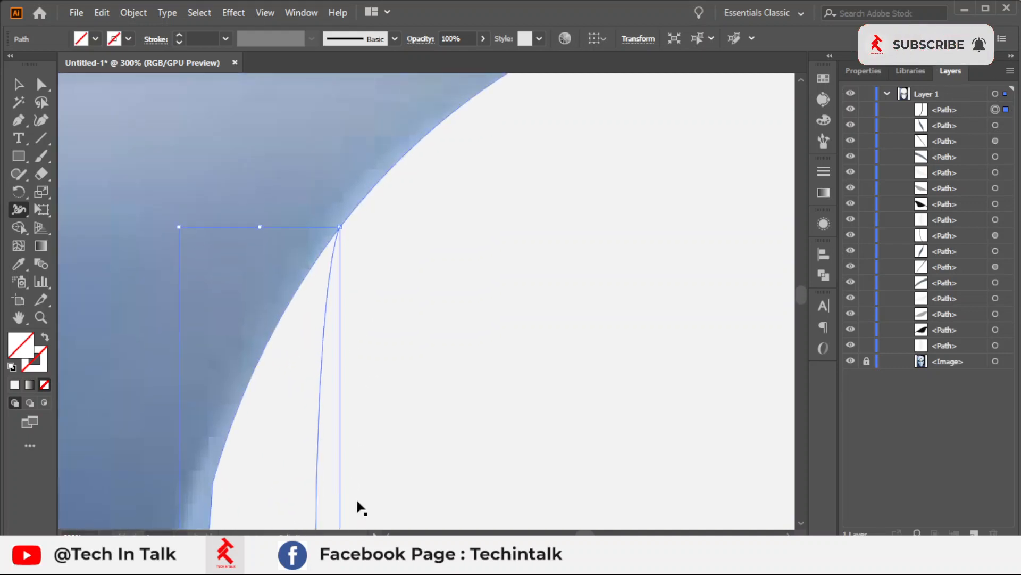
{"action": "key", "text": "ctrl+z"}
- Widen the middle of the left temple line's stroke to about 11 px and taper its upper end to a point
{"action": "scroll", "coordinate": [336, 298], "scroll_direction": "down", "scroll_amount": 1}
{"action": "mouse_move", "coordinate": [321, 442]}
{"action": "left_mouse_down"}
{"action": "mouse_move", "coordinate": [343, 442]}
{"action": "mouse_move", "coordinate": [334, 448]}
{"action": "left_mouse_up"}
{"action": "scroll", "coordinate": [340, 208], "scroll_direction": "up", "scroll_amount": 5}
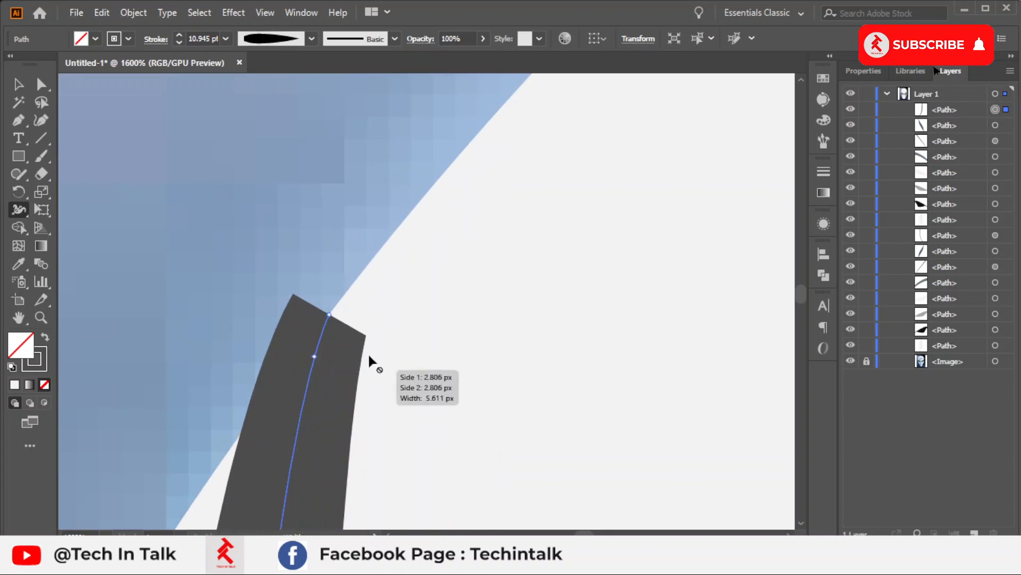
{"action": "left_click_drag", "start_coordinate": [350, 323], "coordinate": [329, 314]}
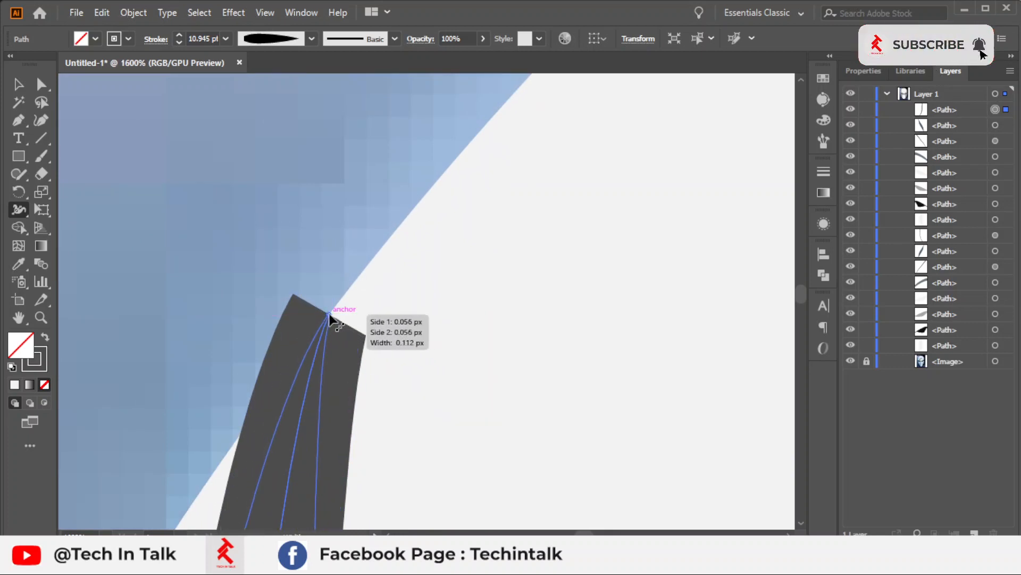
- Set the stroke weight of the left temple line to 6 pt
{"action": "scroll", "coordinate": [350, 250], "scroll_direction": "down", "scroll_amount": 5}
{"action": "scroll", "coordinate": [398, 308], "scroll_direction": "down", "scroll_amount": 4}
{"action": "scroll", "coordinate": [373, 229], "scroll_direction": "right", "scroll_amount": 2}
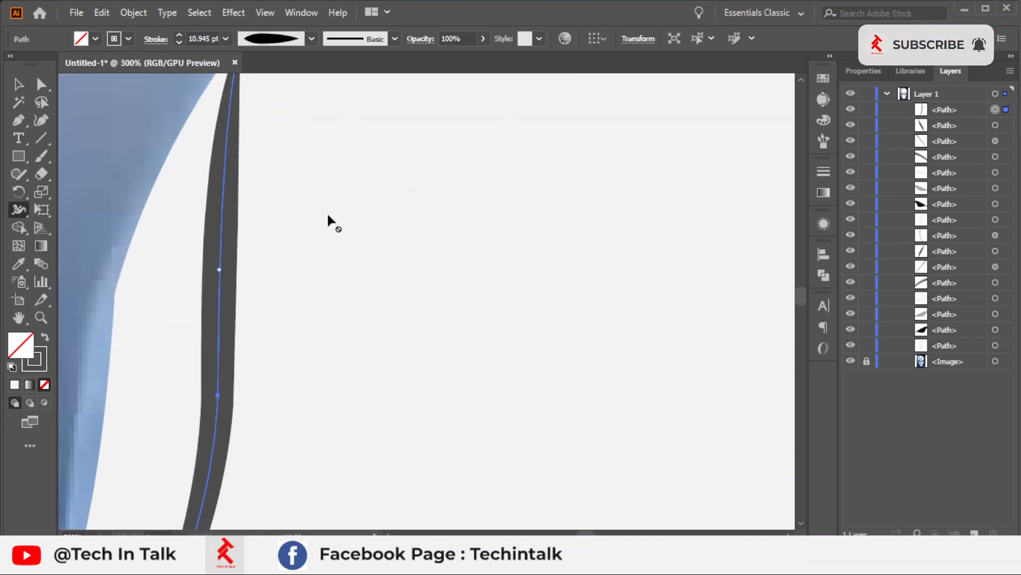
{"action": "scroll", "coordinate": [392, 251], "scroll_direction": "down", "scroll_amount": 3}
{"action": "scroll", "coordinate": [415, 290], "scroll_direction": "left", "scroll_amount": 2}
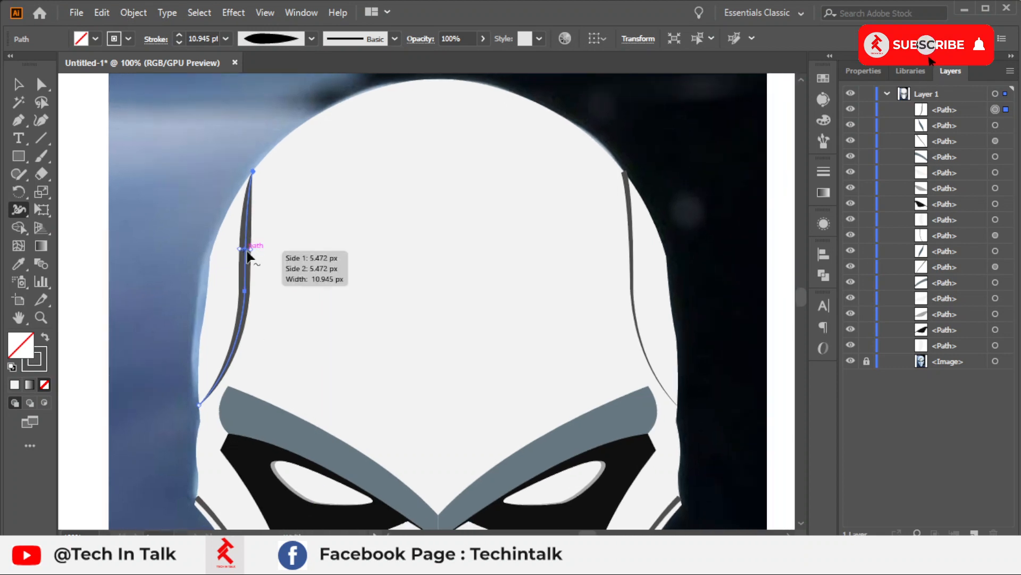
{"action": "left_click", "coordinate": [229, 39]}
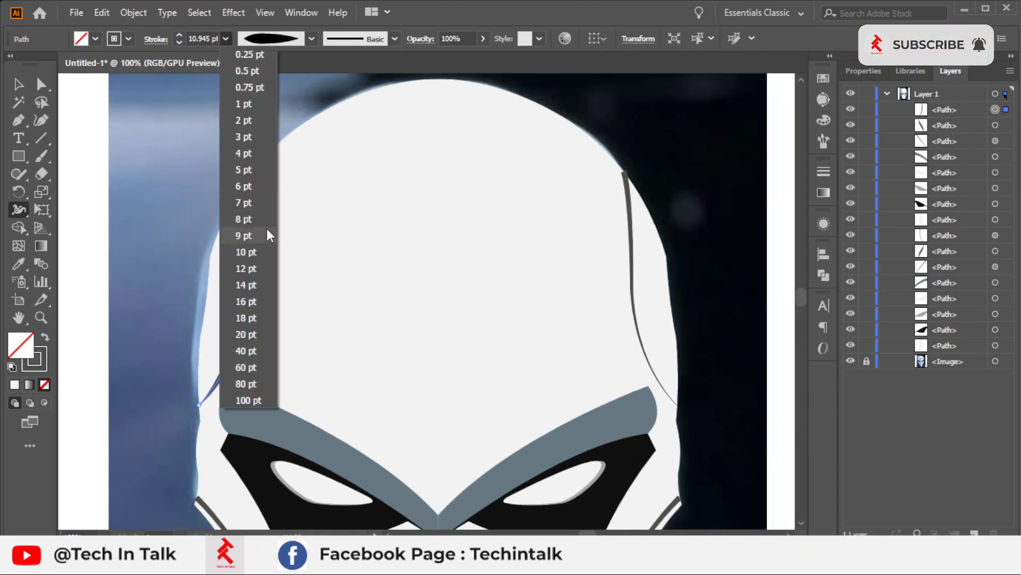
{"action": "left_click", "coordinate": [266, 198]}
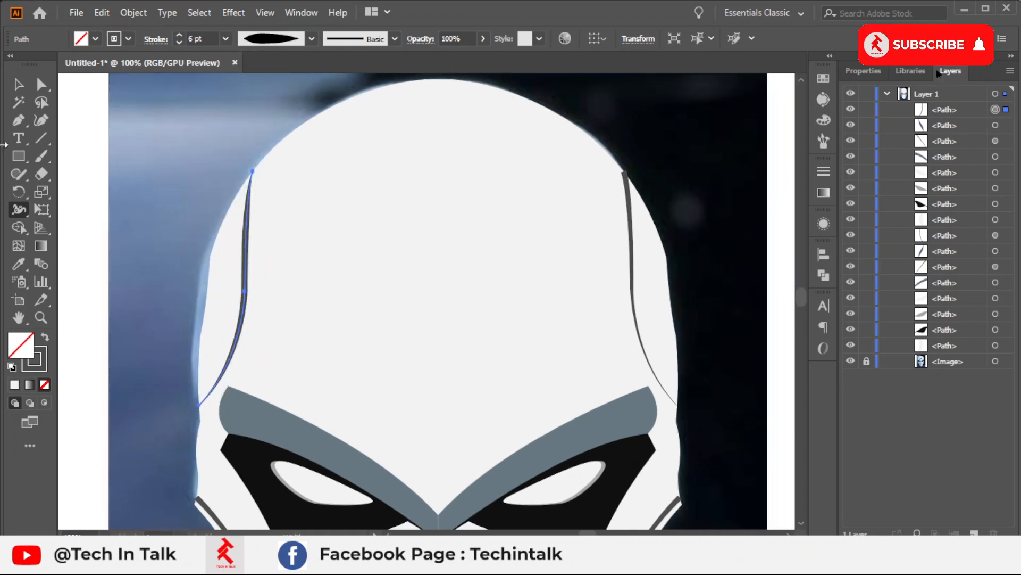
{"action": "left_click", "coordinate": [161, 141]}
- Delete the temple line on the right side of the forehead
{"action": "left_click_drag", "start_coordinate": [295, 179], "coordinate": [194, 156]}
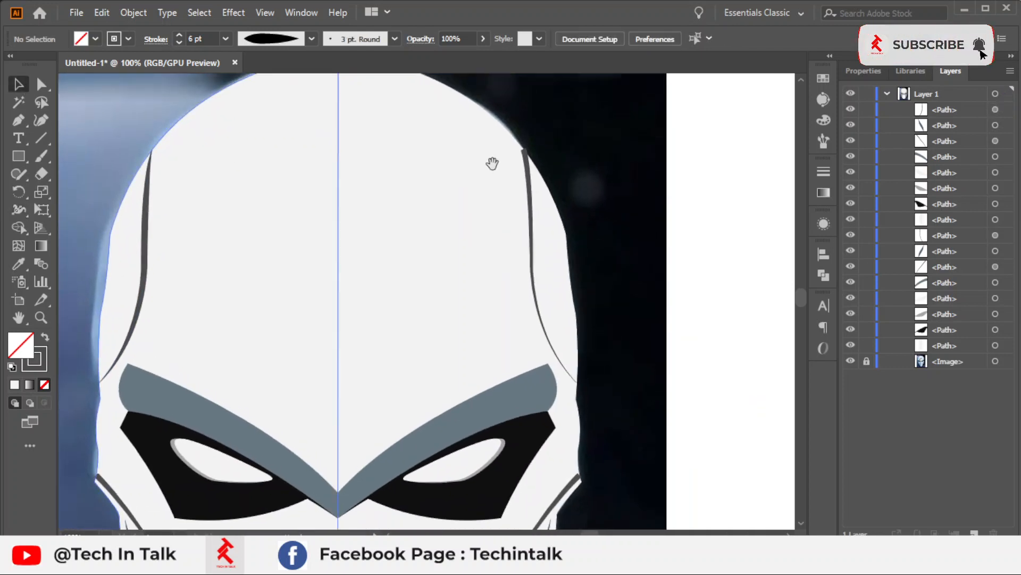
{"action": "left_click", "coordinate": [532, 213]}
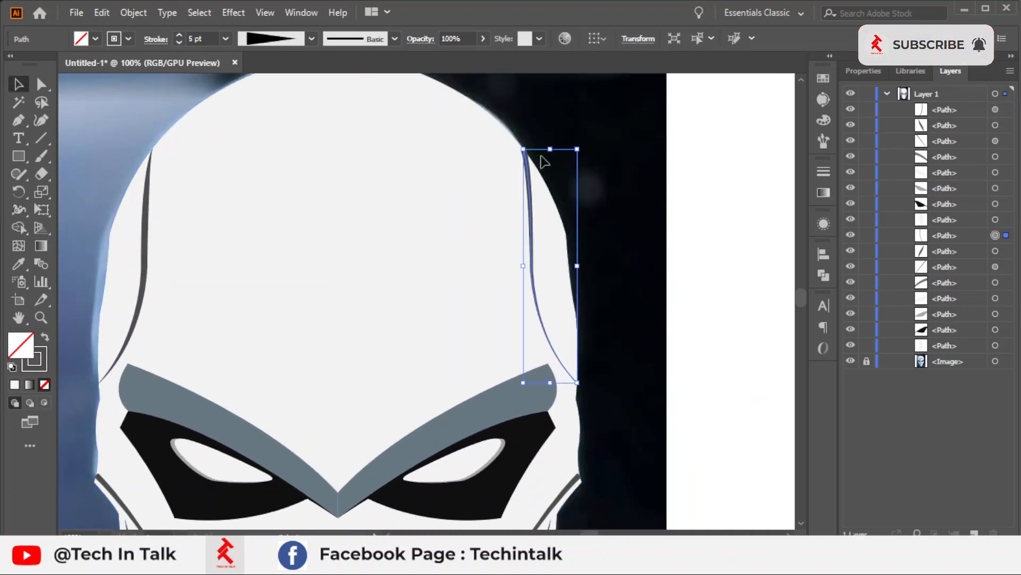
{"action": "key", "text": "Delete"}
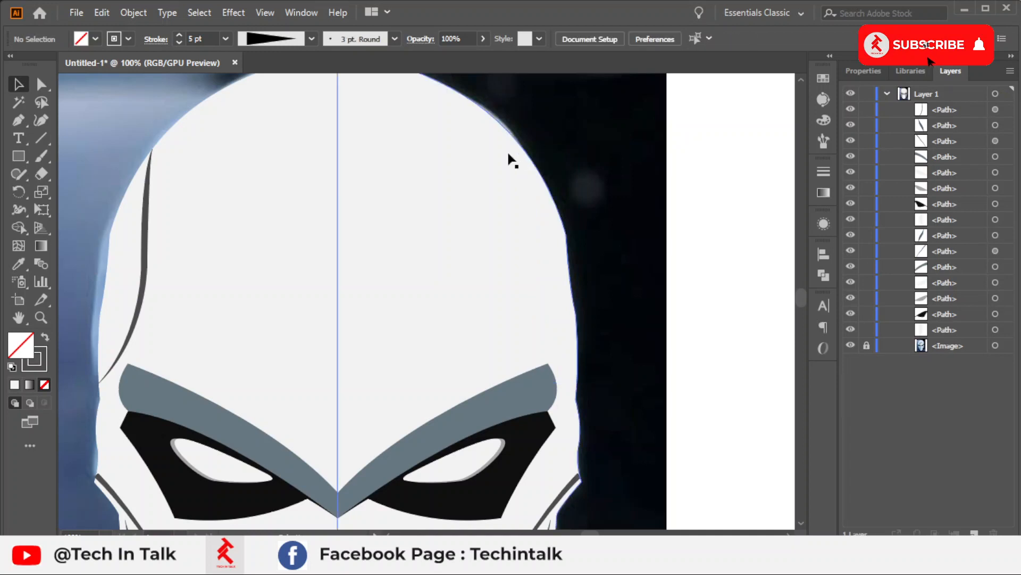
- Place a copy of the left temple line, reflected across the vertical axis, on the right temple of the mask
{"action": "left_click", "coordinate": [151, 231]}
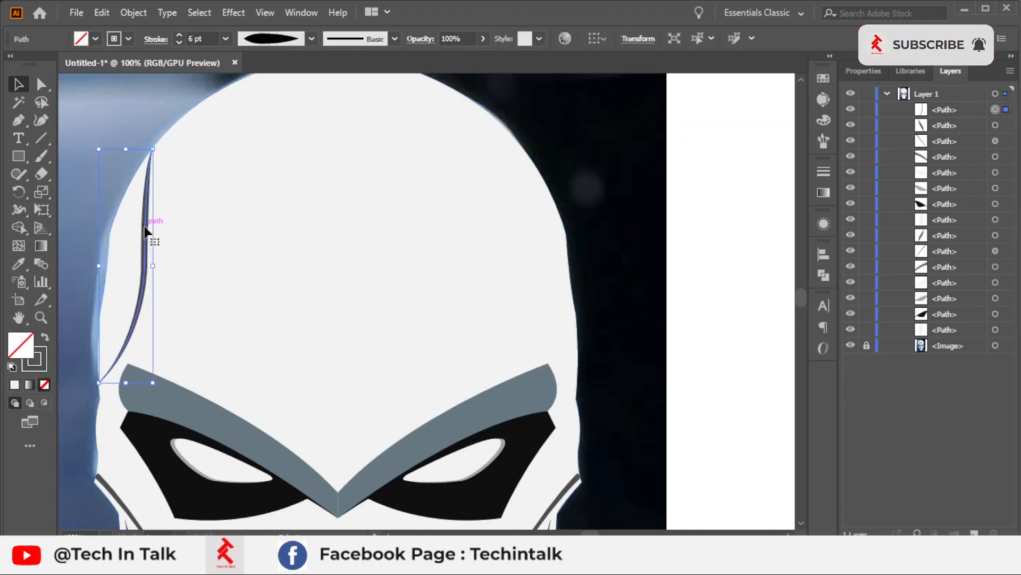
{"action": "left_click_drag", "start_coordinate": [151, 235], "coordinate": [517, 251]}
{"action": "right_click", "coordinate": [517, 251]}
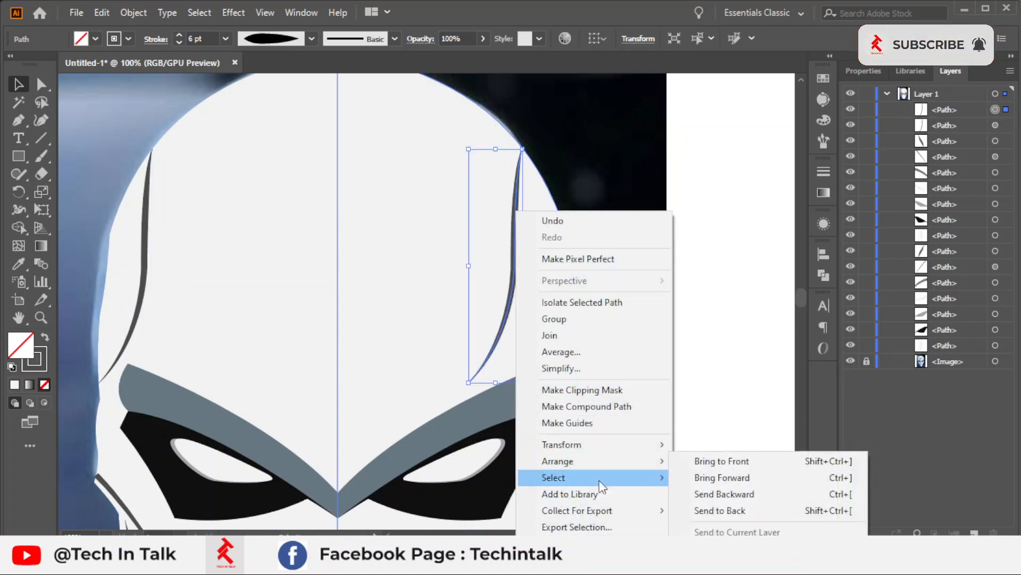
{"action": "mouse_move", "coordinate": [651, 448]}
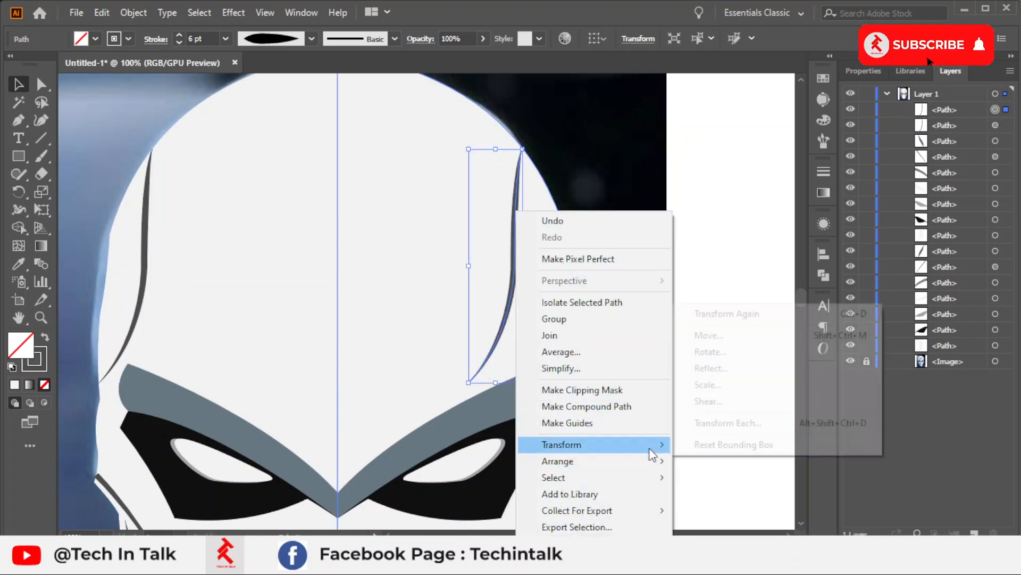
{"action": "left_click", "coordinate": [711, 368]}
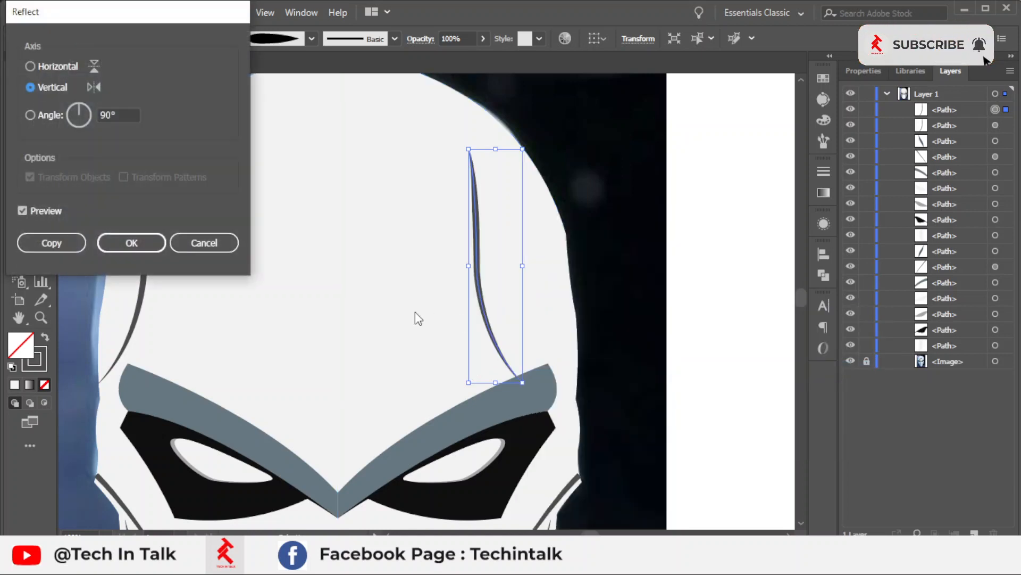
{"action": "left_click", "coordinate": [131, 244]}
{"action": "left_click_drag", "start_coordinate": [483, 235], "coordinate": [537, 160]}
{"action": "left_click", "coordinate": [711, 215]}
- Group all the mask paths and move the group off the reference photo to its right
{"action": "key", "text": "ctrl+minus"}
{"action": "key", "text": "ctrl+minus"}
{"action": "scroll", "coordinate": [444, 309], "scroll_direction": "up", "scroll_amount": 1}
{"action": "scroll", "coordinate": [442, 307], "scroll_direction": "down", "scroll_amount": 2}
{"action": "left_click_drag", "start_coordinate": [453, 240], "coordinate": [443, 291]}
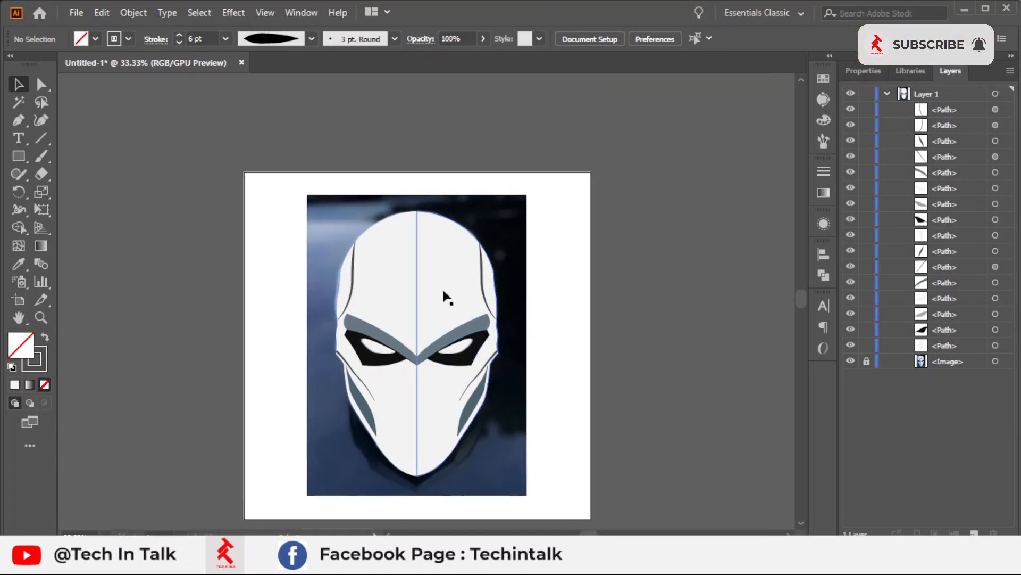
{"action": "key", "text": "ctrl+h"}
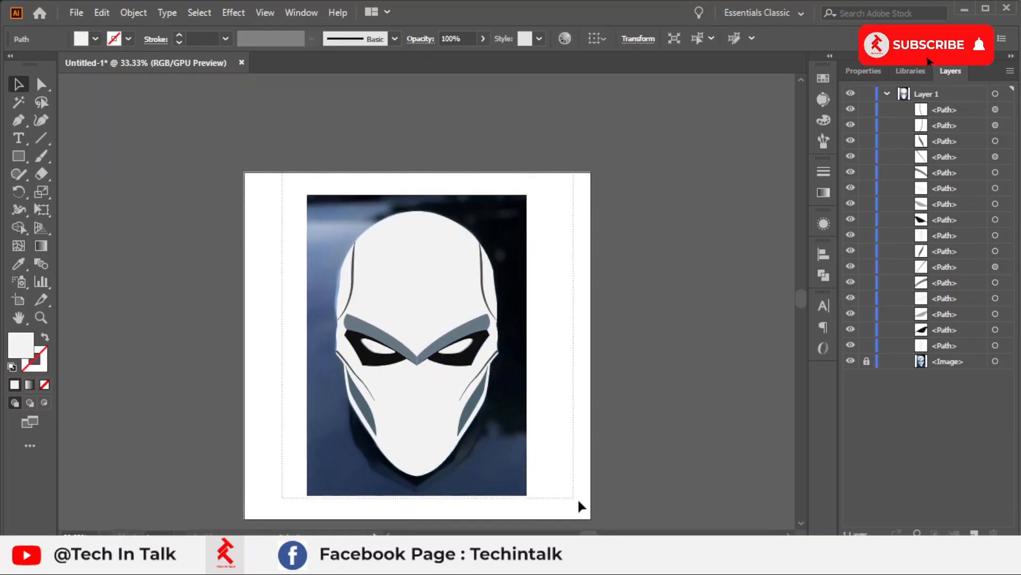
{"action": "key", "text": "ctrl+a"}
{"action": "key", "text": "ctrl+g"}
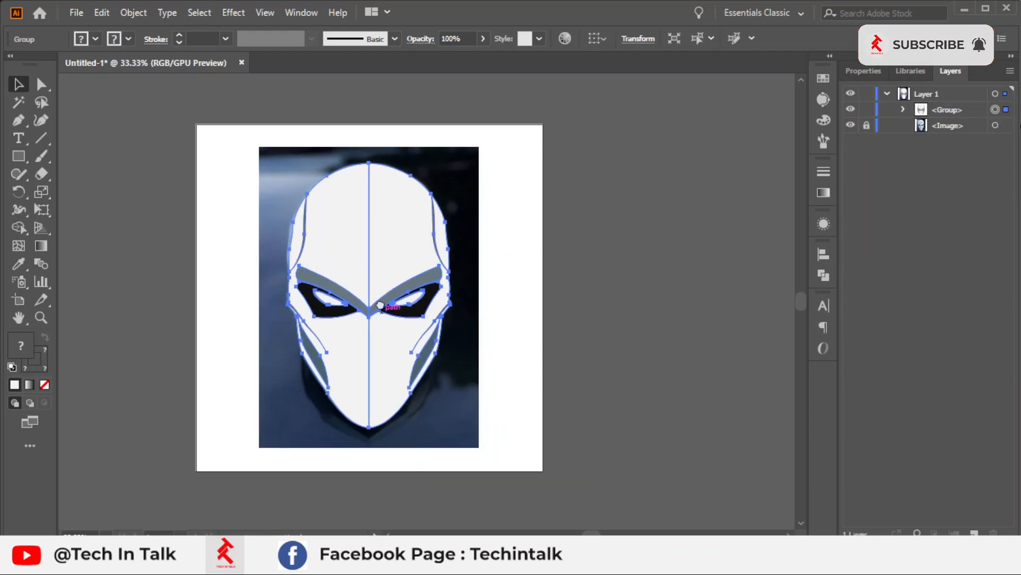
{"action": "mouse_move", "coordinate": [380, 305]}
{"action": "left_mouse_down"}
{"action": "mouse_move", "coordinate": [522, 233]}
{"action": "mouse_move", "coordinate": [549, 232]}
{"action": "left_mouse_up"}
{"action": "left_click", "coordinate": [394, 187]}
- Start a Pen tool path at the upper tip of the gold crescent in the reference photo
{"action": "scroll", "coordinate": [342, 242], "scroll_direction": "up", "scroll_amount": 2}
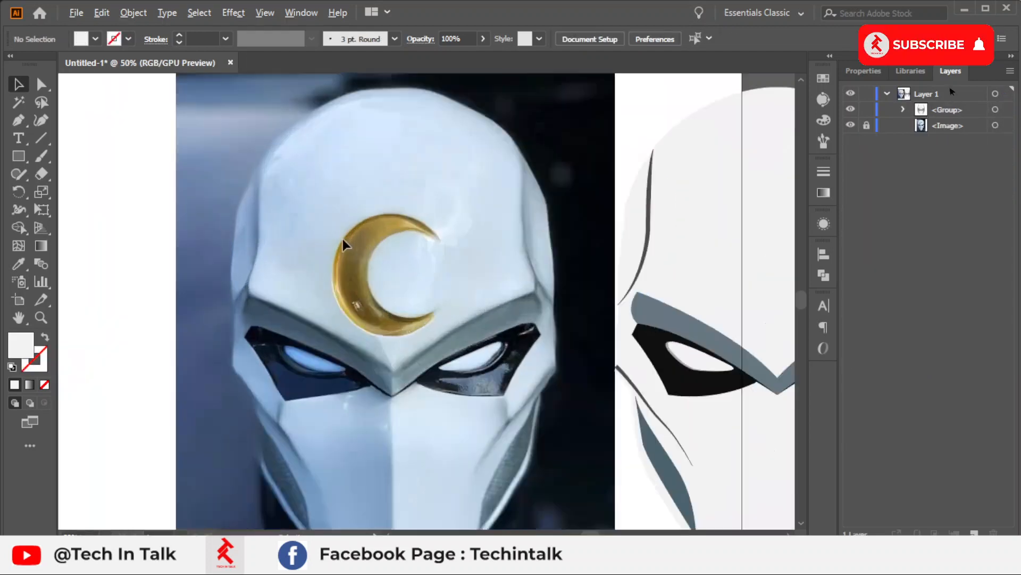
{"action": "scroll", "coordinate": [343, 240], "scroll_direction": "up", "scroll_amount": 3}
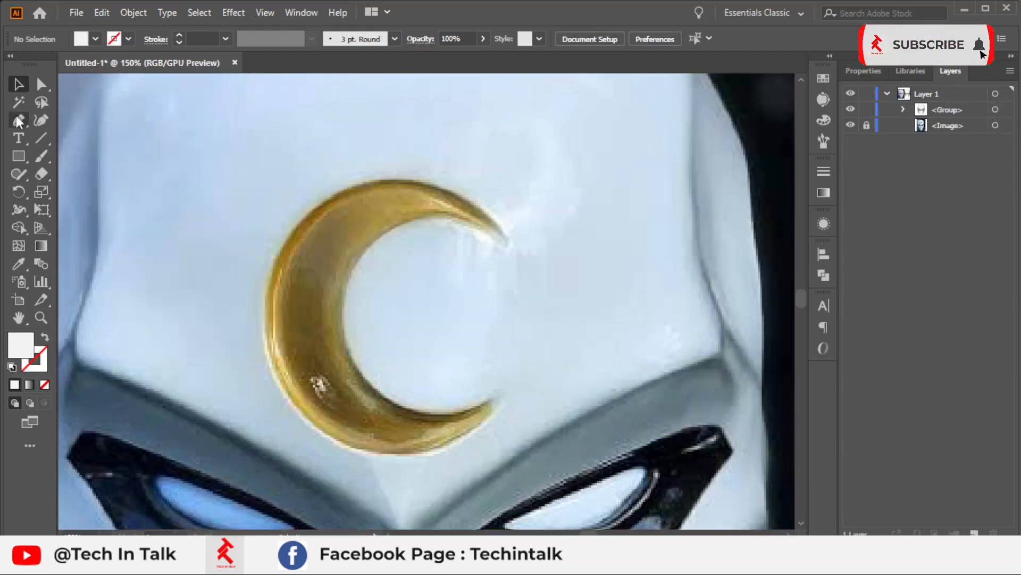
{"action": "left_click", "coordinate": [507, 245]}
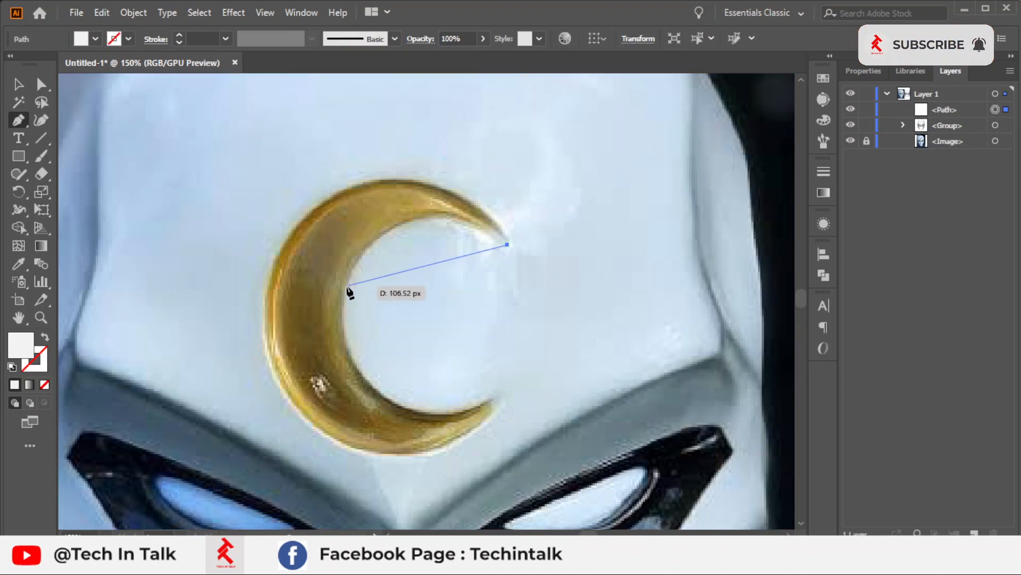
{"action": "left_click_drag", "start_coordinate": [346, 296], "coordinate": [323, 387]}
{"action": "left_click_drag", "start_coordinate": [283, 416], "coordinate": [280, 424]}
{"action": "key", "text": "ctrl+z"}
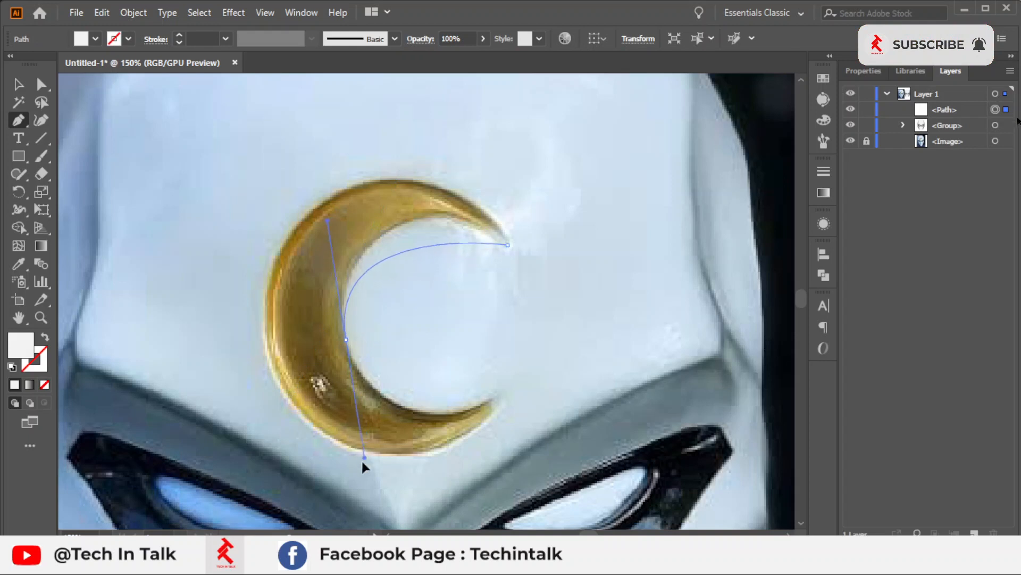
{"action": "left_click_drag", "start_coordinate": [362, 519], "coordinate": [362, 519]}
{"action": "key", "text": "ctrl+z"}
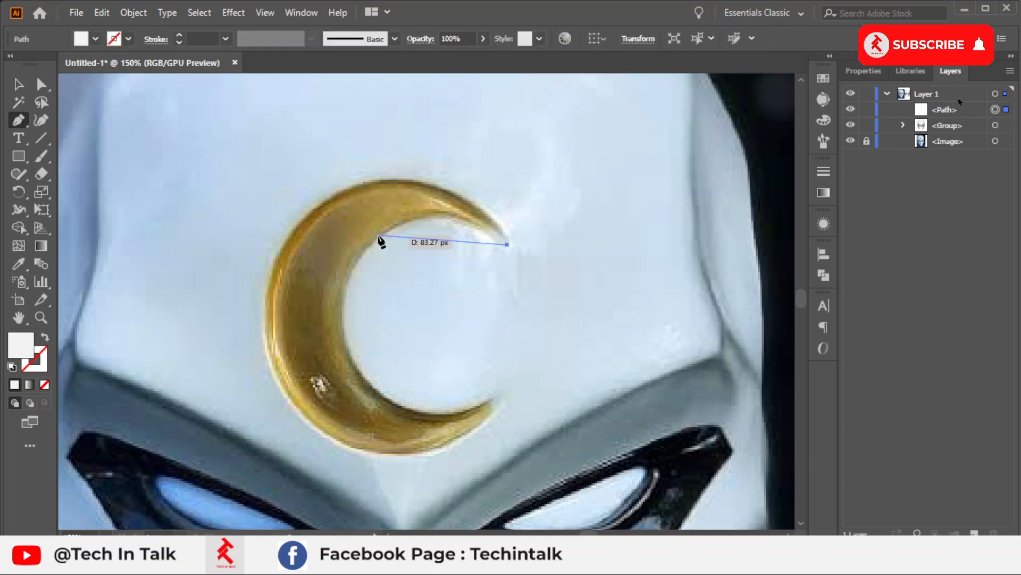
- Trace the crescent's inner edge to the lower tip and its outer edge back, closing the path at the upper tip
{"action": "left_click_drag", "start_coordinate": [383, 236], "coordinate": [321, 283]}
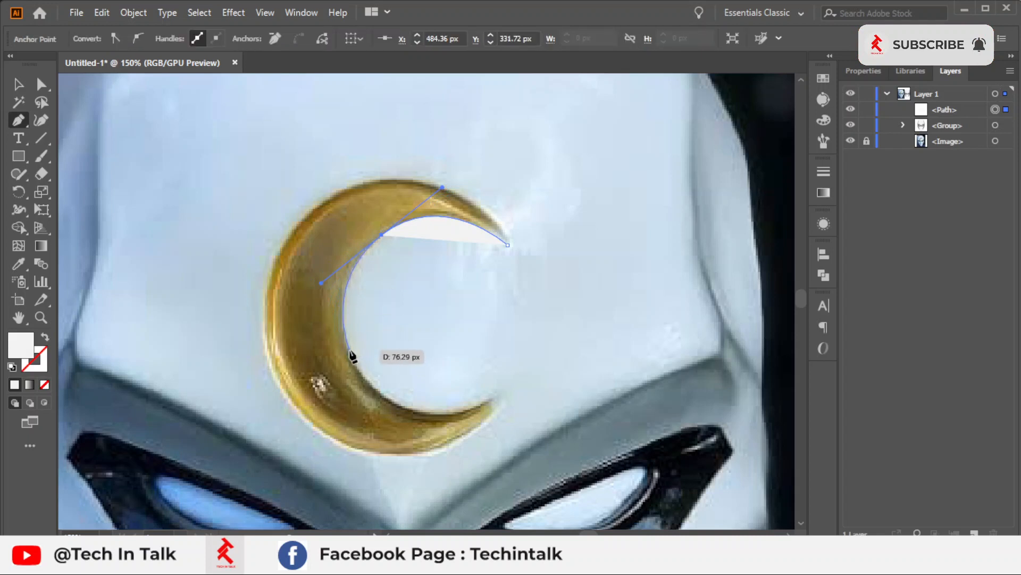
{"action": "left_click", "coordinate": [348, 350]}
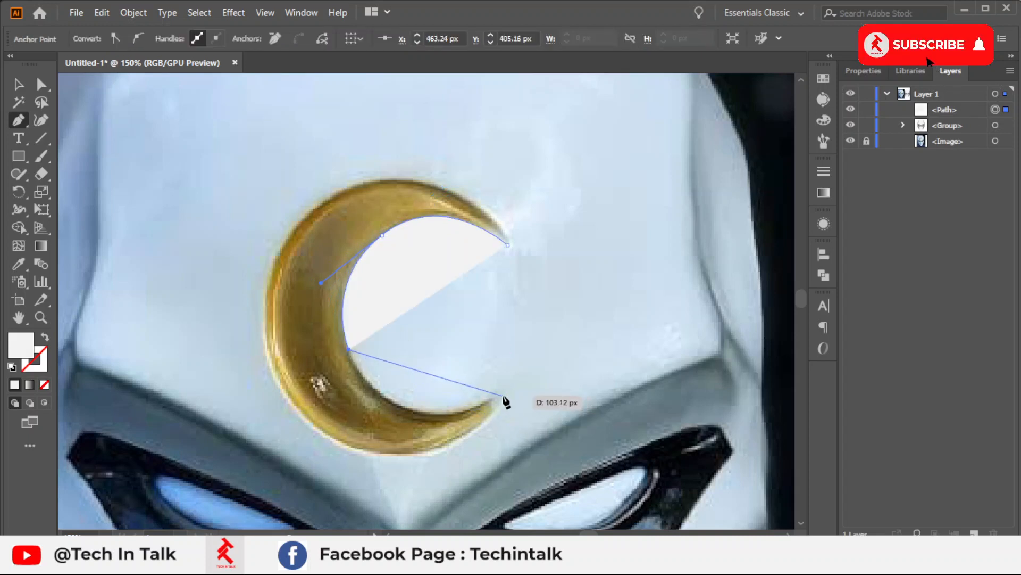
{"action": "left_click_drag", "start_coordinate": [502, 394], "coordinate": [617, 326]}
{"action": "left_click_drag", "start_coordinate": [503, 394], "coordinate": [261, 432]}
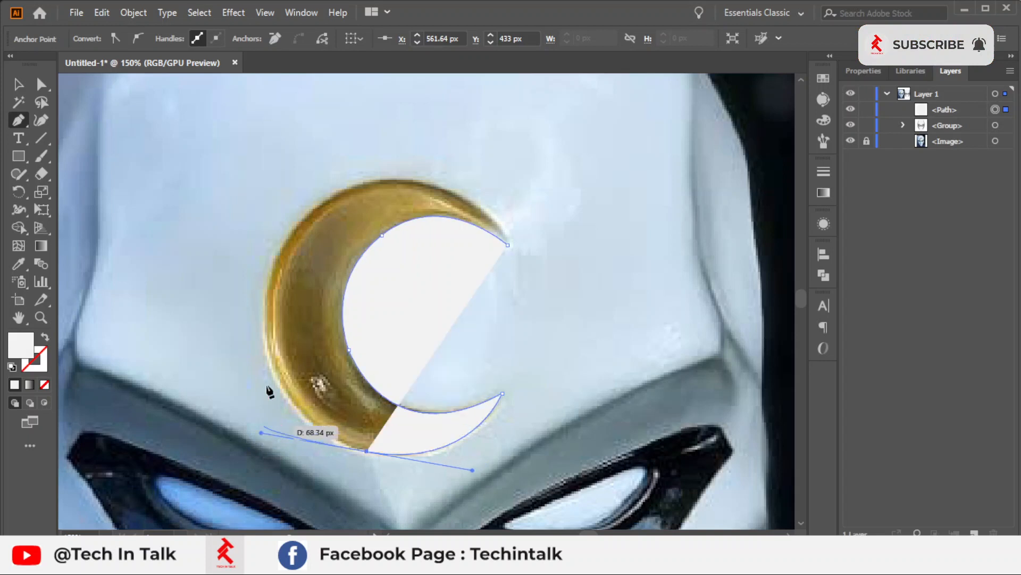
{"action": "left_click", "coordinate": [265, 321]}
{"action": "left_click_drag", "start_coordinate": [344, 192], "coordinate": [409, 174]}
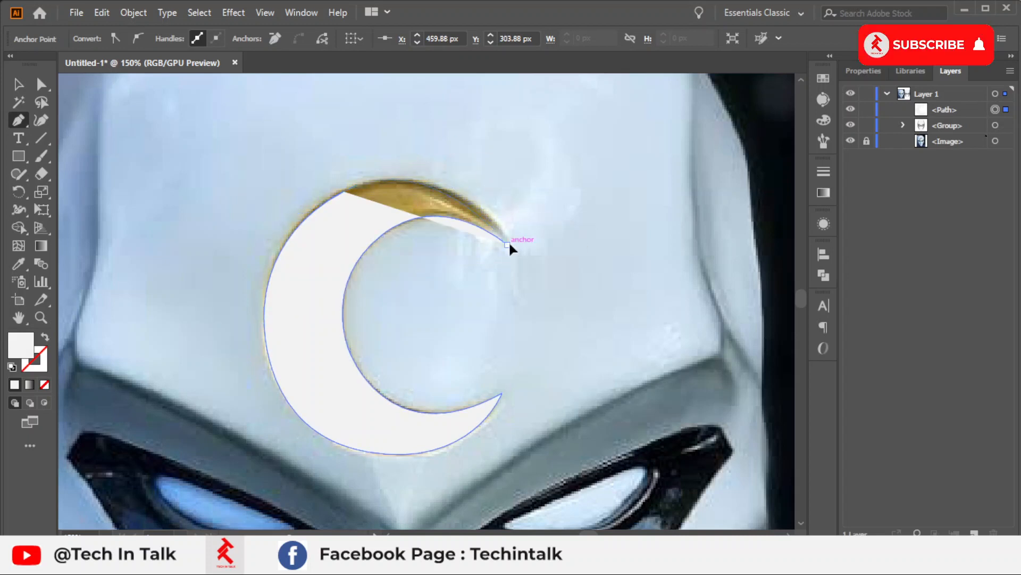
{"action": "left_click_drag", "start_coordinate": [507, 244], "coordinate": [509, 264]}
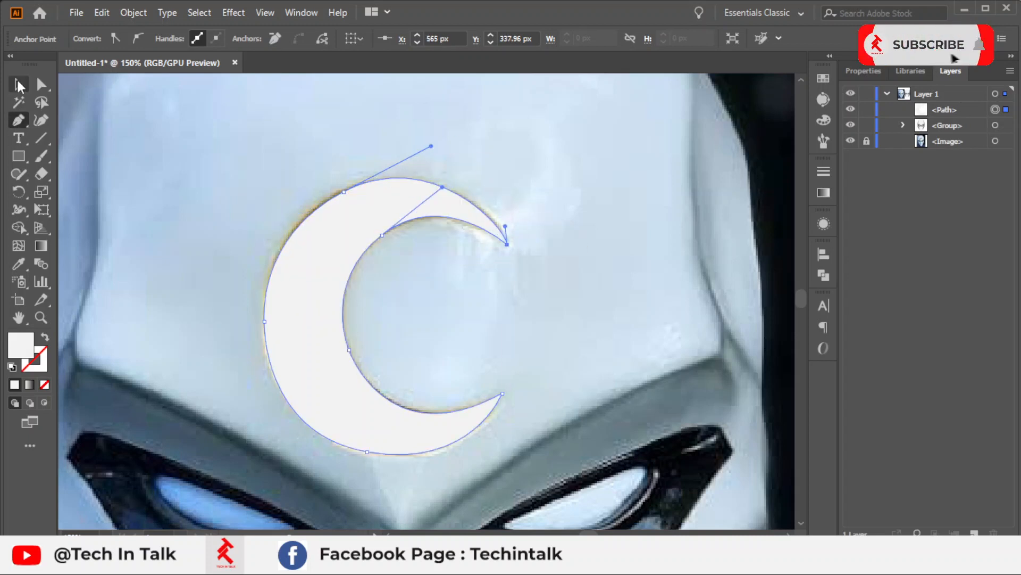
- Move the traced crescent from the reference photo onto the forehead of the vector mask
{"action": "left_click", "coordinate": [18, 84]}
{"action": "scroll", "coordinate": [140, 156], "scroll_direction": "down", "scroll_amount": 1}
{"action": "scroll", "coordinate": [139, 158], "scroll_direction": "down", "scroll_amount": 2}
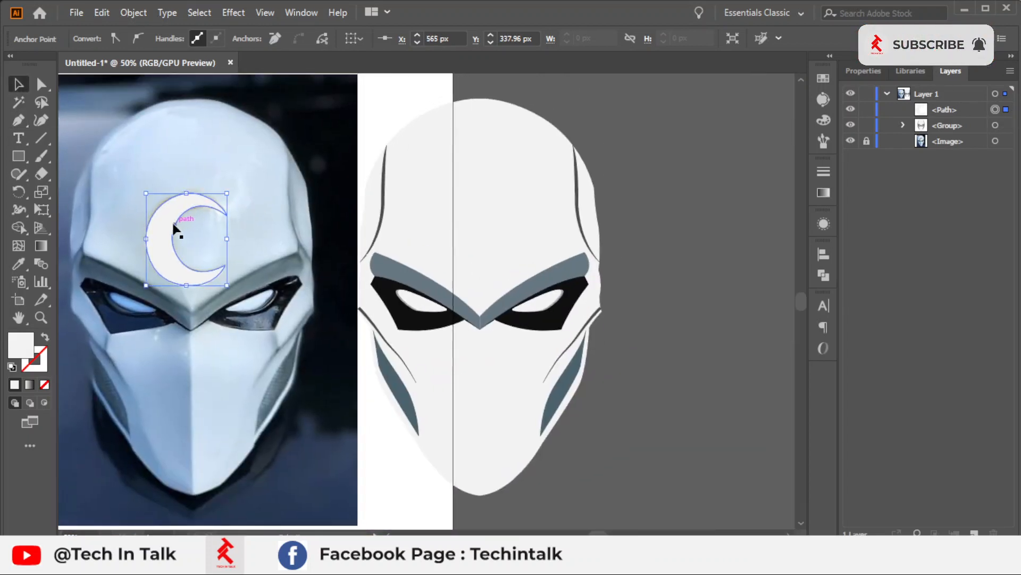
{"action": "left_click_drag", "start_coordinate": [174, 228], "coordinate": [458, 201]}
- Fill the forehead crescent with the bright gold sampled from the outer edge of the photo's crescent, and deselect it
{"action": "left_click", "coordinate": [18, 262]}
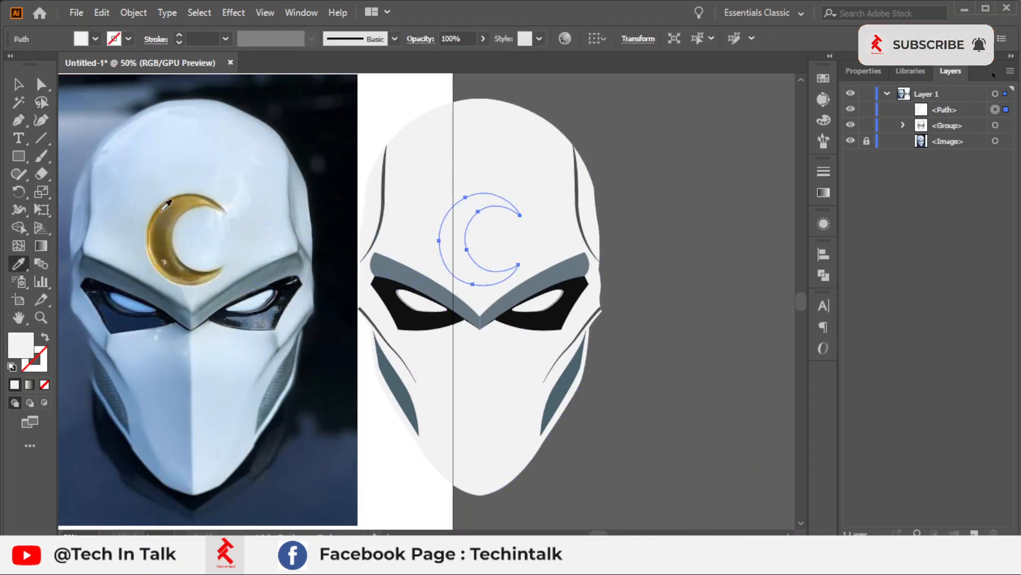
{"action": "left_click", "coordinate": [168, 219]}
{"action": "left_click", "coordinate": [169, 222]}
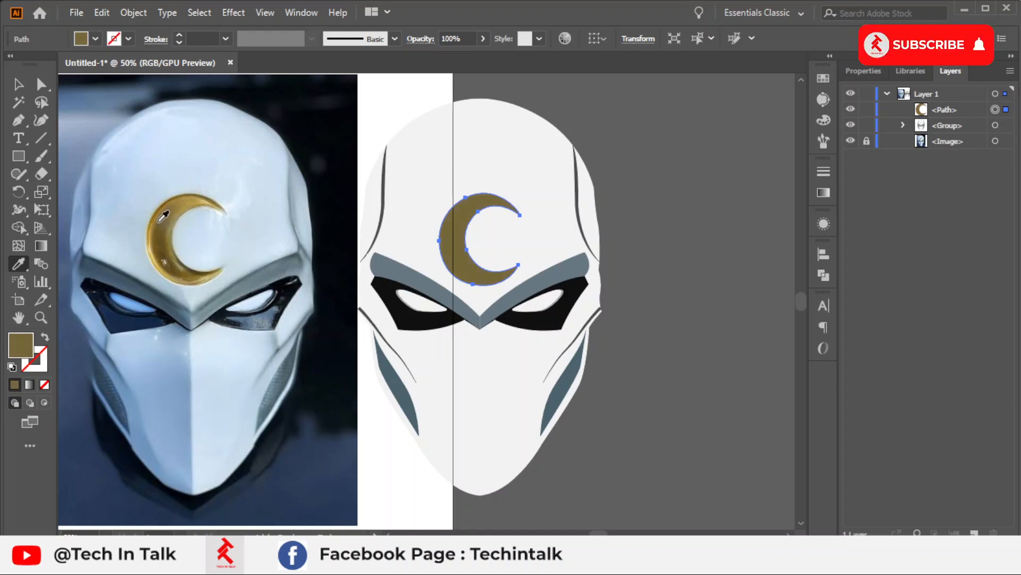
{"action": "scroll", "coordinate": [168, 214], "scroll_direction": "up", "scroll_amount": 4}
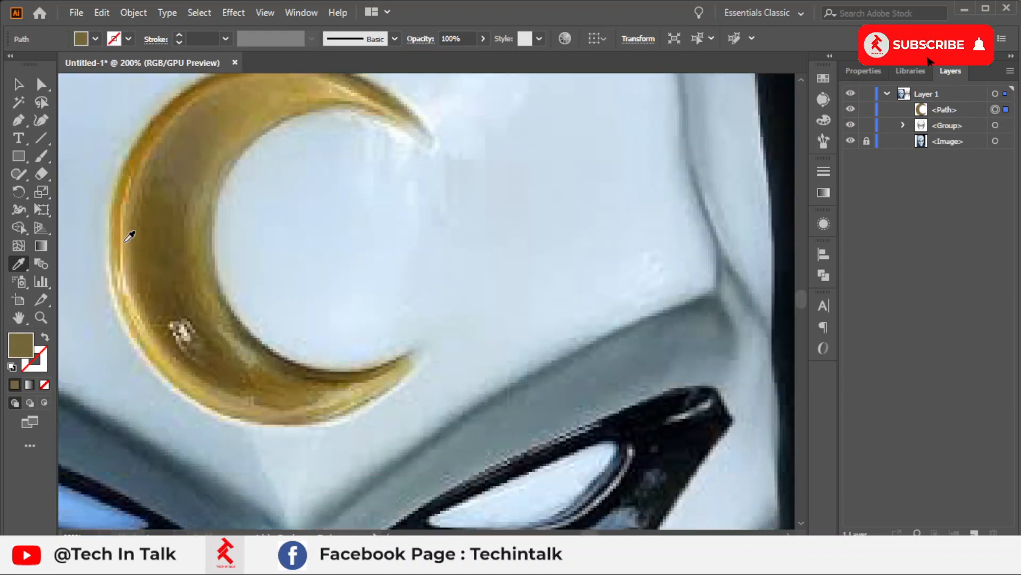
{"action": "left_click", "coordinate": [122, 207]}
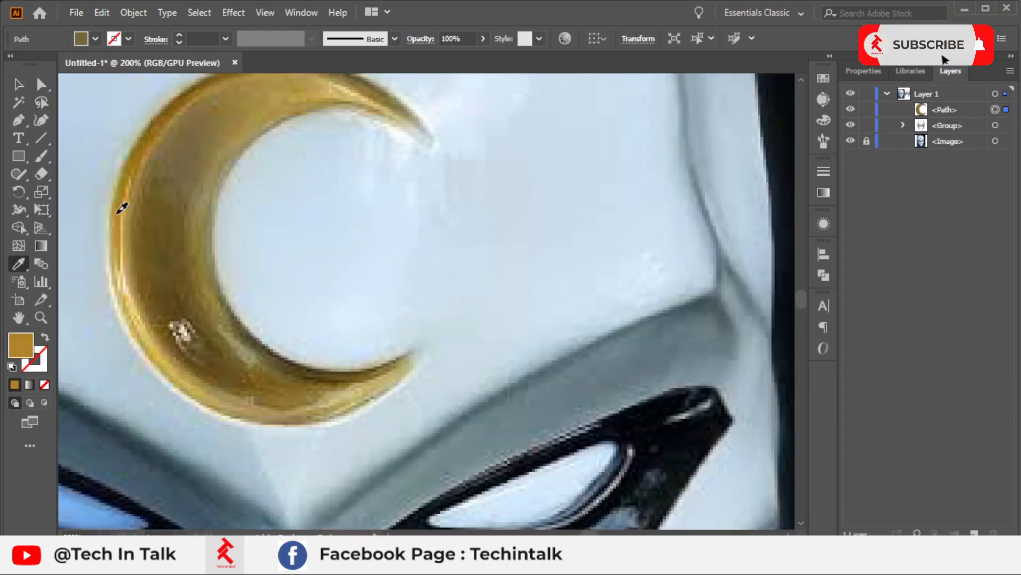
{"action": "scroll", "coordinate": [231, 192], "scroll_direction": "down", "scroll_amount": 5}
{"action": "left_click_drag", "start_coordinate": [259, 194], "coordinate": [295, 242]}
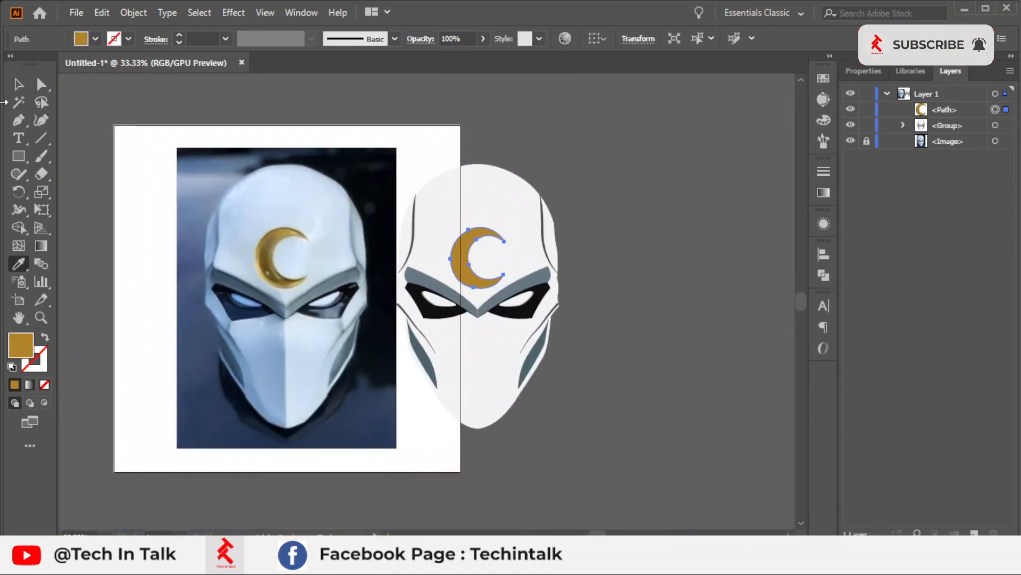
{"action": "left_click", "coordinate": [20, 88]}
{"action": "left_click", "coordinate": [250, 129]}
{"action": "left_click_drag", "start_coordinate": [346, 133], "coordinate": [424, 112]}
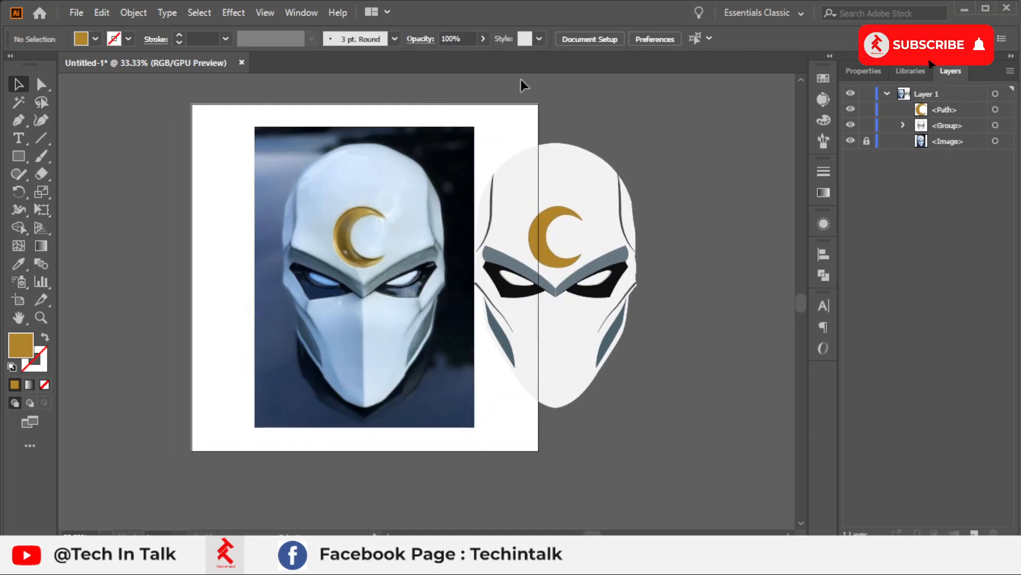
- Move the vector mask and its crescent farther right, and unlock the reference photo and shift it left
{"action": "left_click_drag", "start_coordinate": [601, 318], "coordinate": [715, 424]}
{"action": "left_click_drag", "start_coordinate": [573, 239], "coordinate": [628, 241]}
{"action": "left_click", "coordinate": [435, 221]}
{"action": "left_click", "coordinate": [866, 140]}
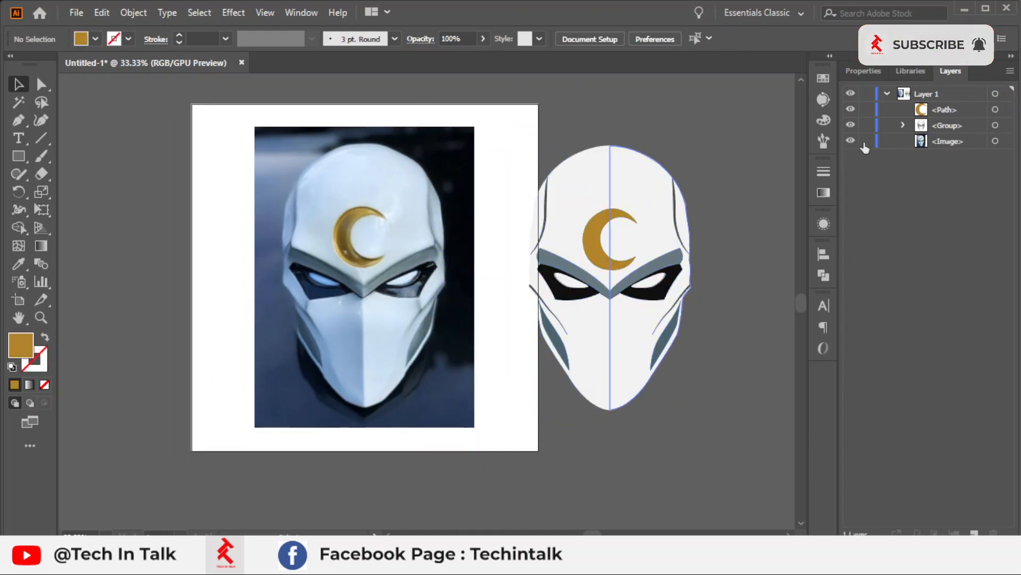
{"action": "left_click_drag", "start_coordinate": [404, 246], "coordinate": [274, 246]}
- Select the whole vector mask with its crescent and move it right, fully clear of the artboard
{"action": "left_click_drag", "start_coordinate": [520, 136], "coordinate": [750, 470]}
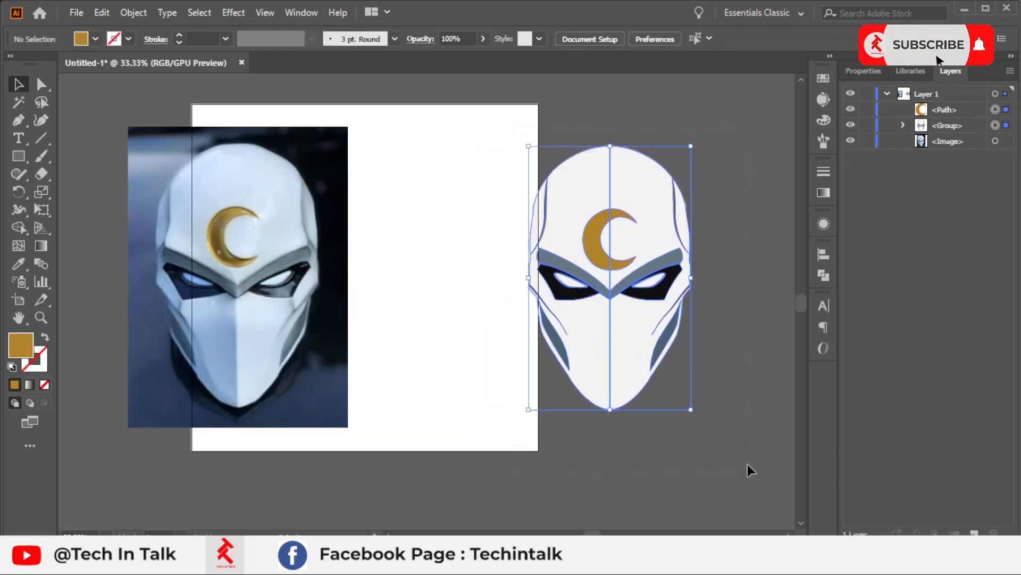
{"action": "left_click_drag", "start_coordinate": [655, 277], "coordinate": [699, 280]}
{"action": "left_click_drag", "start_coordinate": [756, 244], "coordinate": [607, 233]}
{"action": "left_click", "coordinate": [674, 222]}
{"action": "scroll", "coordinate": [512, 230], "scroll_direction": "up", "scroll_amount": 1}
{"action": "scroll", "coordinate": [251, 258], "scroll_direction": "down", "scroll_amount": 1}
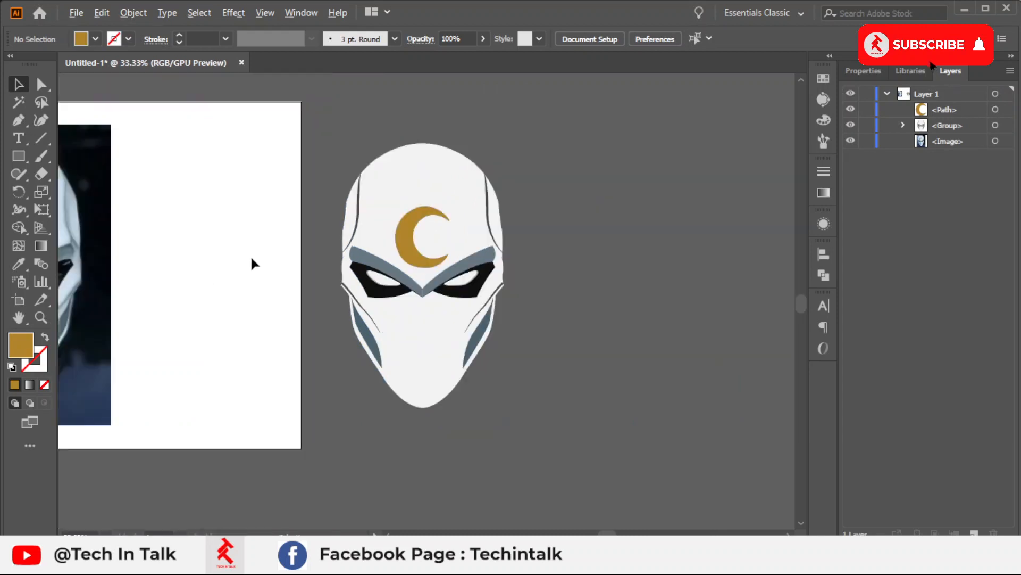
- Move the reference photo right, back inside the artboard and near the vector mask
{"action": "left_click_drag", "start_coordinate": [251, 258], "coordinate": [333, 278]}
{"action": "left_click_drag", "start_coordinate": [173, 277], "coordinate": [342, 277]}
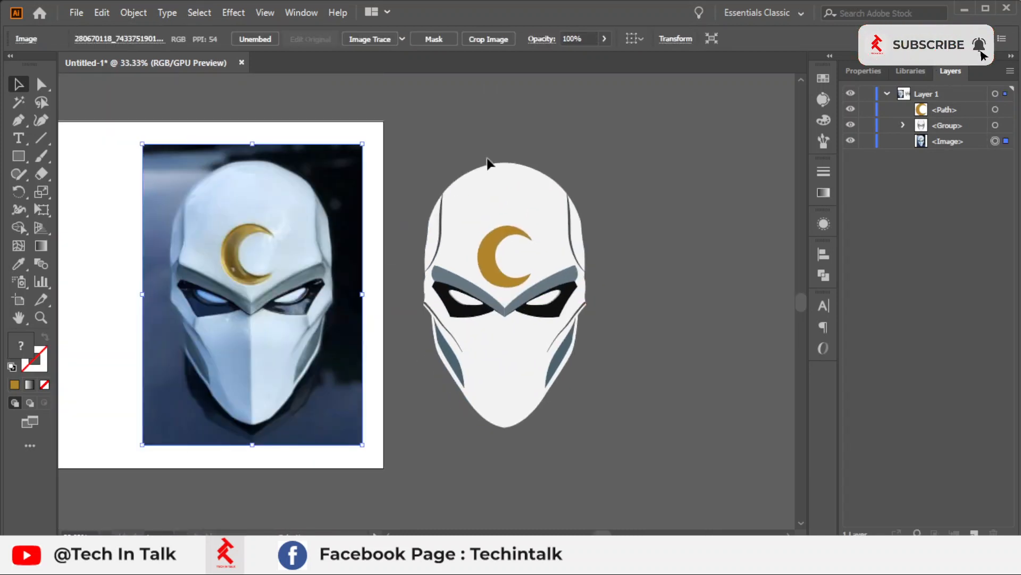
{"action": "left_click", "coordinate": [488, 159]}
{"action": "scroll", "coordinate": [551, 290], "scroll_direction": "up", "scroll_amount": 2}
{"action": "left_click_drag", "start_coordinate": [589, 244], "coordinate": [620, 201]}
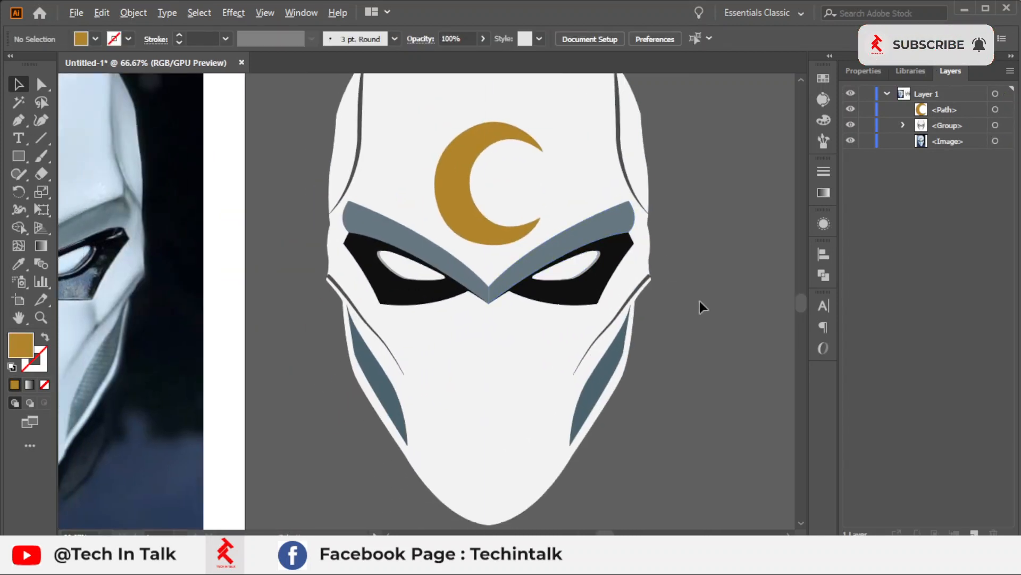
{"action": "scroll", "coordinate": [700, 301], "scroll_direction": "down", "scroll_amount": 1}
{"action": "left_click_drag", "start_coordinate": [700, 303], "coordinate": [736, 296]}
{"action": "left_click", "coordinate": [583, 410]}
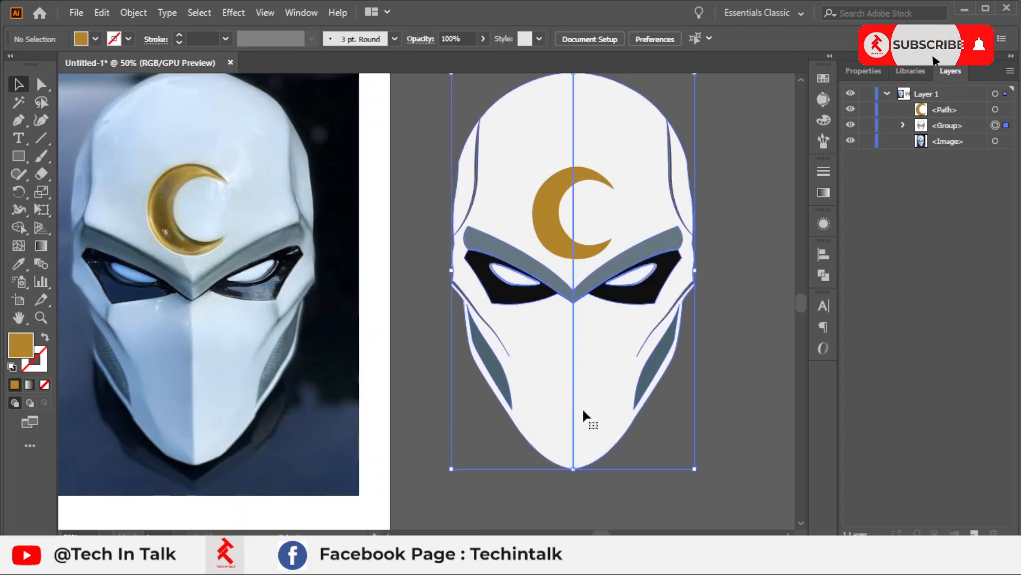
{"action": "left_click", "coordinate": [707, 308]}
{"action": "left_click_drag", "start_coordinate": [401, 308], "coordinate": [373, 271]}
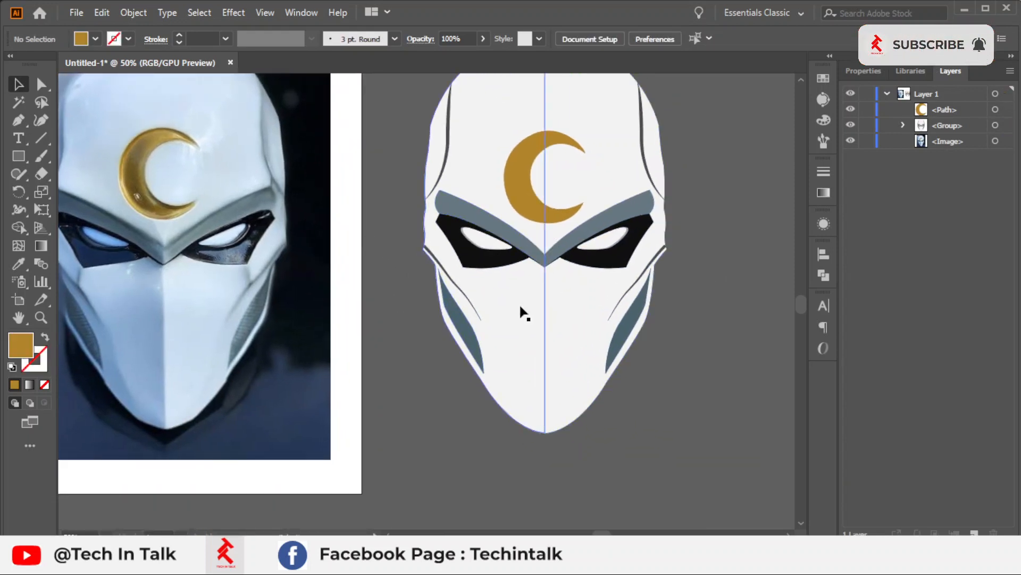
{"action": "scroll", "coordinate": [60, 259], "scroll_direction": "up", "scroll_amount": 1}
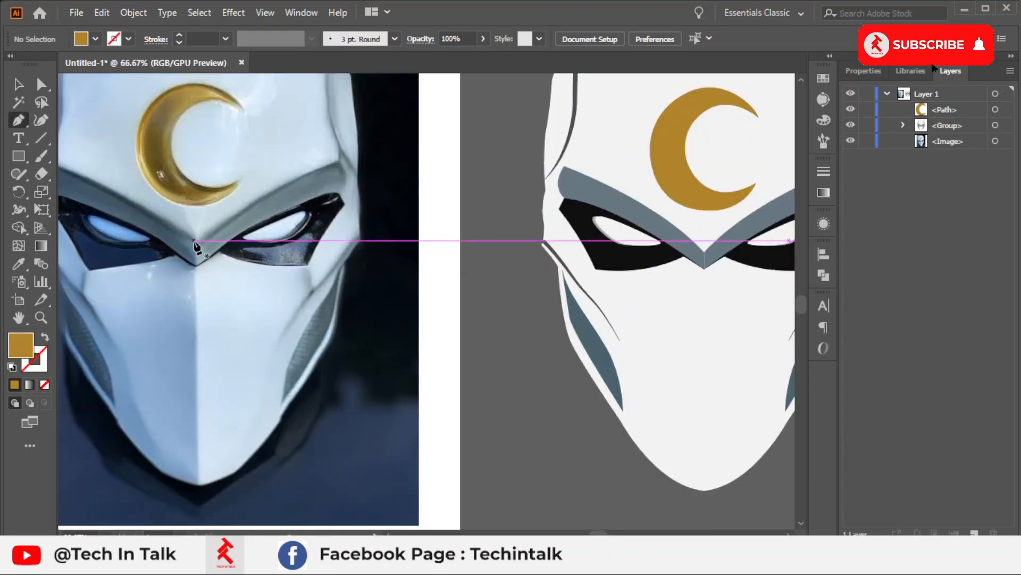
{"action": "left_click", "coordinate": [197, 241]}
{"action": "left_click", "coordinate": [199, 484]}
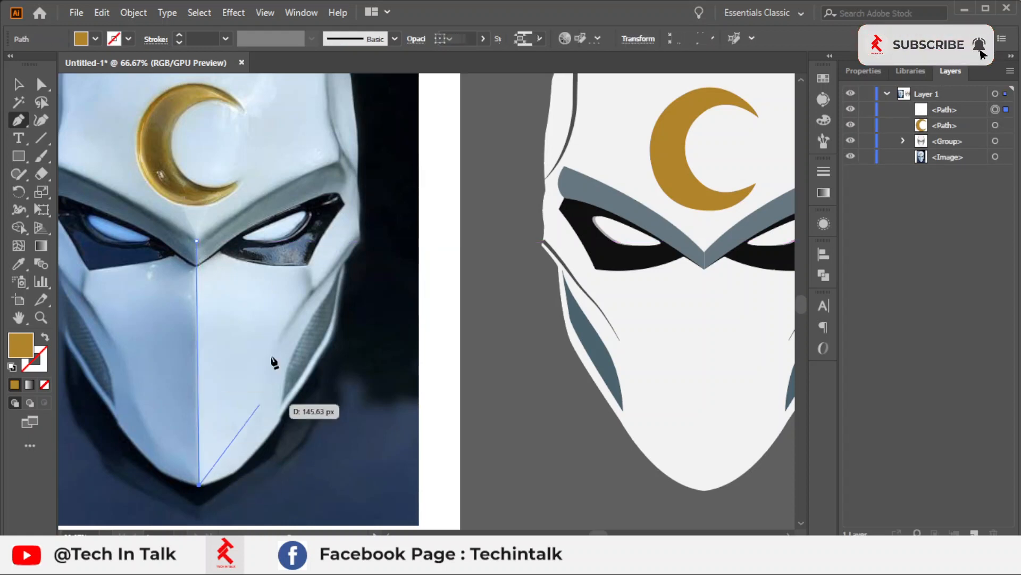
{"action": "scroll", "coordinate": [243, 434], "scroll_direction": "down", "scroll_amount": 2}
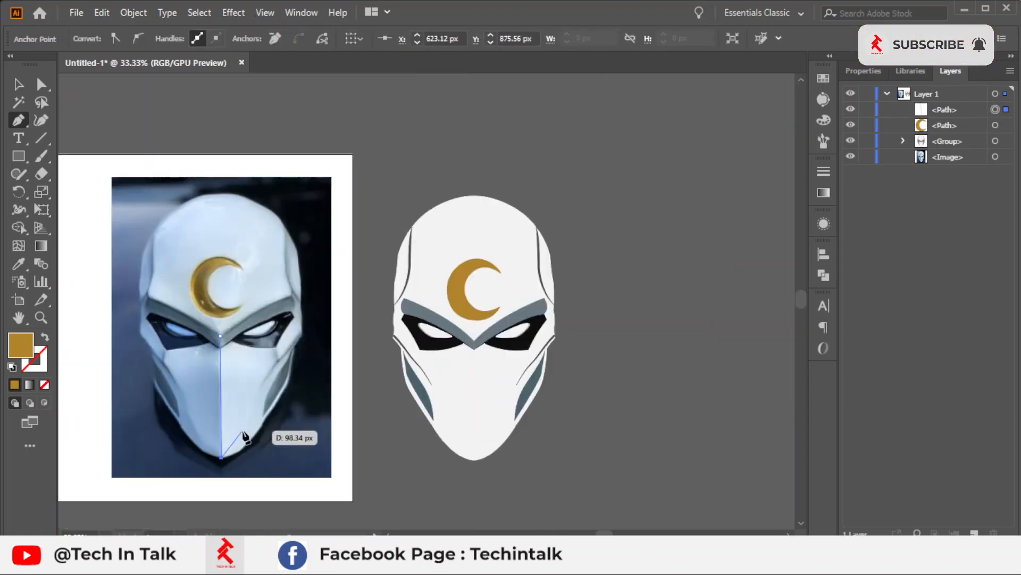
{"action": "key", "text": "Escape"}
{"action": "scroll", "coordinate": [232, 419], "scroll_direction": "down", "scroll_amount": 1}
{"action": "left_click_drag", "start_coordinate": [239, 407], "coordinate": [342, 339]}
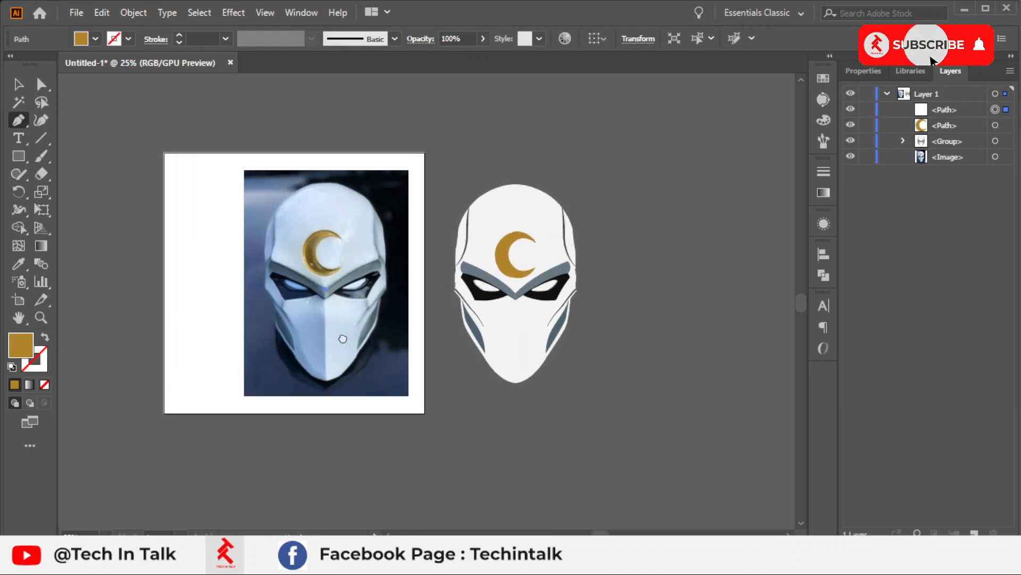
- Start a Pen path on the photo from the chin tip up the centre line to the brow point and across to the left eye's lower outer corner
{"action": "scroll", "coordinate": [336, 351], "scroll_direction": "up", "scroll_amount": 3}
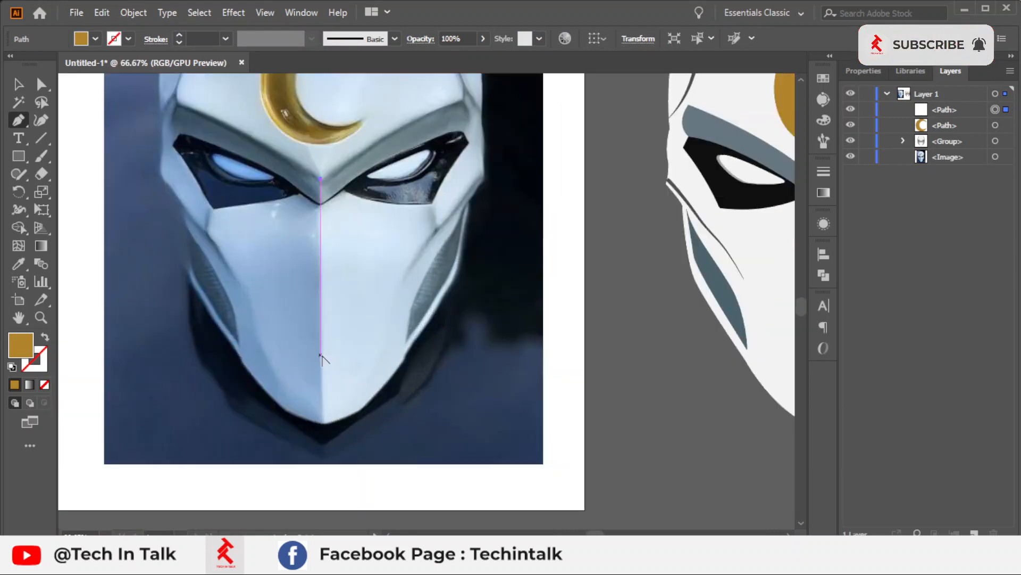
{"action": "left_click", "coordinate": [319, 180]}
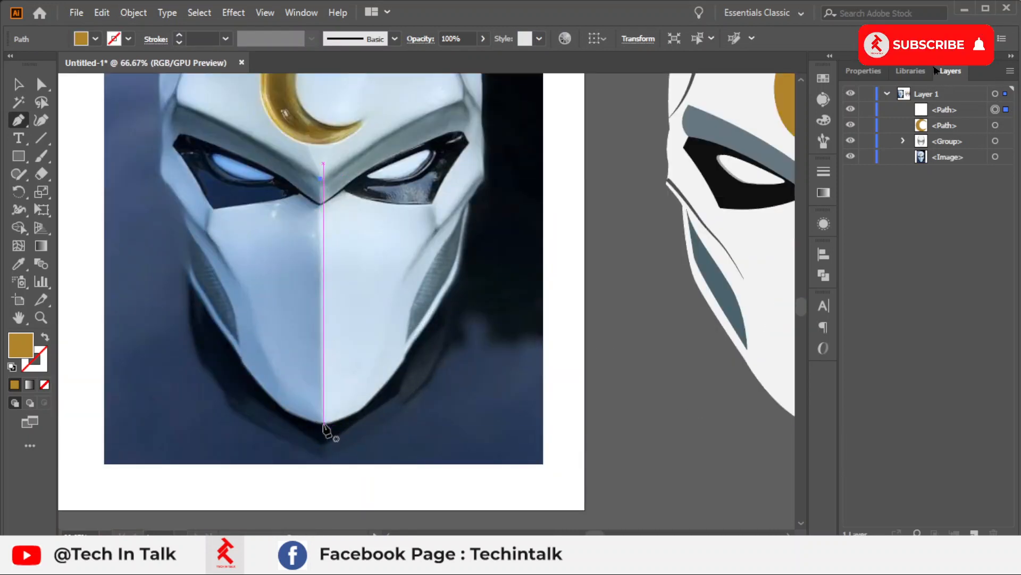
{"action": "left_click", "coordinate": [323, 422]}
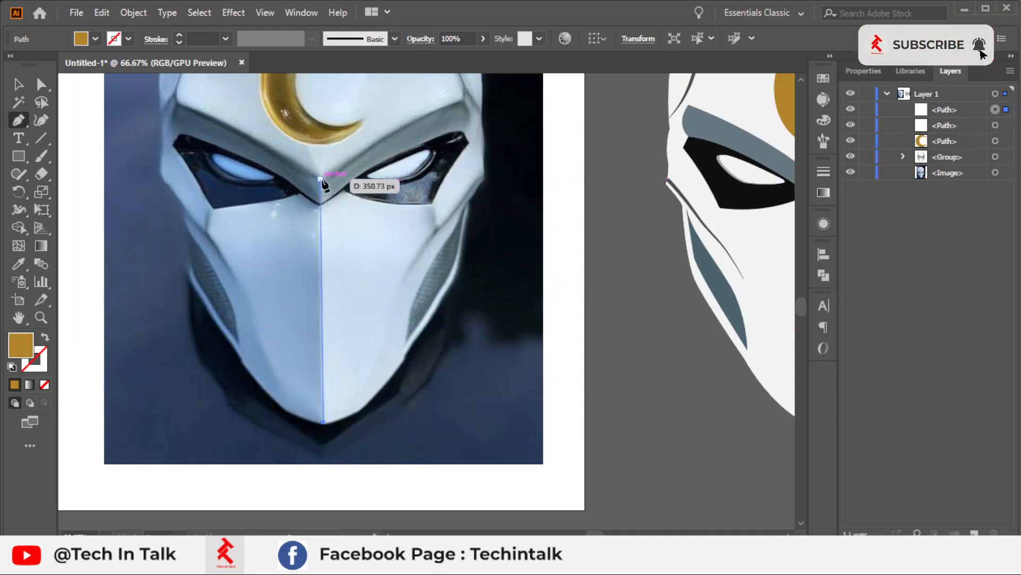
{"action": "left_click_drag", "start_coordinate": [320, 180], "coordinate": [293, 207]}
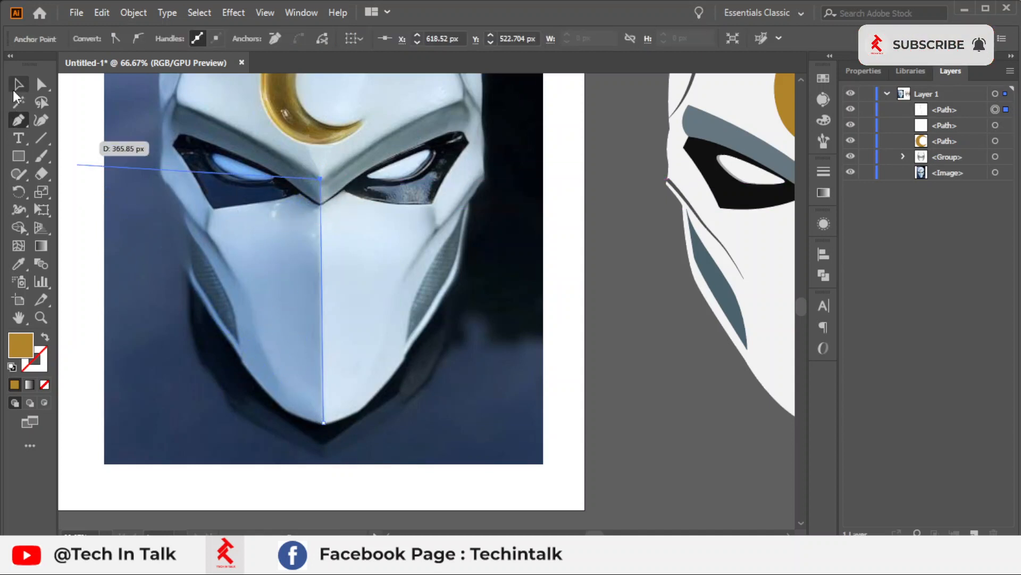
{"action": "scroll", "coordinate": [261, 176], "scroll_direction": "up", "scroll_amount": 3}
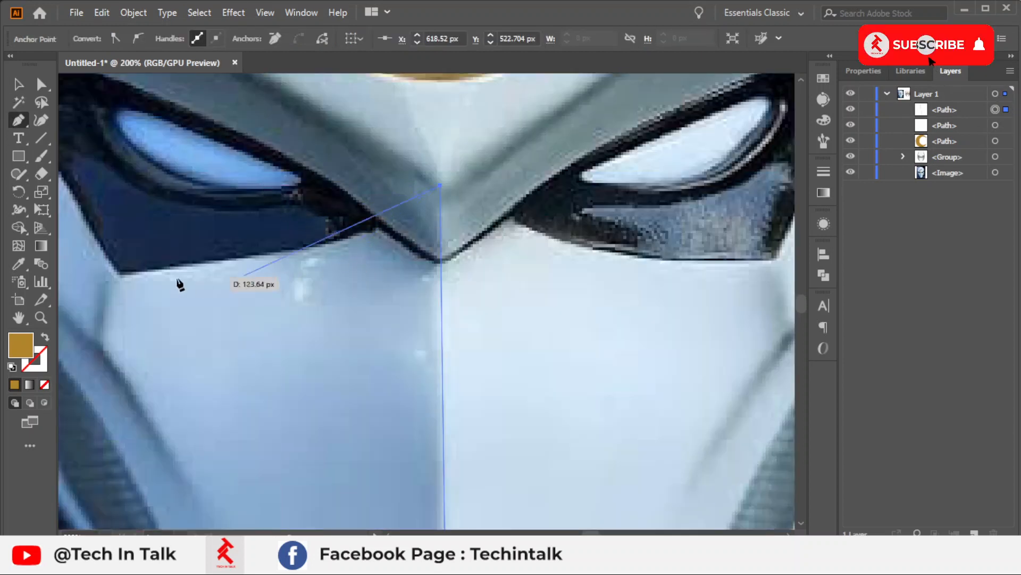
{"action": "left_click_drag", "start_coordinate": [121, 273], "coordinate": [156, 295]}
{"action": "left_click", "coordinate": [435, 273]}
{"action": "scroll", "coordinate": [428, 315], "scroll_direction": "down", "scroll_amount": 2}
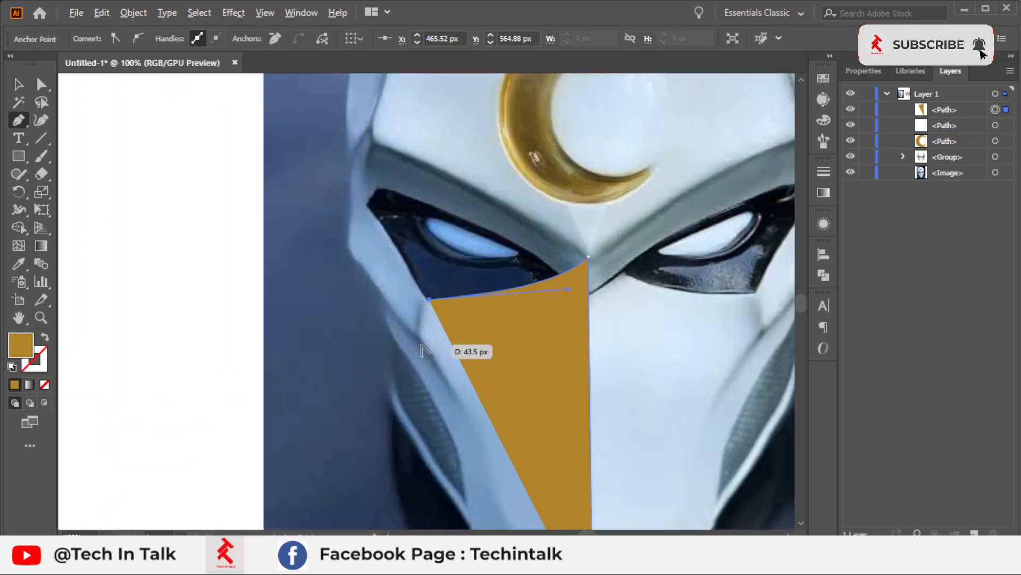
- Continue the path down the left cheek and along the jaw, closing it at the chin tip
{"action": "left_click_drag", "start_coordinate": [422, 343], "coordinate": [316, 253]}
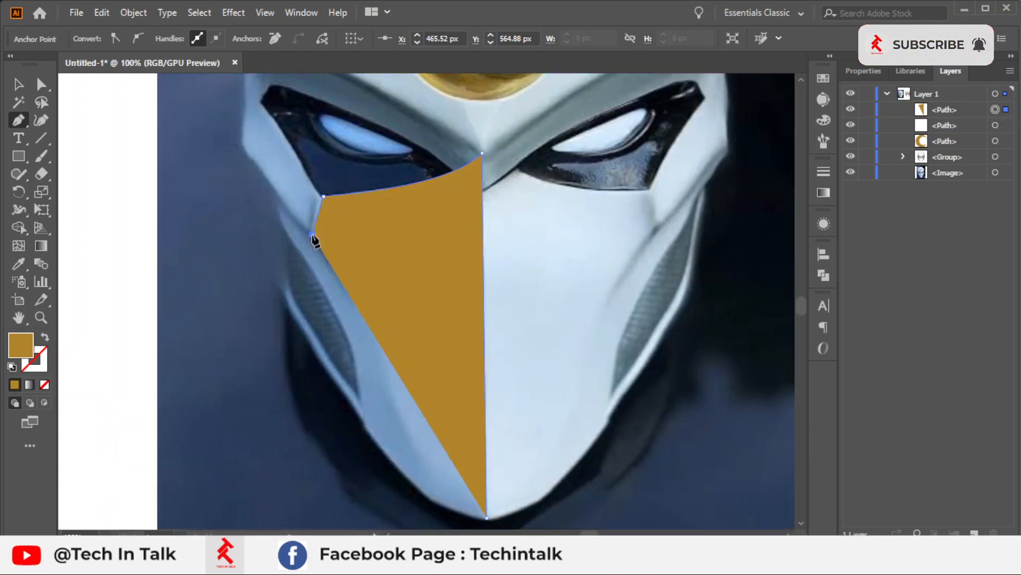
{"action": "left_click_drag", "start_coordinate": [317, 354], "coordinate": [352, 427]}
{"action": "left_click_drag", "start_coordinate": [487, 517], "coordinate": [536, 519]}
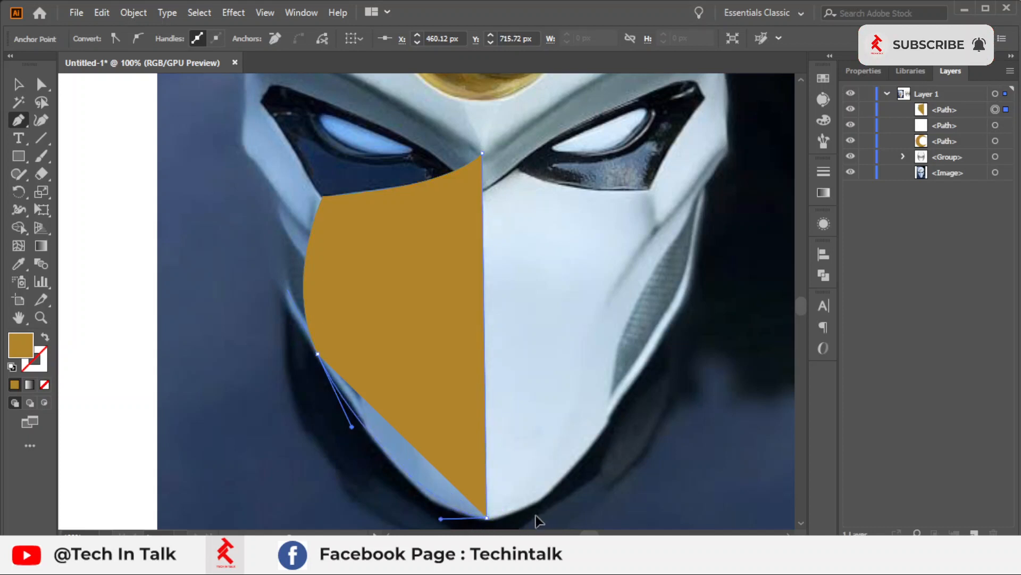
{"action": "scroll", "coordinate": [334, 366], "scroll_direction": "down", "scroll_amount": 2}
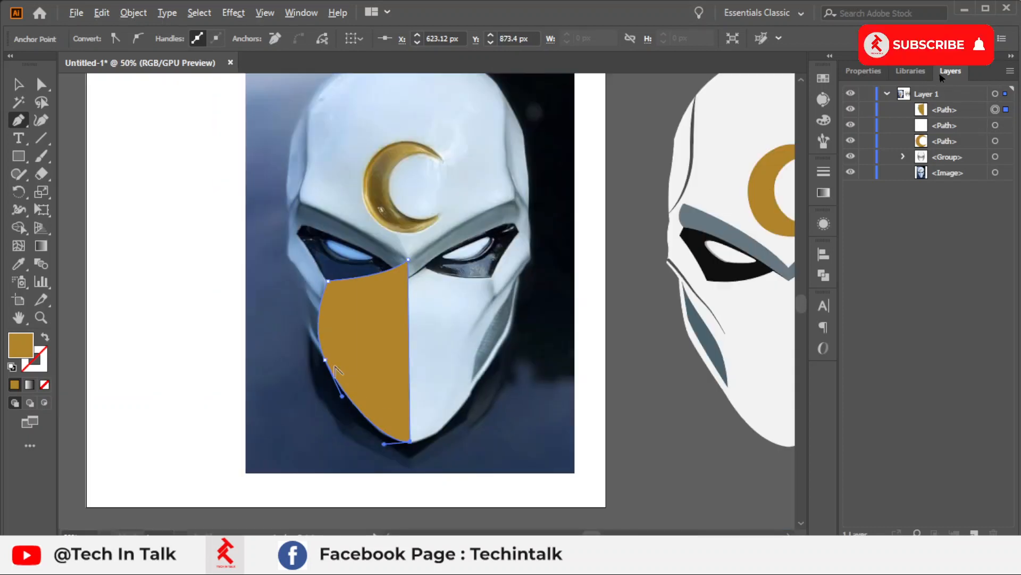
- Move the traced lower-face shape from the photo onto the left half of the vector mask
{"action": "key", "text": "v"}
{"action": "scroll", "coordinate": [187, 142], "scroll_direction": "right", "scroll_amount": 5}
{"action": "left_click_drag", "start_coordinate": [115, 321], "coordinate": [373, 423]}
- Apply a linear white-to-black gradient to the lower-face shape and set the white stop's opacity to 0%
{"action": "scroll", "coordinate": [471, 352], "scroll_direction": "up", "scroll_amount": 3}
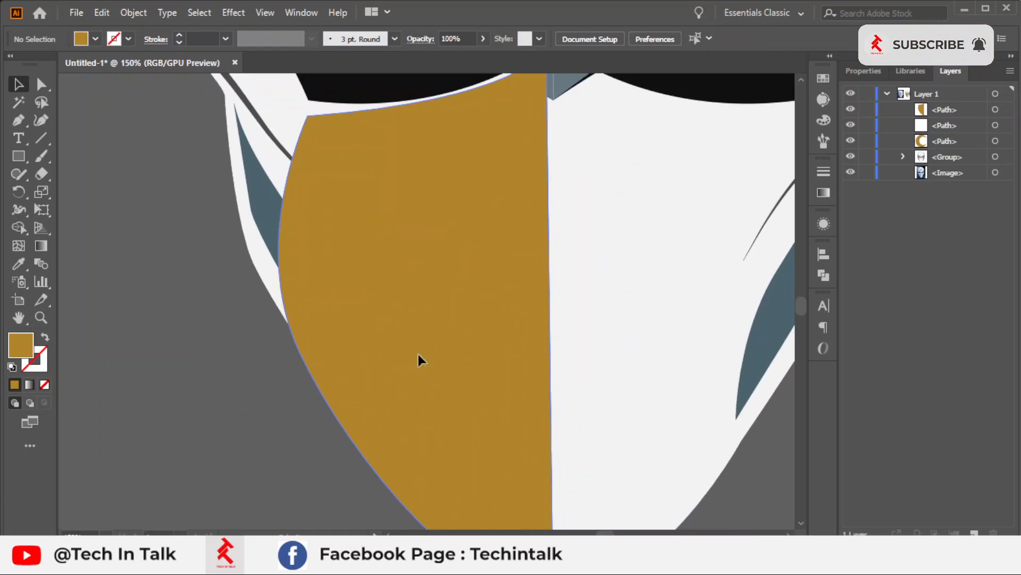
{"action": "left_click", "coordinate": [418, 354]}
{"action": "scroll", "coordinate": [418, 356], "scroll_direction": "down", "scroll_amount": 2}
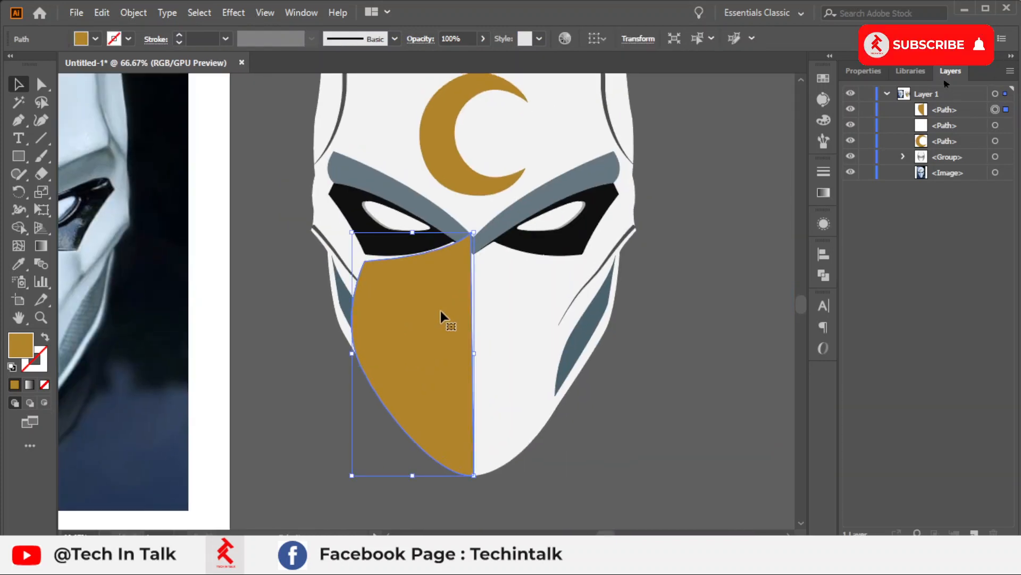
{"action": "left_click", "coordinate": [30, 385]}
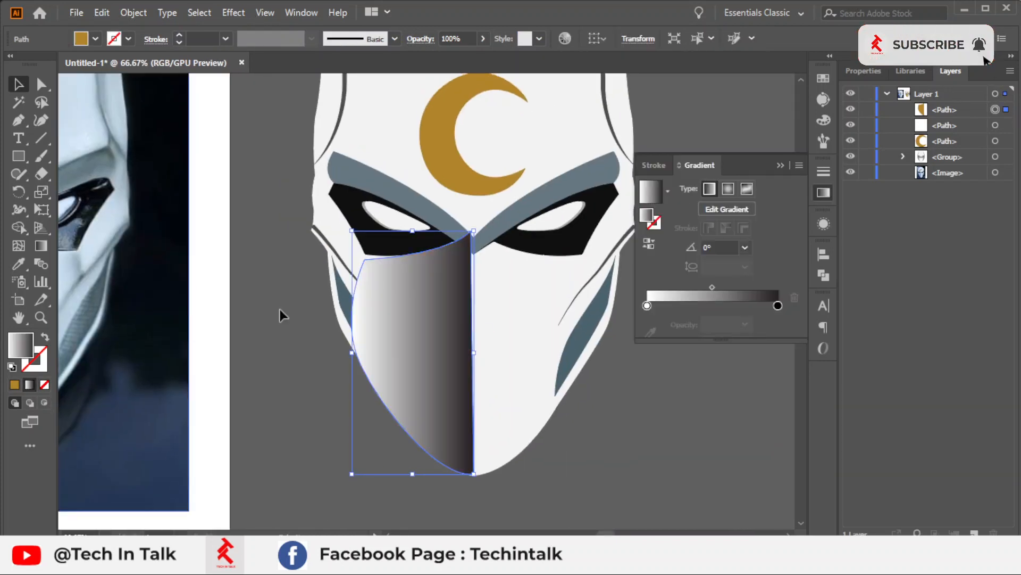
{"action": "left_click", "coordinate": [647, 306]}
{"action": "left_click", "coordinate": [744, 325]}
{"action": "left_click", "coordinate": [751, 355]}
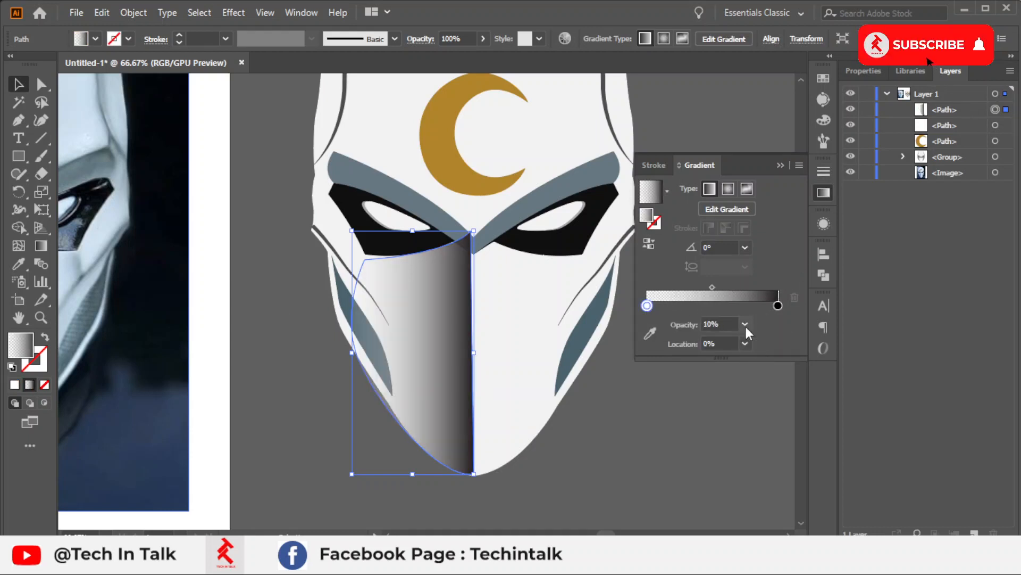
{"action": "left_click", "coordinate": [745, 324]}
{"action": "left_click", "coordinate": [755, 345]}
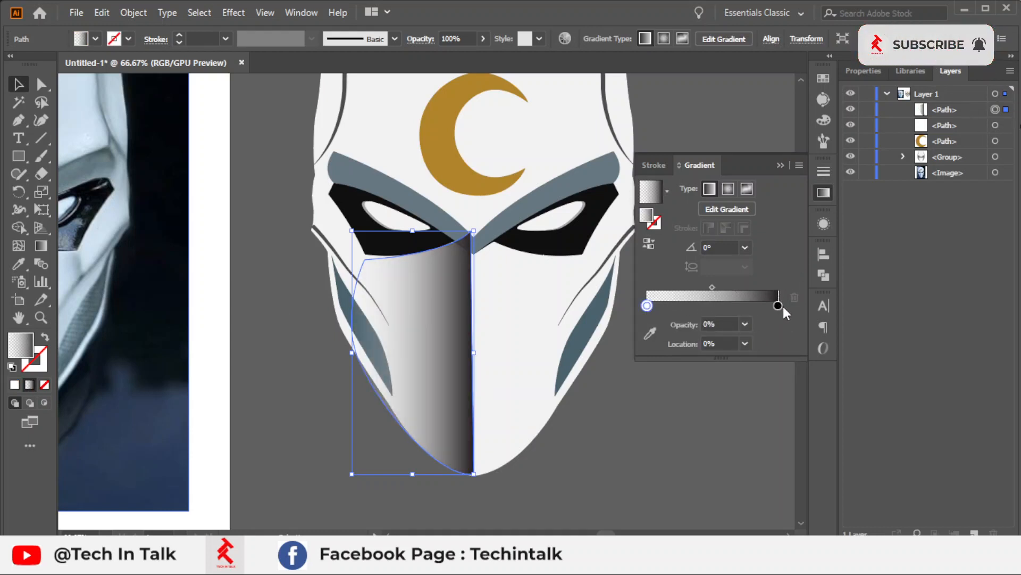
- Change the gradient's black stop to a light grey swatch
{"action": "left_click", "coordinate": [779, 307]}
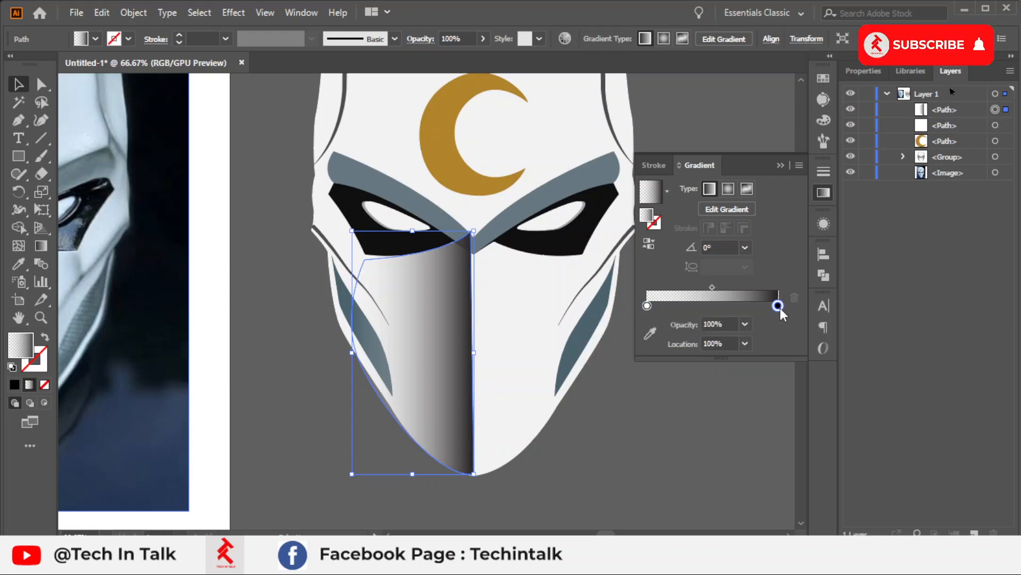
{"action": "double_click", "coordinate": [778, 307]}
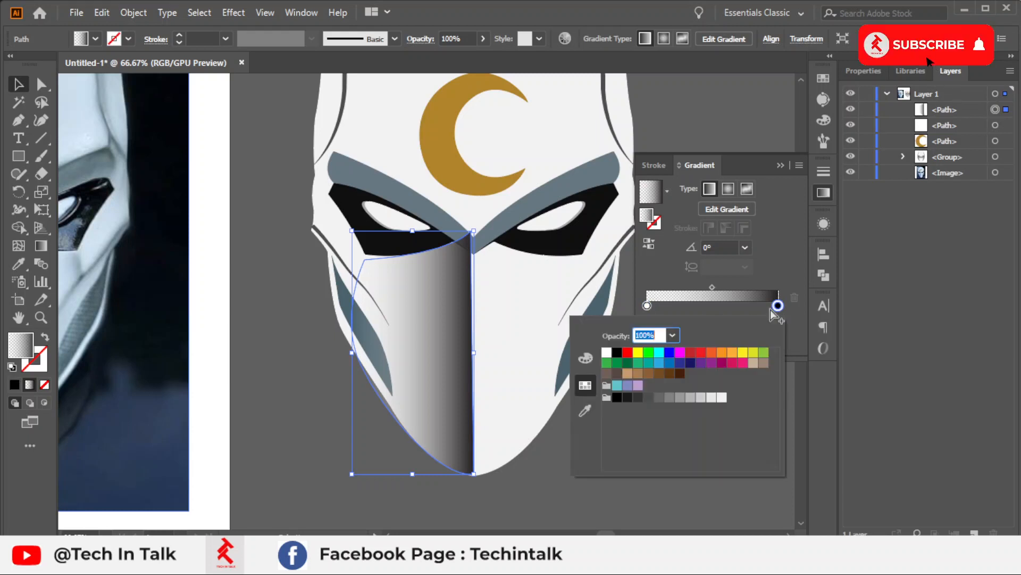
{"action": "left_click", "coordinate": [701, 398]}
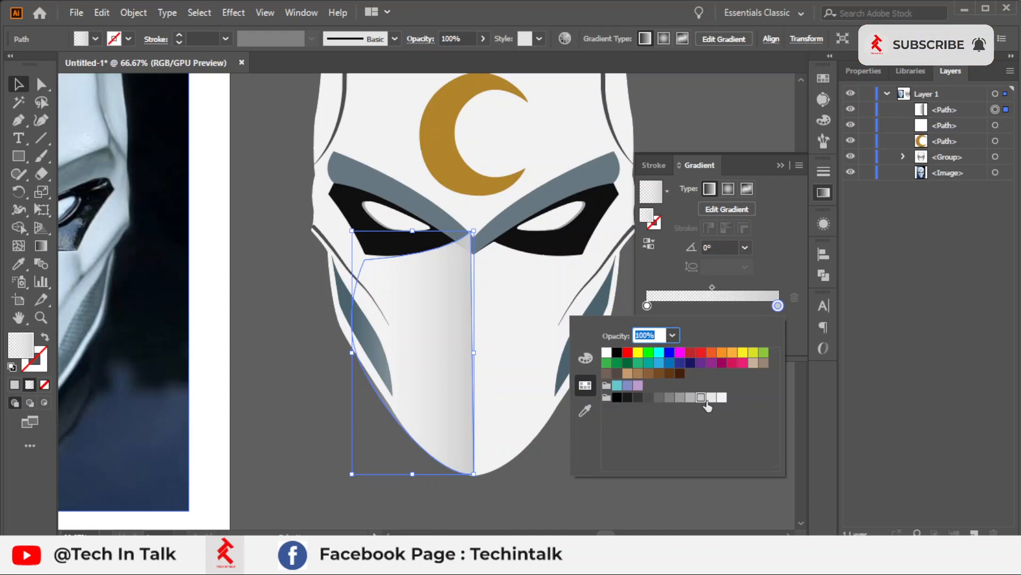
{"action": "left_click", "coordinate": [691, 398]}
{"action": "left_click", "coordinate": [701, 398]}
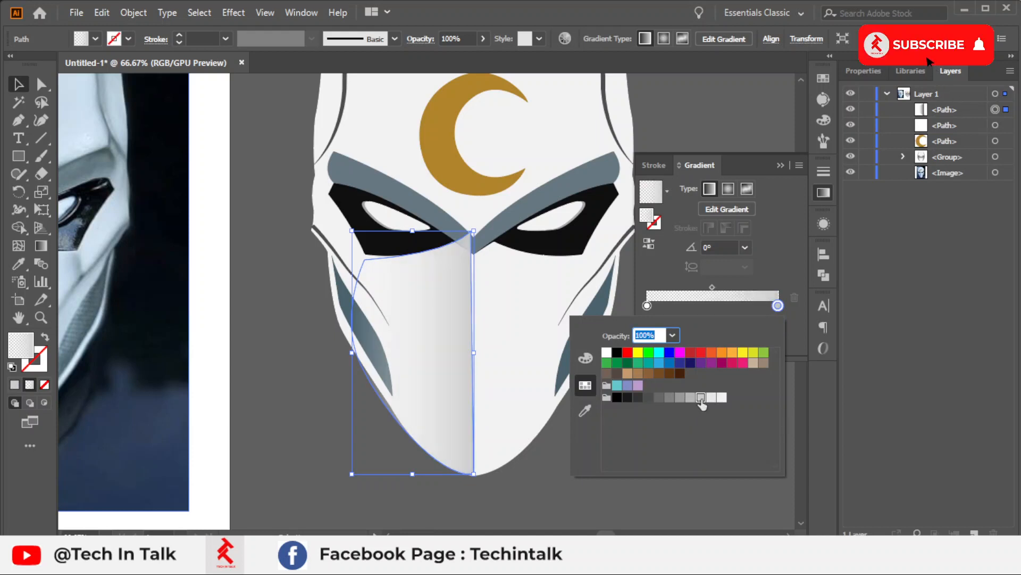
- Keep the gradient's end stop on the light grey swatch and shift the gradient midpoint to about 71%
{"action": "left_click", "coordinate": [712, 398]}
{"action": "left_click", "coordinate": [701, 398]}
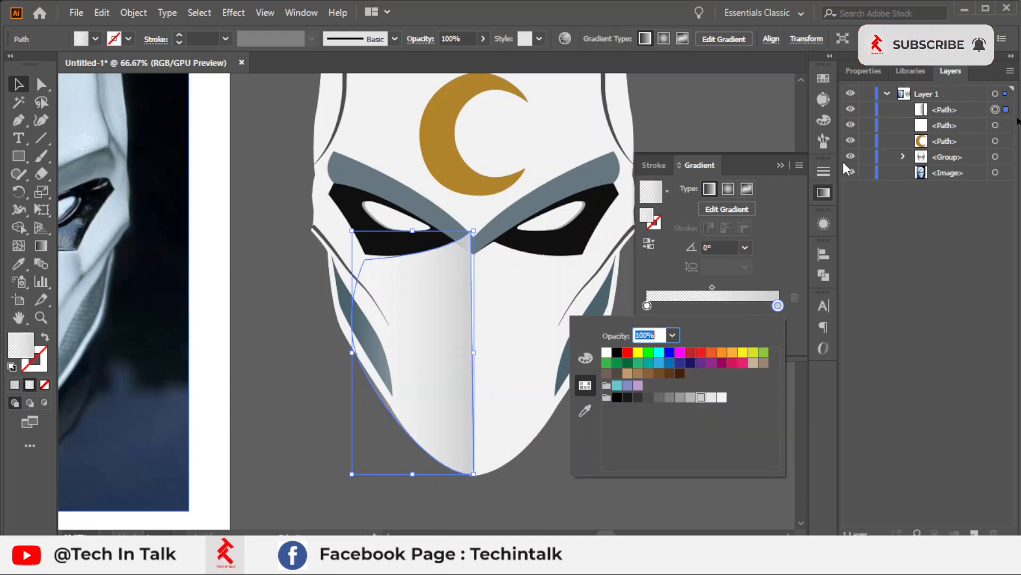
{"action": "left_click", "coordinate": [723, 288]}
{"action": "left_click_drag", "start_coordinate": [712, 287], "coordinate": [728, 287]}
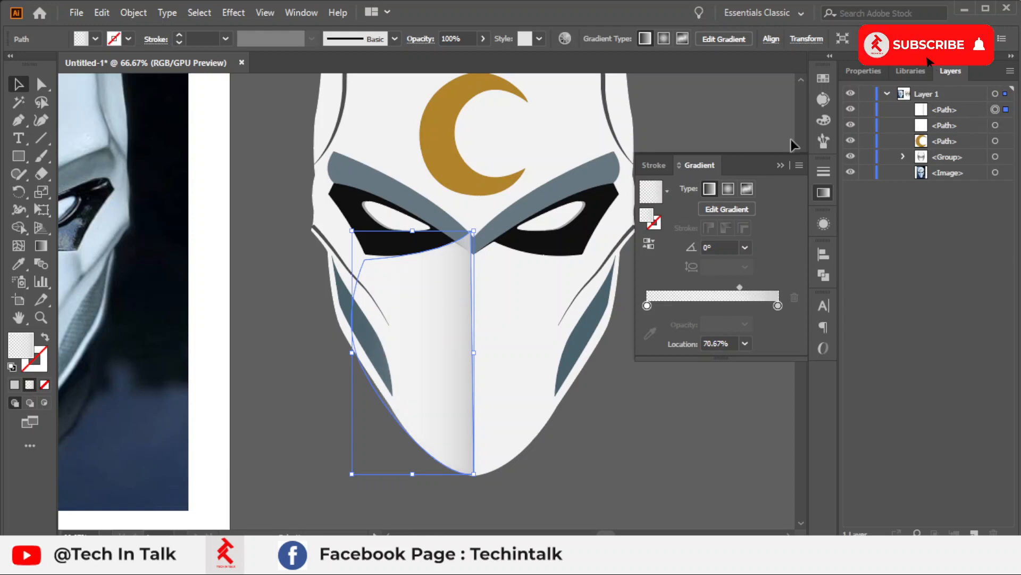
{"action": "left_click", "coordinate": [693, 301]}
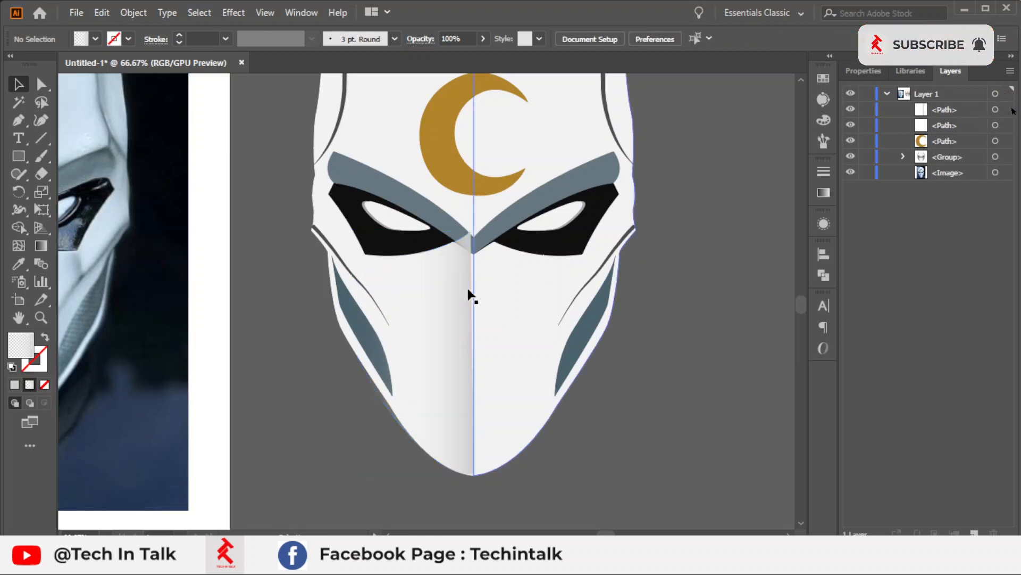
- Move the shading shape's left jaw anchor point up and outward so its curve stays inside the mask outline
{"action": "scroll", "coordinate": [384, 403], "scroll_direction": "up", "scroll_amount": 1}
{"action": "left_click", "coordinate": [389, 384]}
{"action": "scroll", "coordinate": [388, 378], "scroll_direction": "up", "scroll_amount": 1}
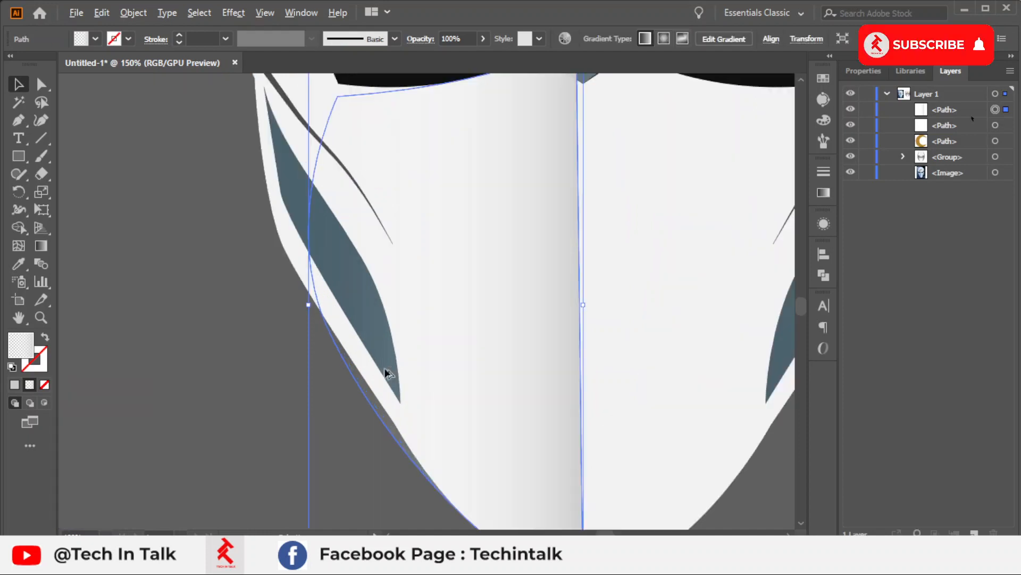
{"action": "left_click", "coordinate": [41, 85]}
{"action": "left_click_drag", "start_coordinate": [431, 321], "coordinate": [403, 278]}
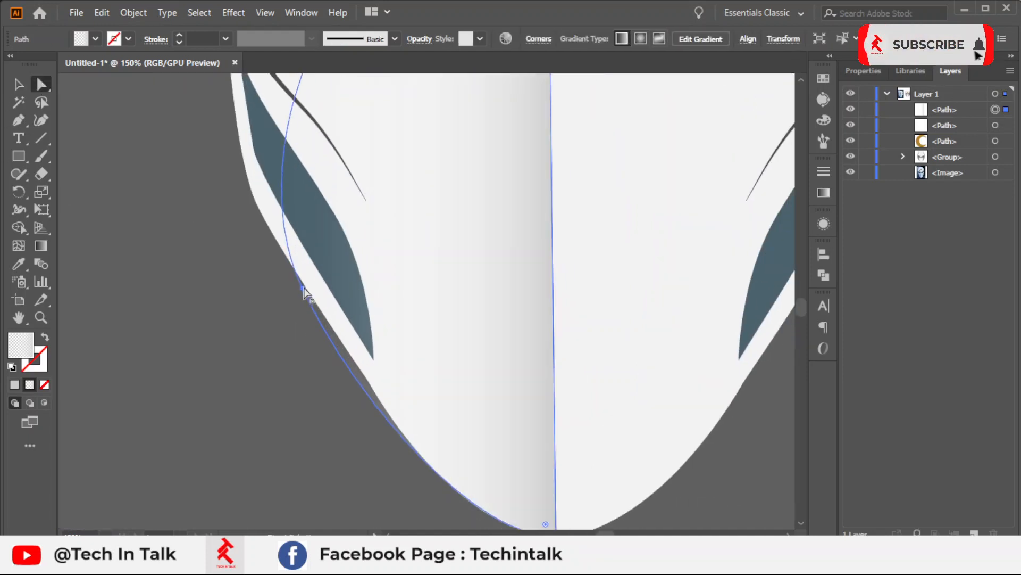
{"action": "left_click", "coordinate": [304, 290]}
{"action": "mouse_move", "coordinate": [304, 292]}
{"action": "left_mouse_down"}
{"action": "mouse_move", "coordinate": [303, 262]}
{"action": "mouse_move", "coordinate": [292, 279]}
{"action": "left_mouse_up"}
{"action": "left_click", "coordinate": [233, 359]}
{"action": "scroll", "coordinate": [233, 358], "scroll_direction": "down", "scroll_amount": 2}
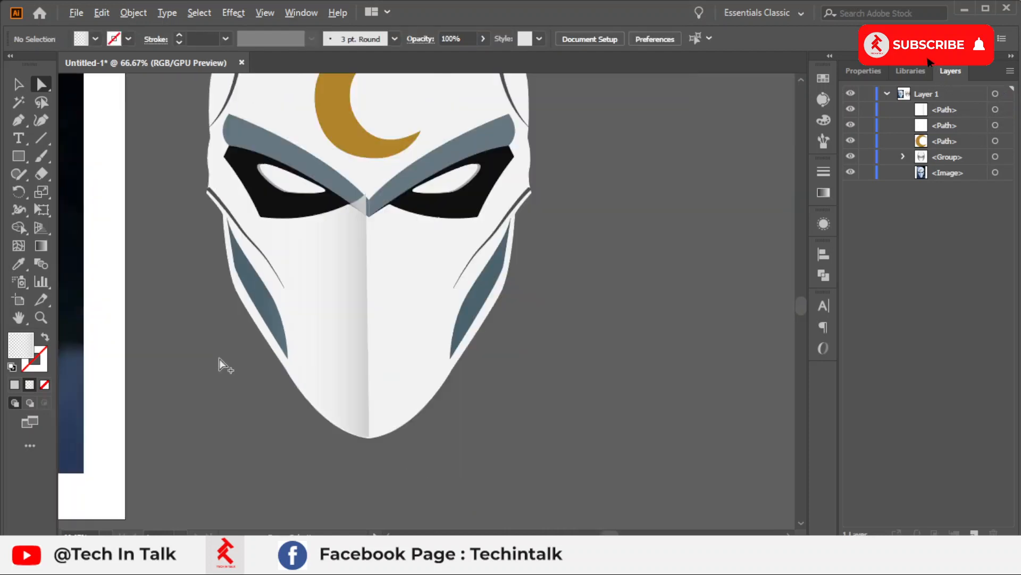
- Rotate the shading shape slightly and nudge it so its straight inner edge lines up with the mask's vertical centre line
{"action": "key", "text": "v"}
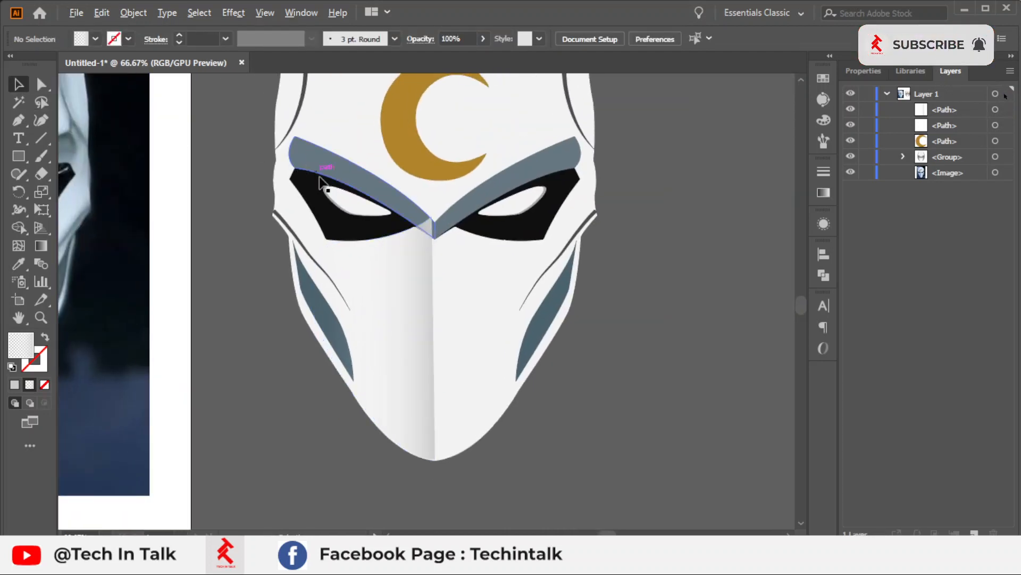
{"action": "left_click", "coordinate": [414, 262]}
{"action": "scroll", "coordinate": [432, 244], "scroll_direction": "up", "scroll_amount": 2}
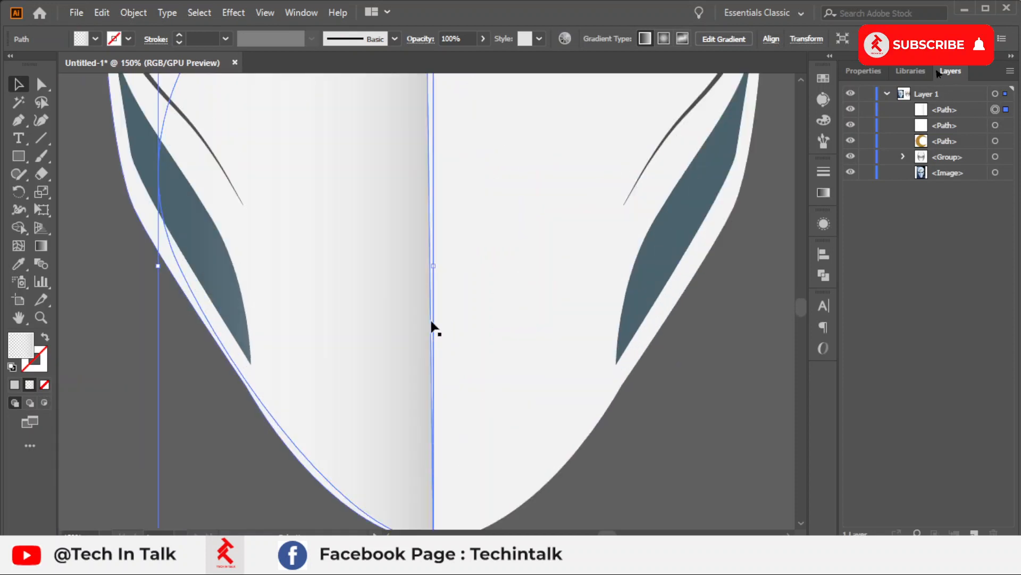
{"action": "left_click_drag", "start_coordinate": [430, 245], "coordinate": [460, 519]}
{"action": "left_click", "coordinate": [467, 263]}
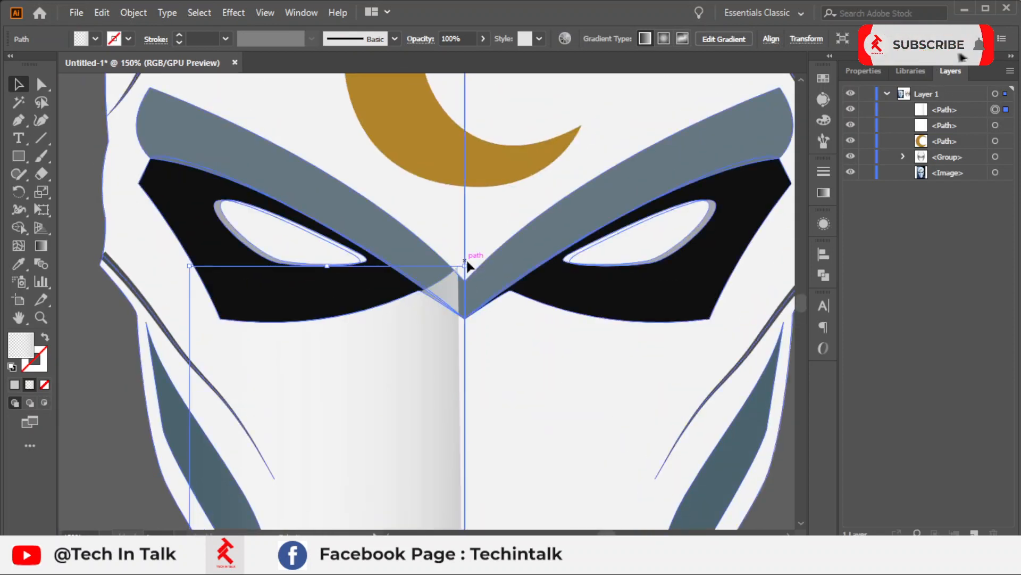
{"action": "left_click", "coordinate": [435, 358]}
{"action": "left_click_drag", "start_coordinate": [468, 255], "coordinate": [472, 260]}
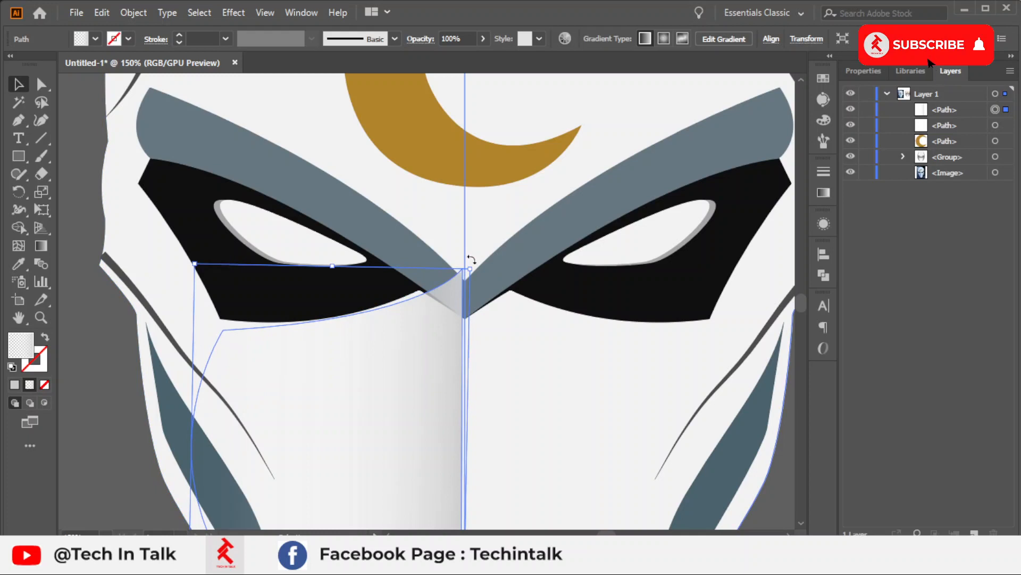
{"action": "key", "text": "Right"}
{"action": "key", "text": "Down"}
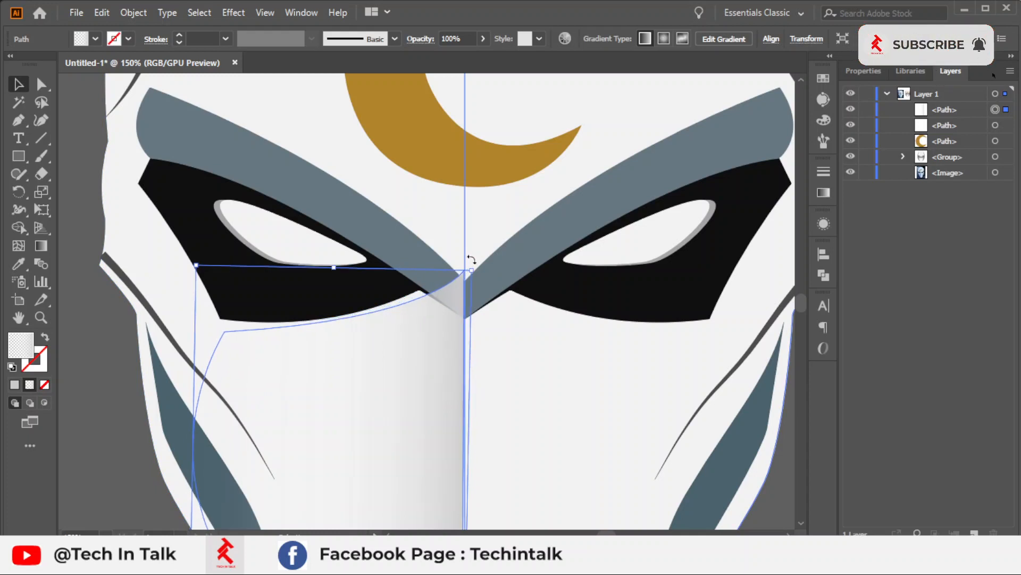
{"action": "key", "text": "Up"}
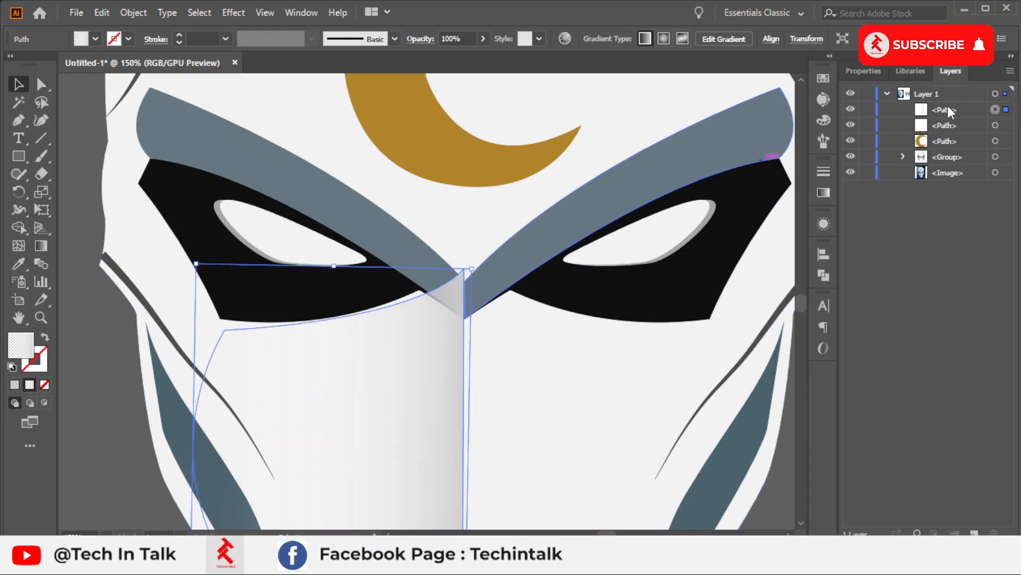
- Move the shading path into the mask group, stacked directly beneath the brow path, and deselect the artwork
{"action": "left_click_drag", "start_coordinate": [949, 110], "coordinate": [952, 341]}
{"action": "left_click", "coordinate": [903, 157]}
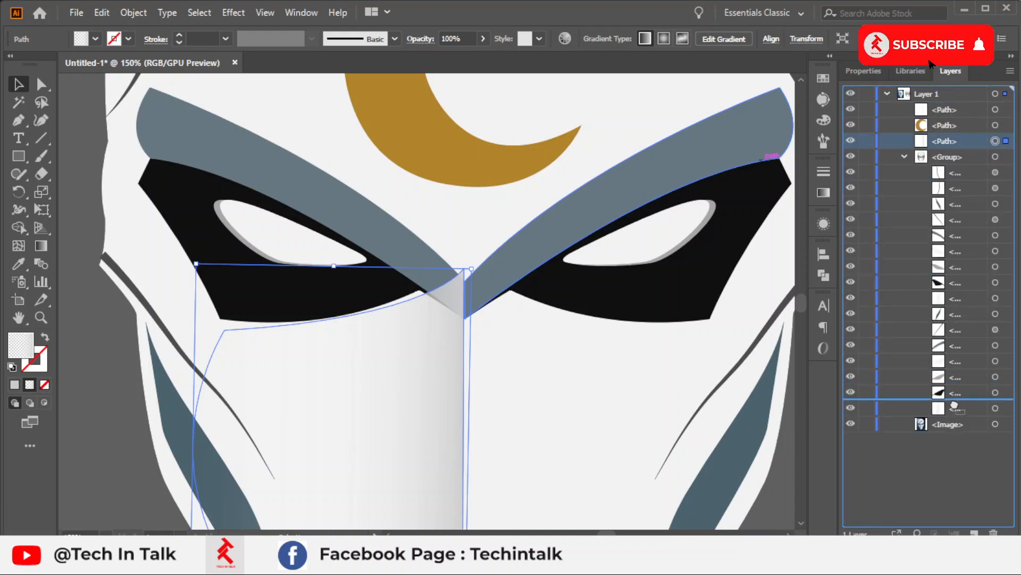
{"action": "left_click_drag", "start_coordinate": [955, 407], "coordinate": [948, 231]}
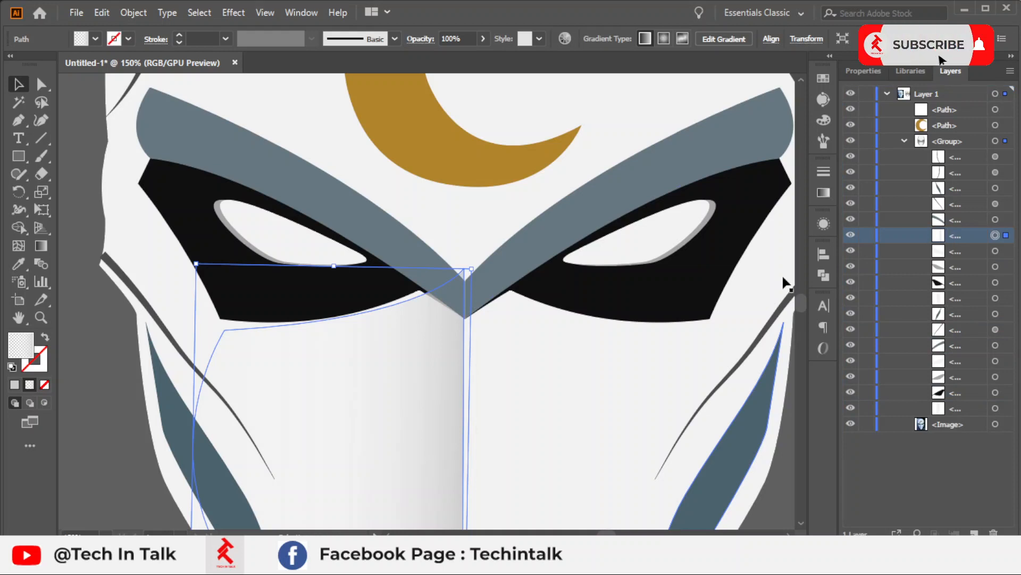
{"action": "left_click", "coordinate": [584, 352]}
{"action": "scroll", "coordinate": [582, 367], "scroll_direction": "down", "scroll_amount": 3}
{"action": "left_click_drag", "start_coordinate": [577, 355], "coordinate": [508, 299]}
{"action": "left_click", "coordinate": [621, 279]}
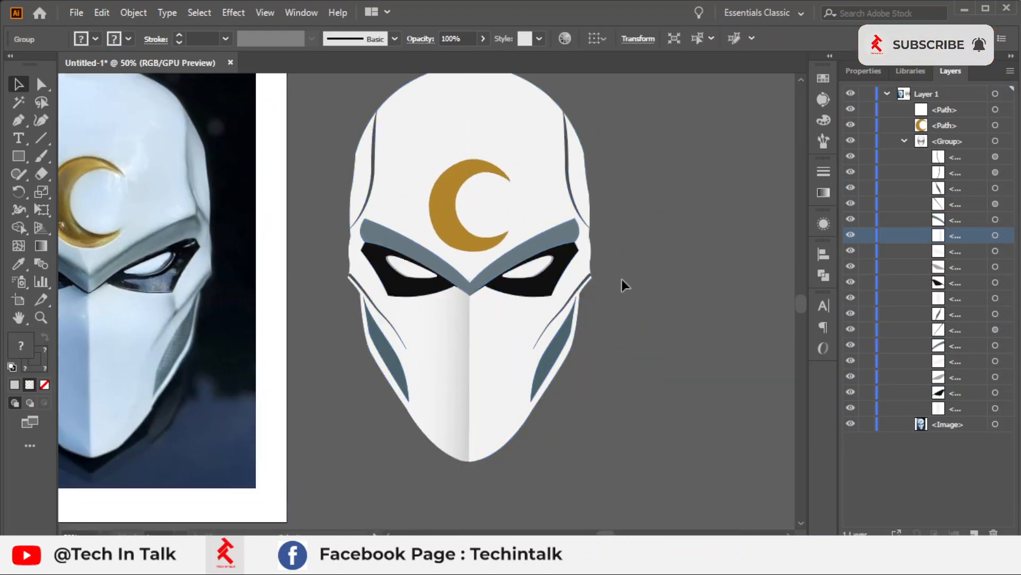
{"action": "mouse_move", "coordinate": [639, 266]}
{"action": "left_mouse_down"}
{"action": "mouse_move", "coordinate": [708, 255]}
{"action": "mouse_move", "coordinate": [658, 269]}
{"action": "left_mouse_up"}
{"action": "scroll", "coordinate": [691, 254], "scroll_direction": "down", "scroll_amount": 1}
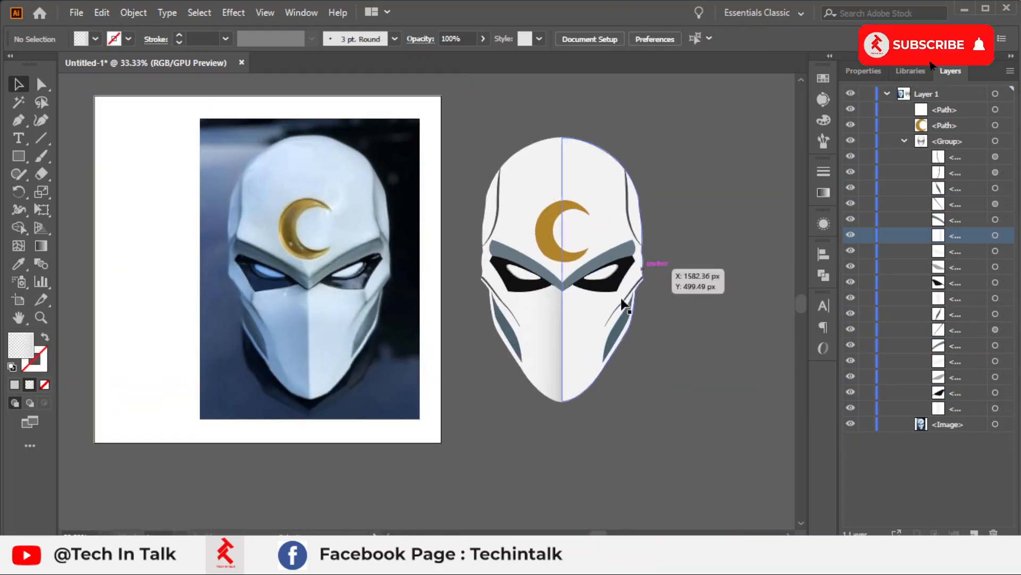